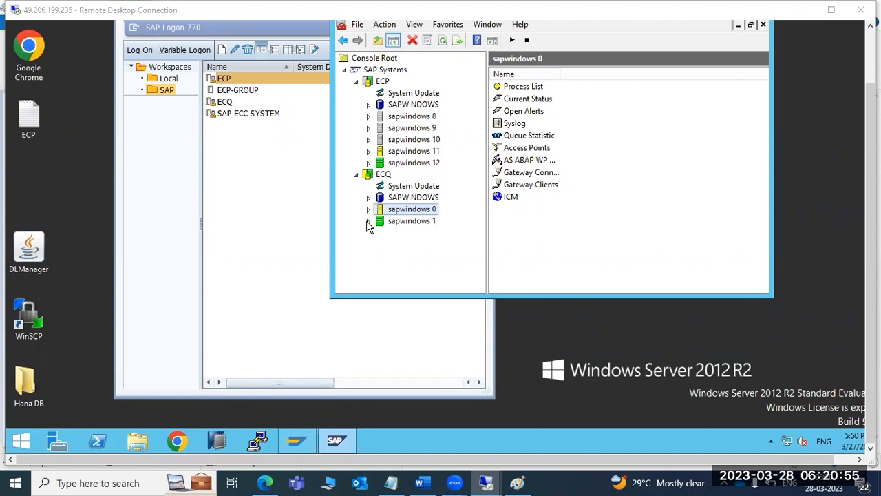
- Inspect the msg_server.EXE and enserver.EXE processes of ECQ sapwindows 1
click(411, 236)
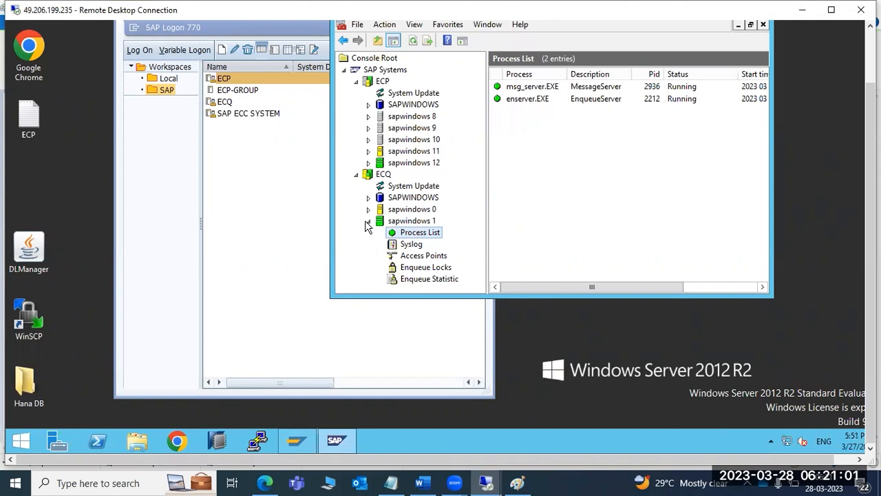
click(535, 88)
click(537, 100)
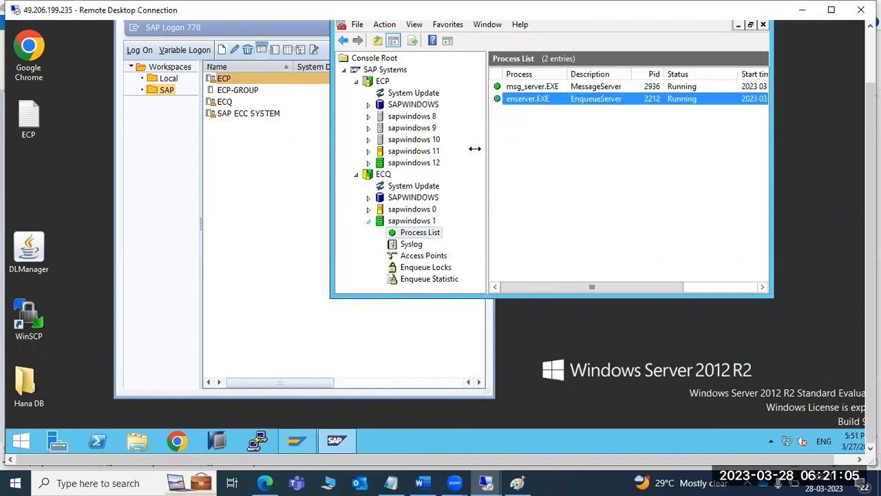
- Review ECQ sapwindows 0's process list and work process table, checking disp+work, icman and igswd
click(369, 210)
click(405, 162)
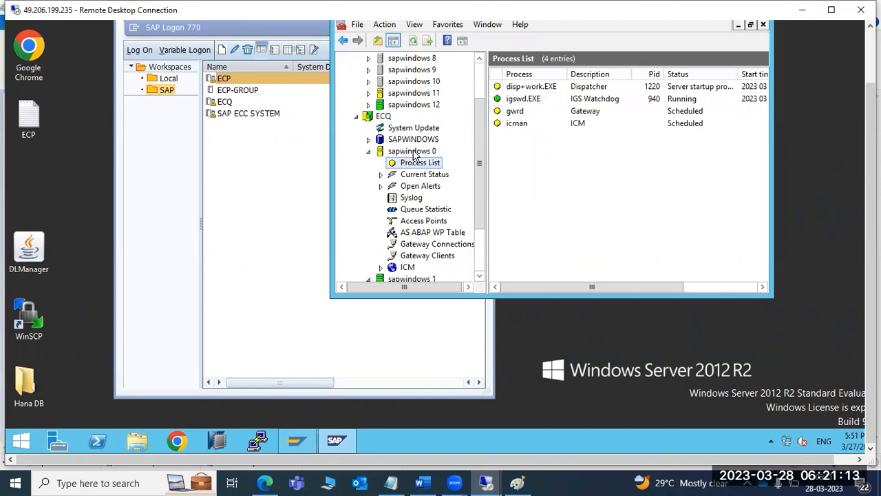
click(422, 232)
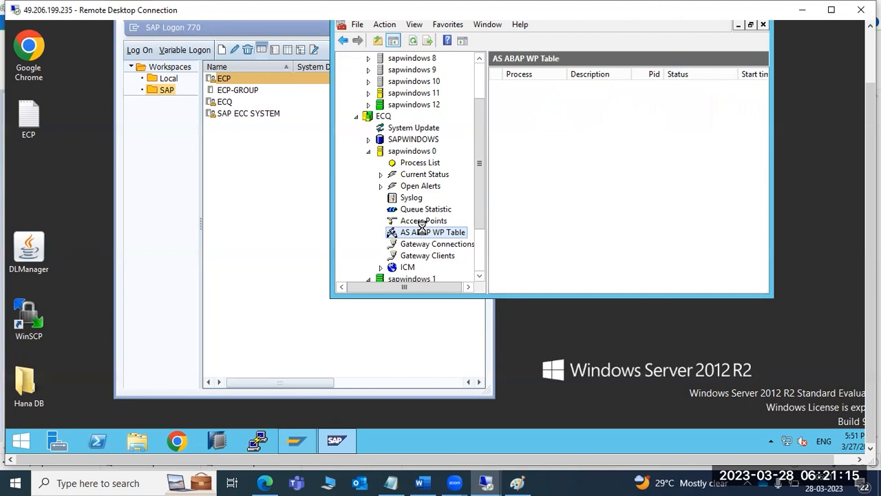
click(419, 166)
click(526, 88)
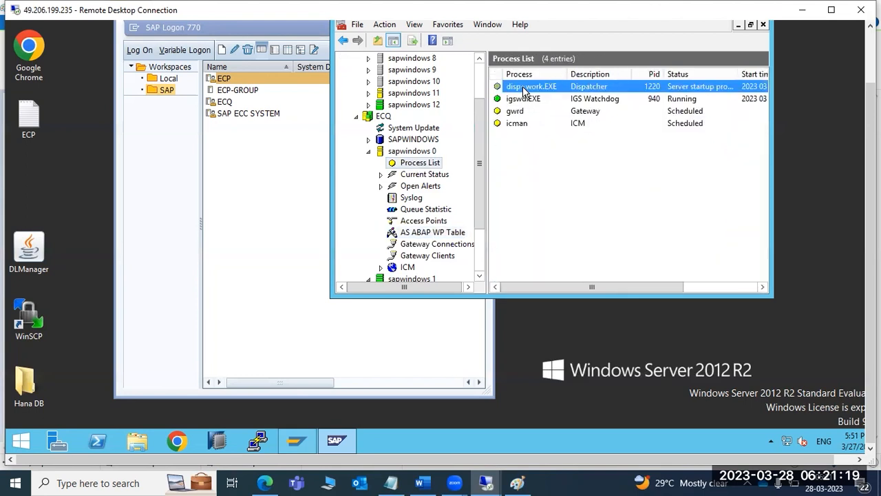
click(523, 124)
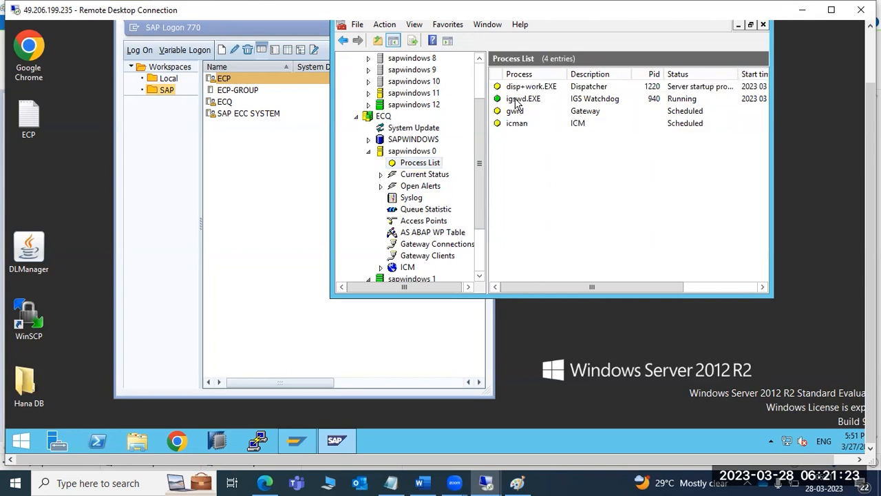
click(518, 100)
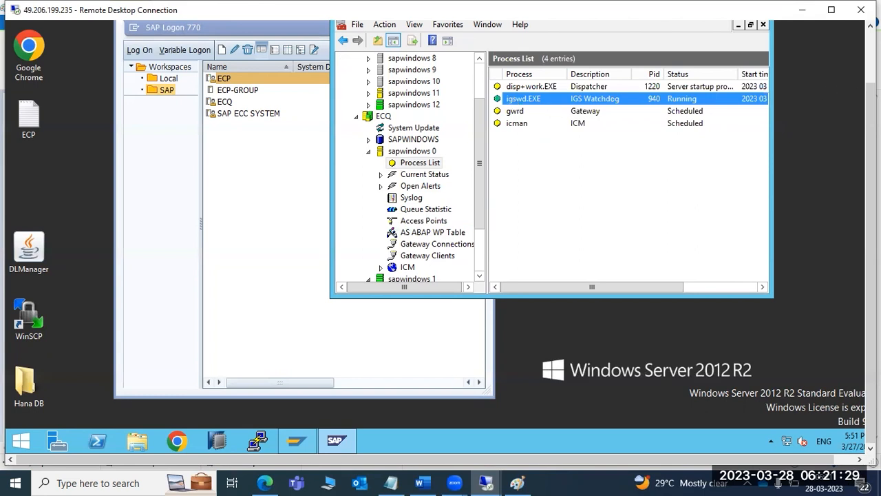
- Refresh sapwindows 0's status and reopen its process list showing igswd, gwrd and icman running
drag(872, 119, 871, 68)
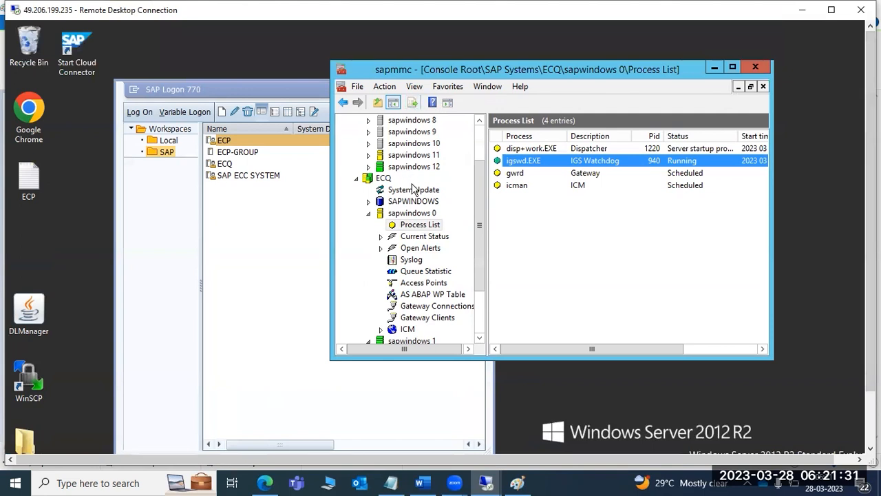
click(398, 216)
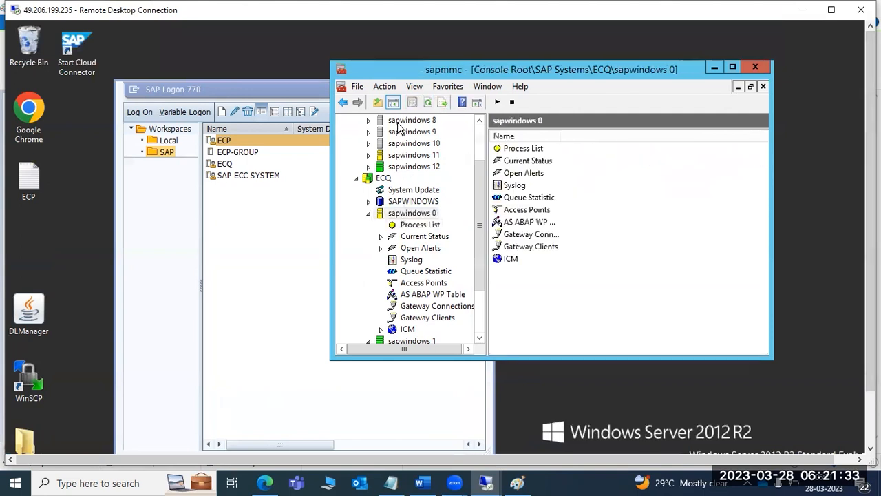
click(426, 103)
click(421, 225)
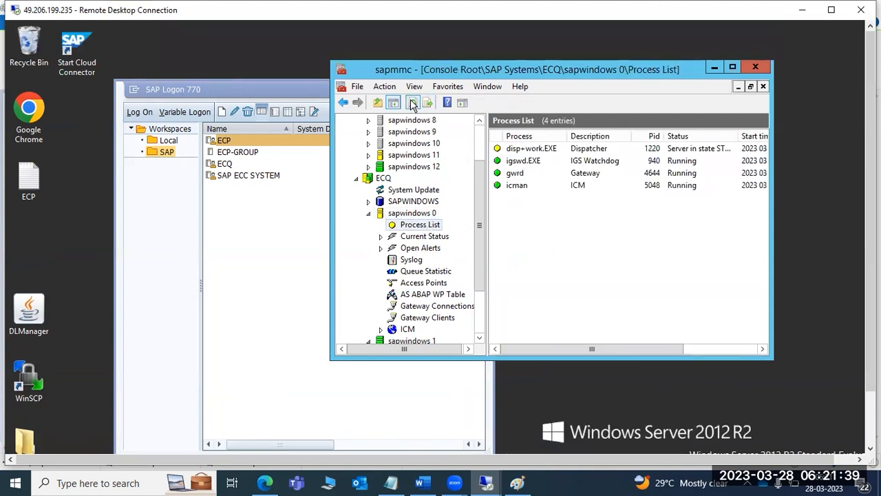
- Start the ECP logon and recheck the ECQ sapwindows 0 dispatcher and work process table
double_click(244, 139)
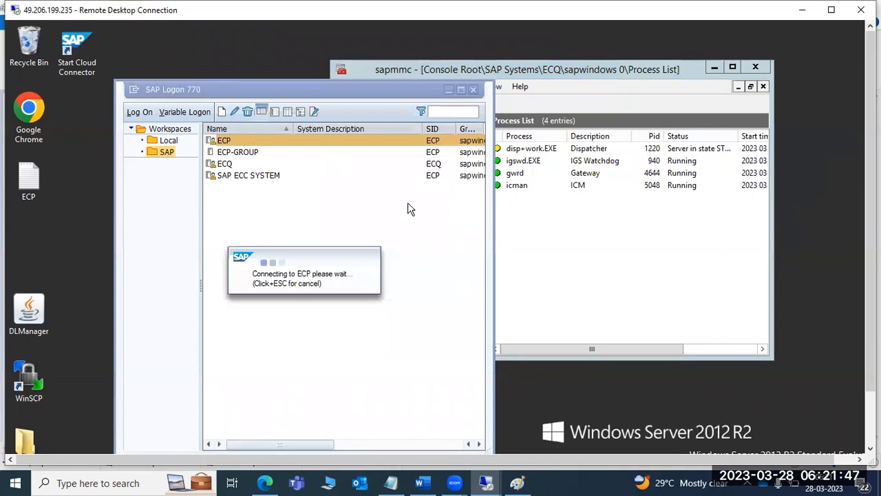
click(513, 150)
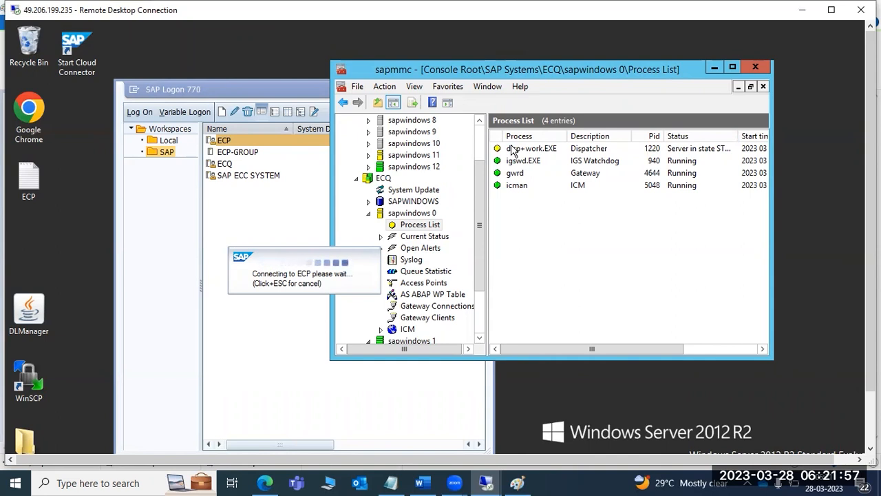
click(416, 295)
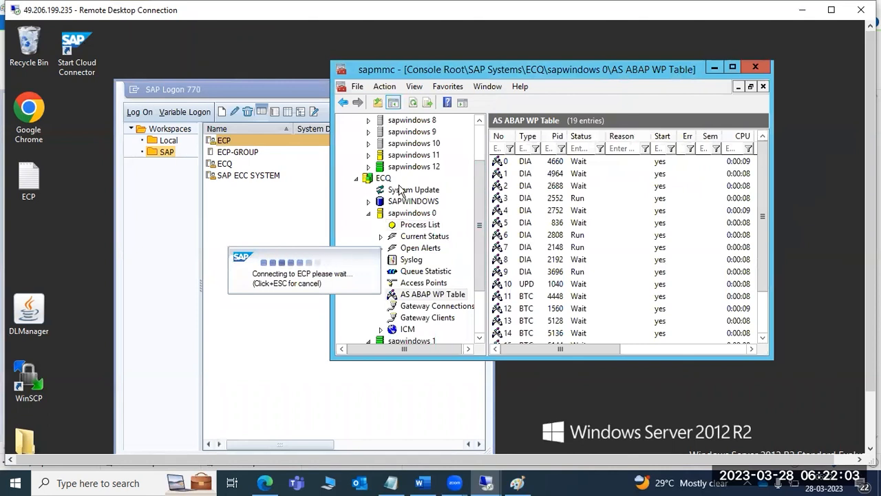
- Refresh ECP sapwindows 11's work process table until its 13 entries mostly show Wait
click(368, 156)
click(403, 168)
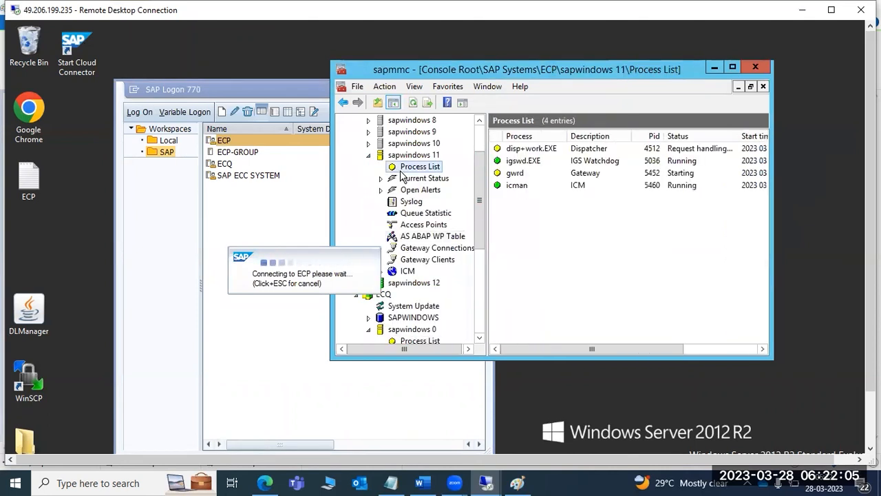
click(440, 236)
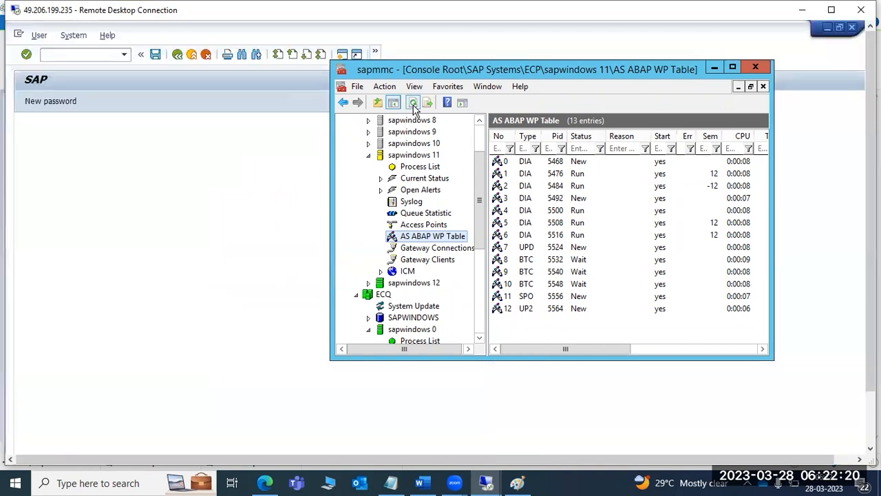
click(413, 104)
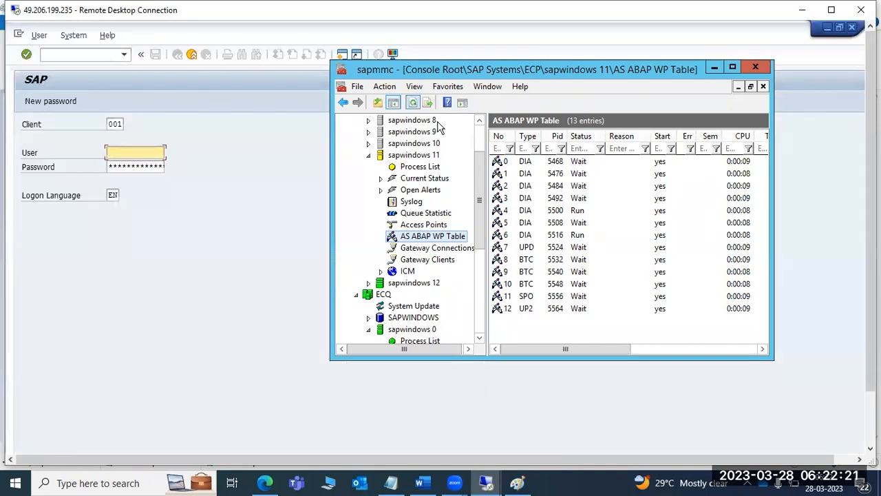
- Verify sapwindows 11's work processes and disp+work.EXE dispatcher are running, then bring up the ECP logon screen
click(578, 174)
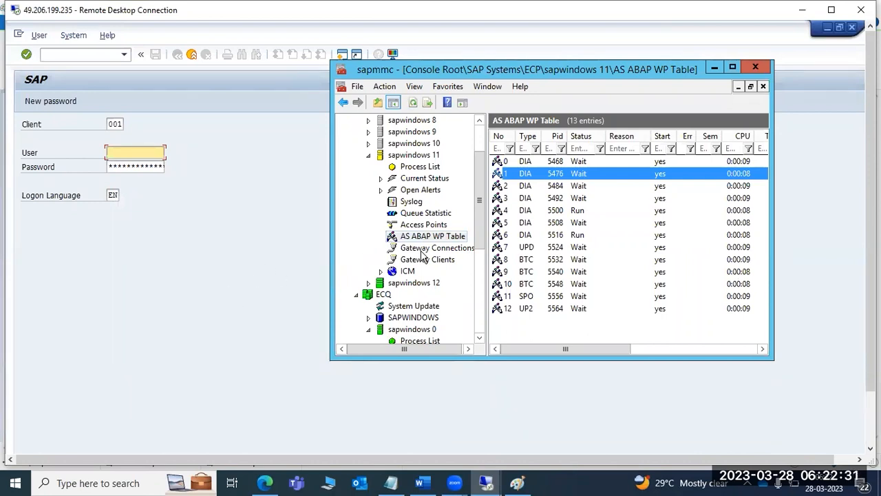
click(536, 164)
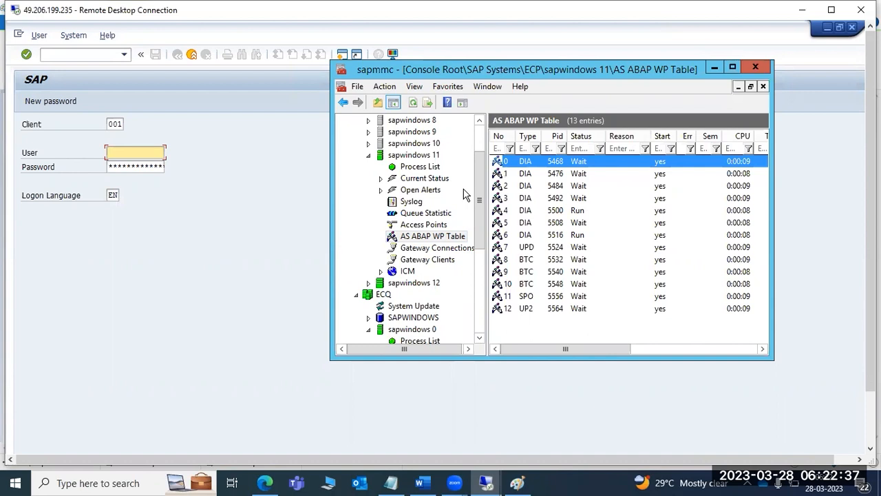
click(417, 169)
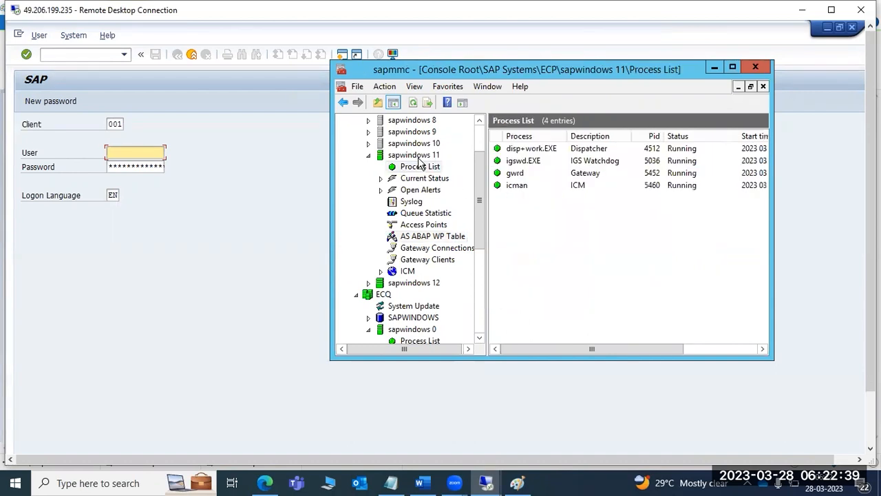
click(532, 150)
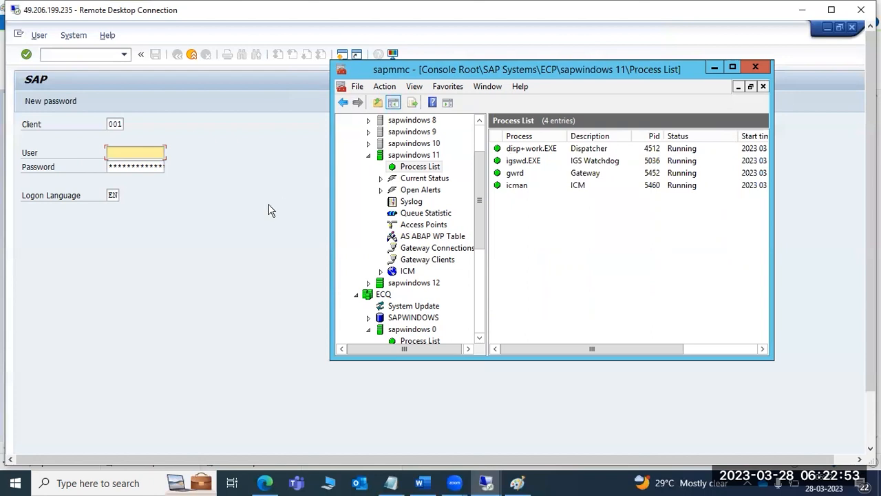
click(224, 239)
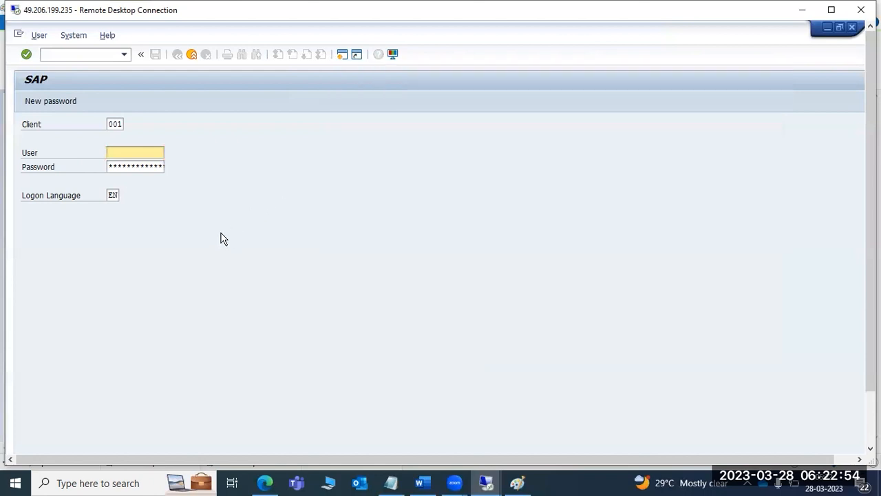
- Sign on to ECP client 000 as user ddic with the account password
click(116, 124)
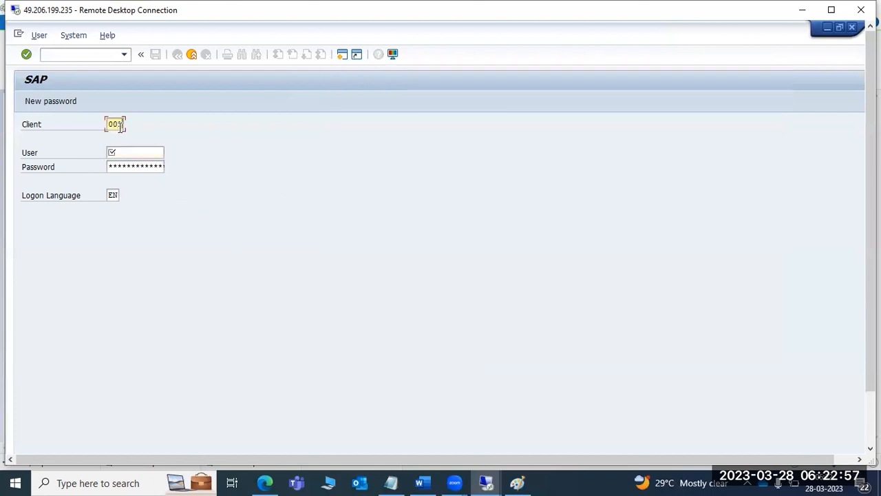
key(Tab)
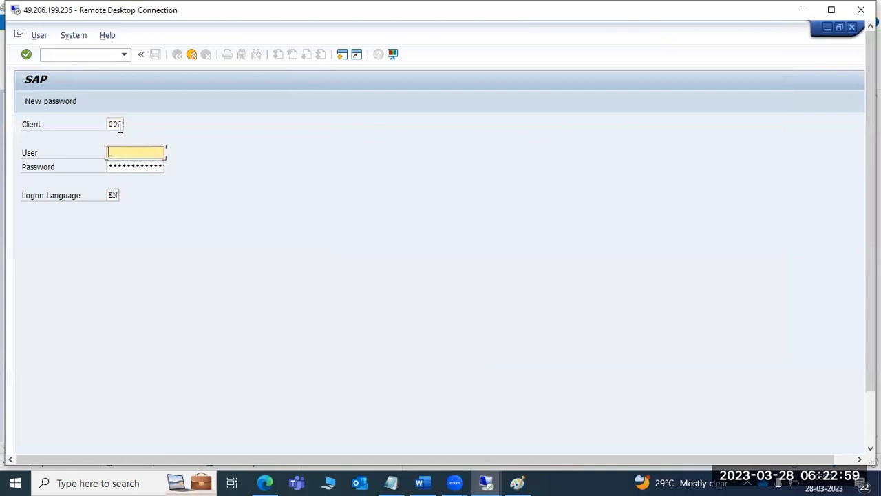
text(ddic)
key(Tab)
text(***)
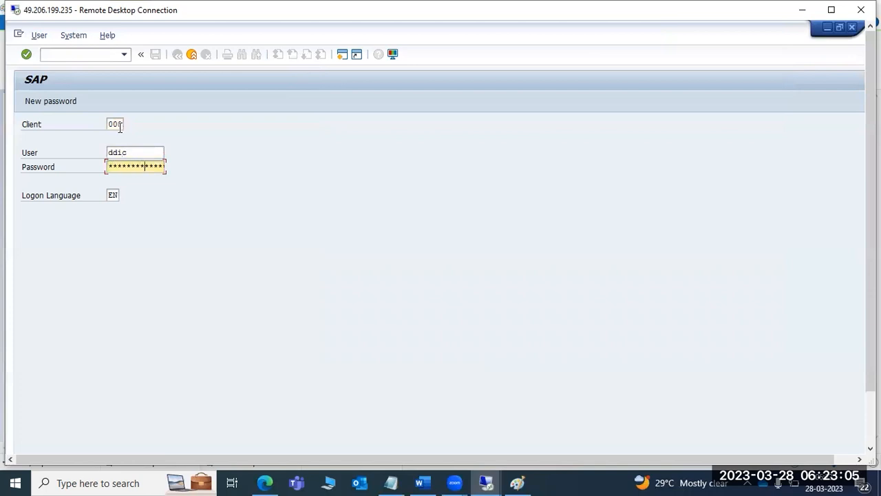
key(Return)
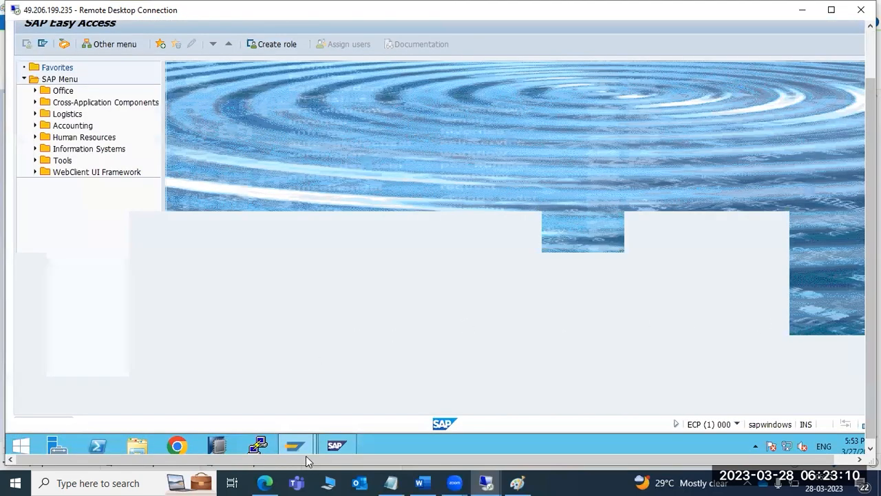
- Start a logon session for the ECQ system from SAP Logon
mouse_move(307, 448)
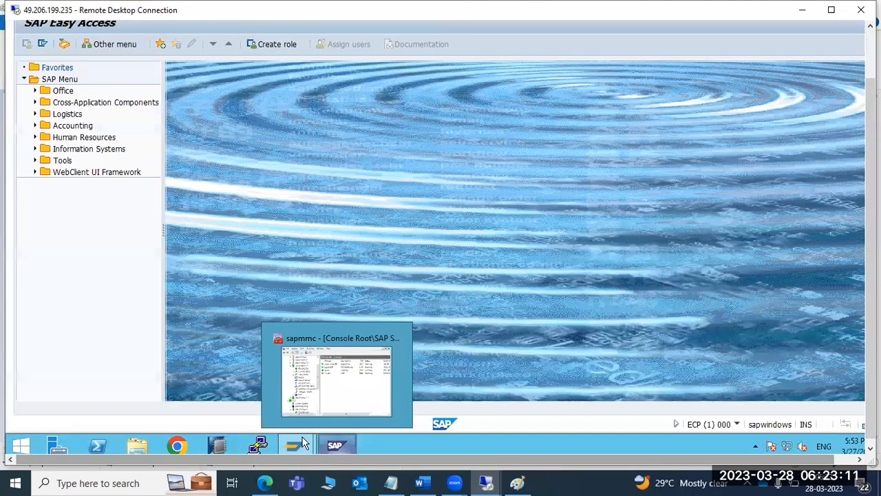
click(258, 446)
double_click(224, 106)
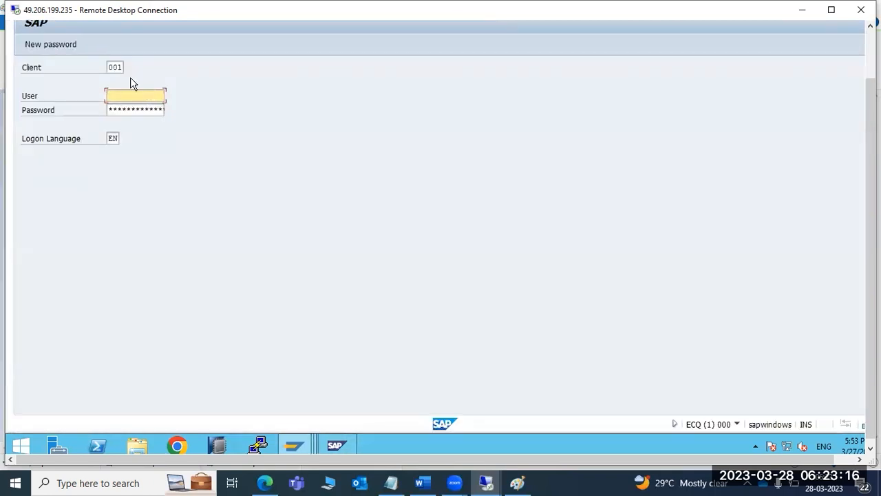
- Attempt ECQ logon with client 000 and user ddic; it's rejected as incorrect
click(124, 67)
key(BackSpace)
key(BackSpace)
key(BackSpace)
text(000)
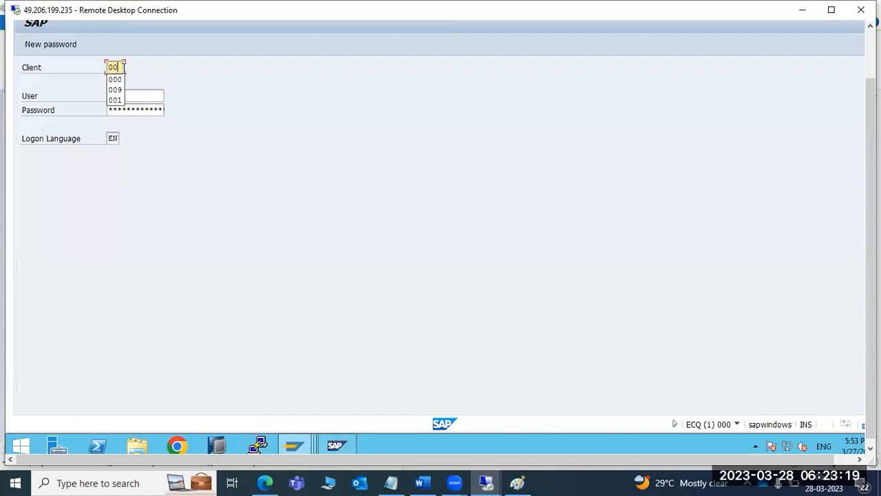
key(Tab)
text(basis)
key(BackSpace)
key(BackSpace)
key(BackSpace)
key(BackSpace)
key(BackSpace)
text(ddic)
key(Tab)
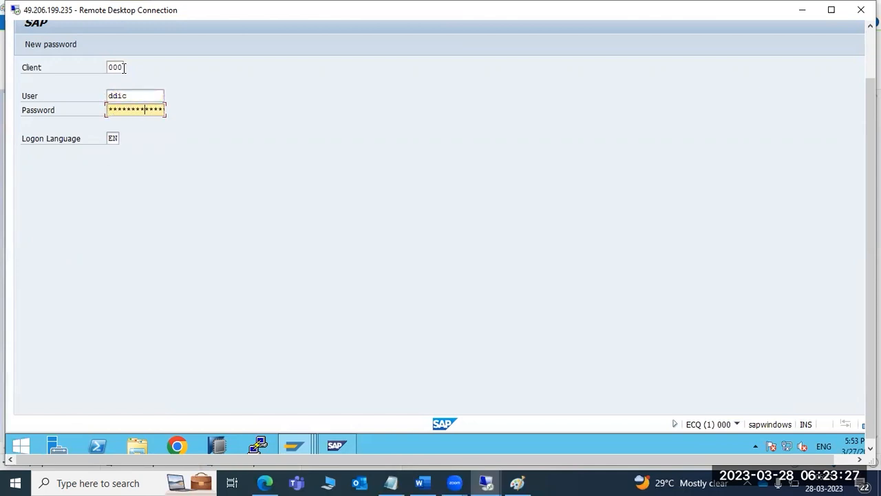
key(Return)
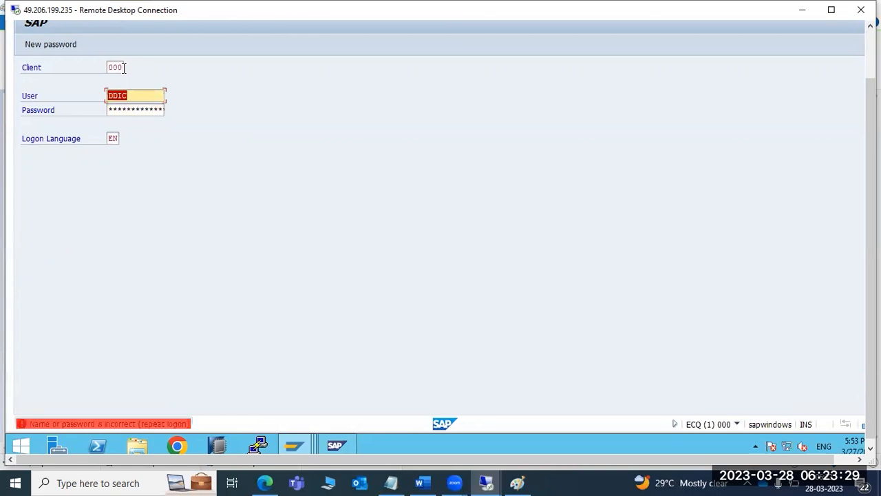
key(Tab)
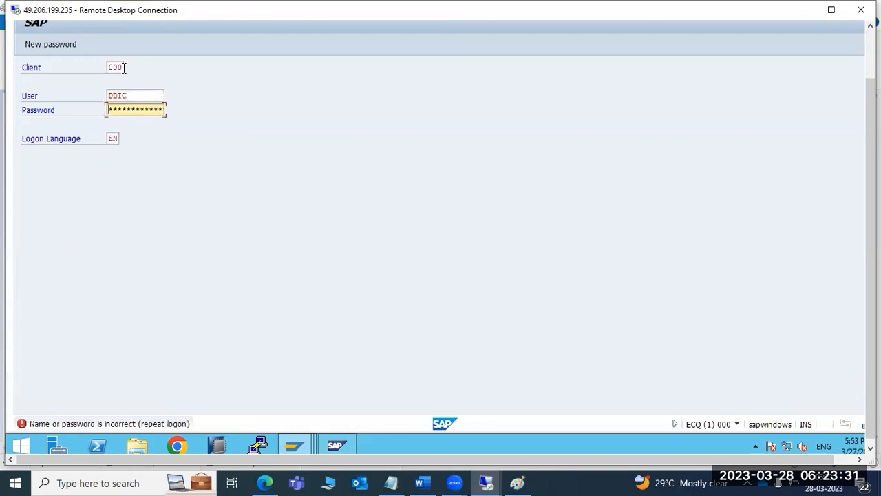
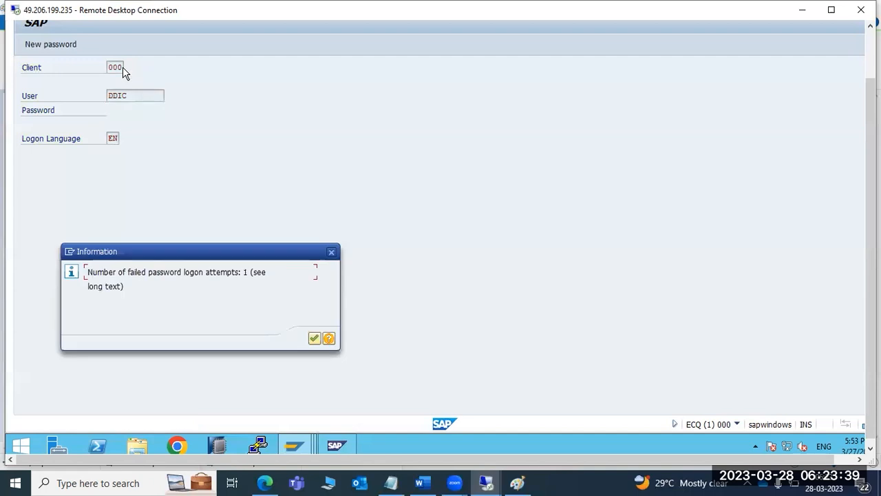
- Dismiss the failed-logon notice and open STMS for system ECQ in domain DOMAIN_ECQ
key(Return)
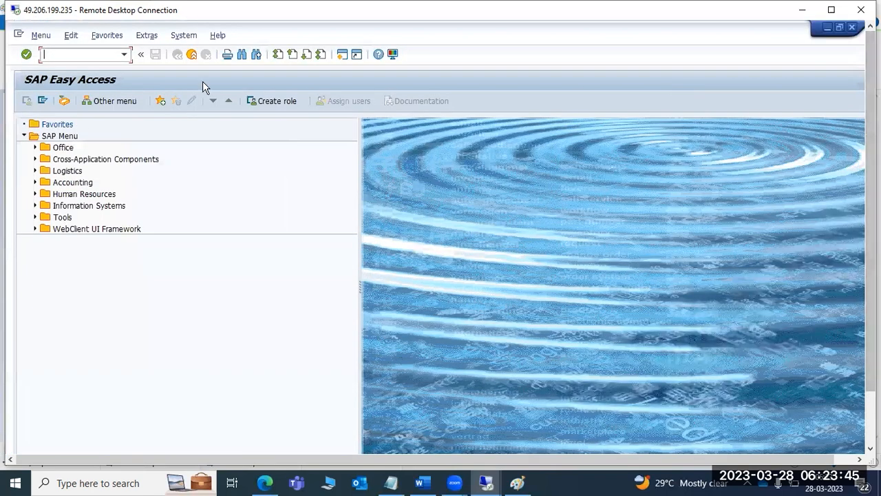
text(stms)
key(Return)
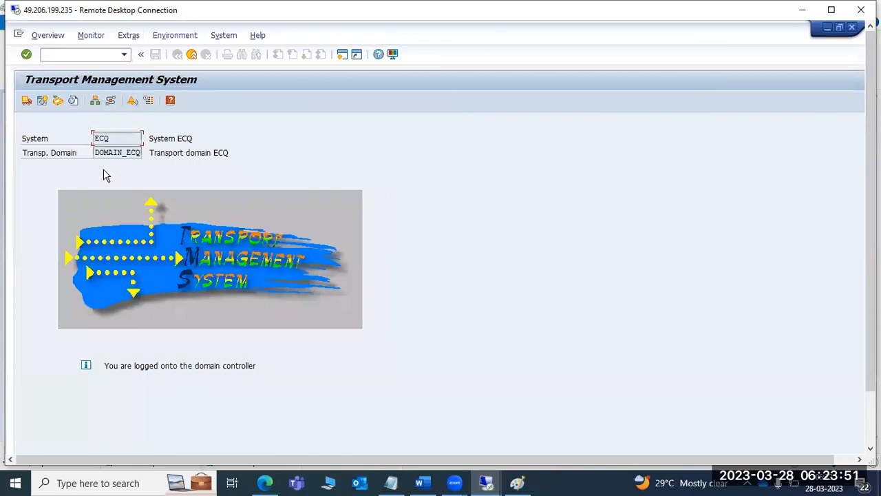
- In the System Overview, approve ECP's inclusion in transport domain DOMAIN_ECQ and confirm with Yes
click(95, 104)
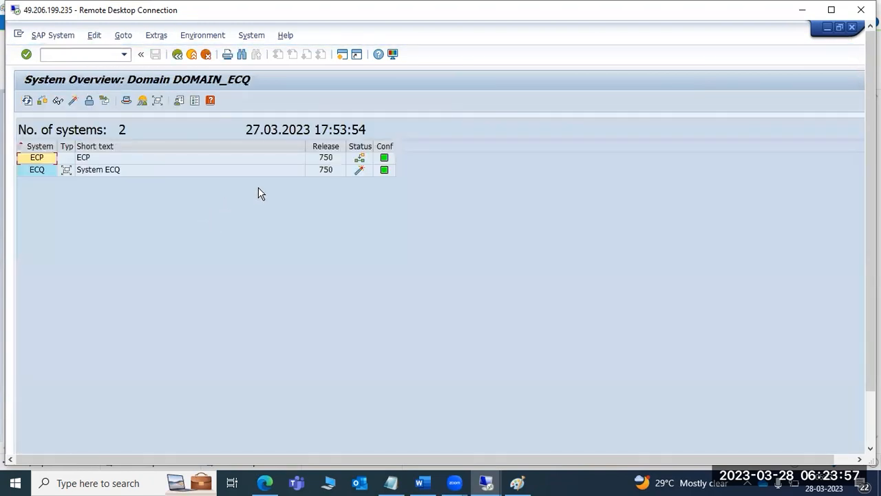
click(29, 174)
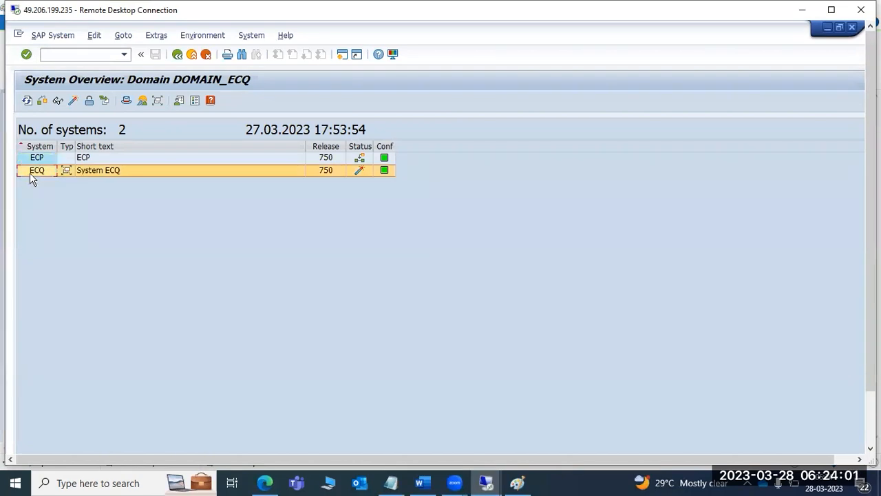
click(37, 160)
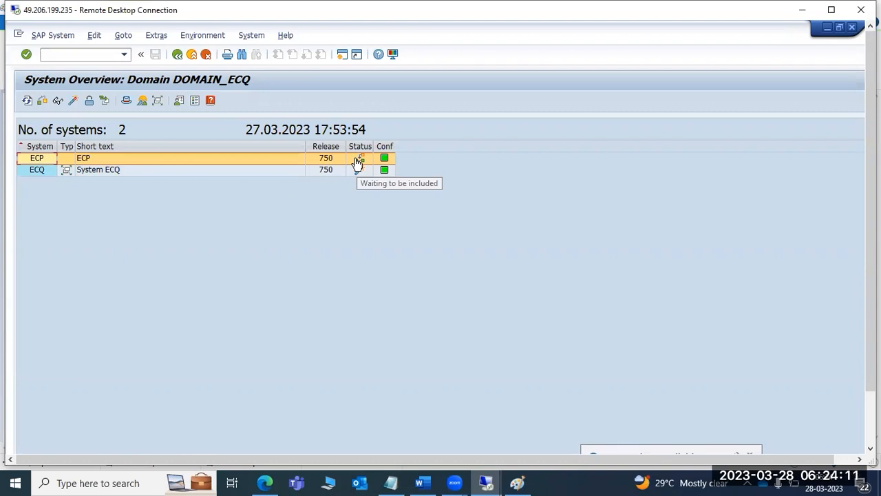
drag(871, 274, 871, 327)
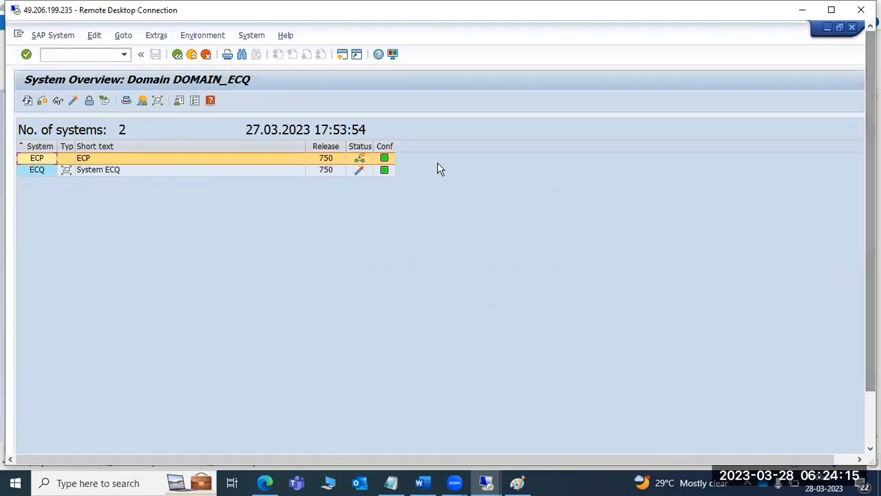
click(62, 37)
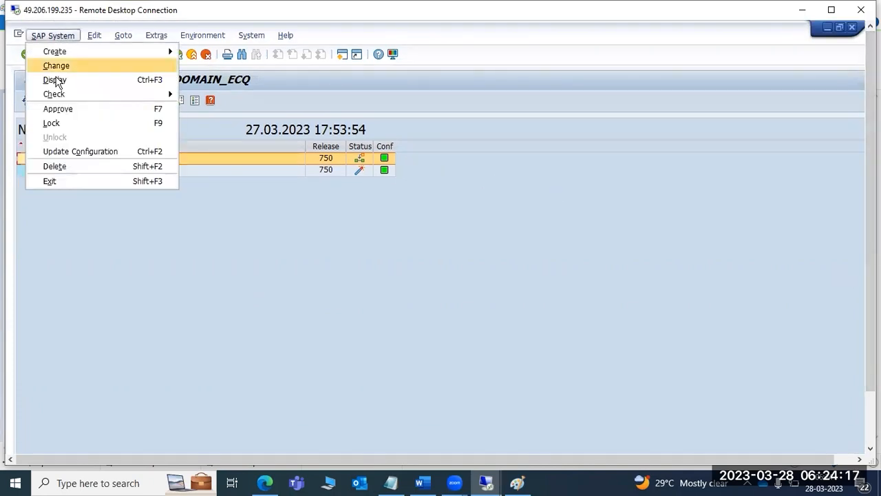
click(59, 108)
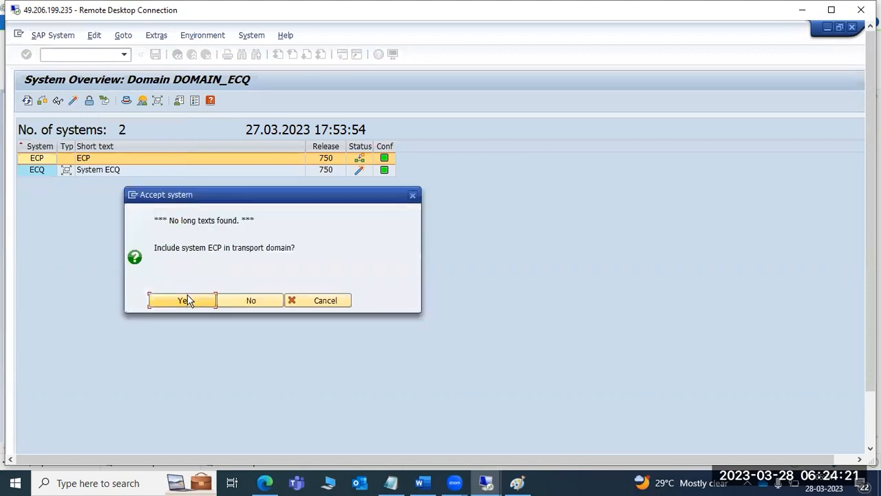
click(190, 303)
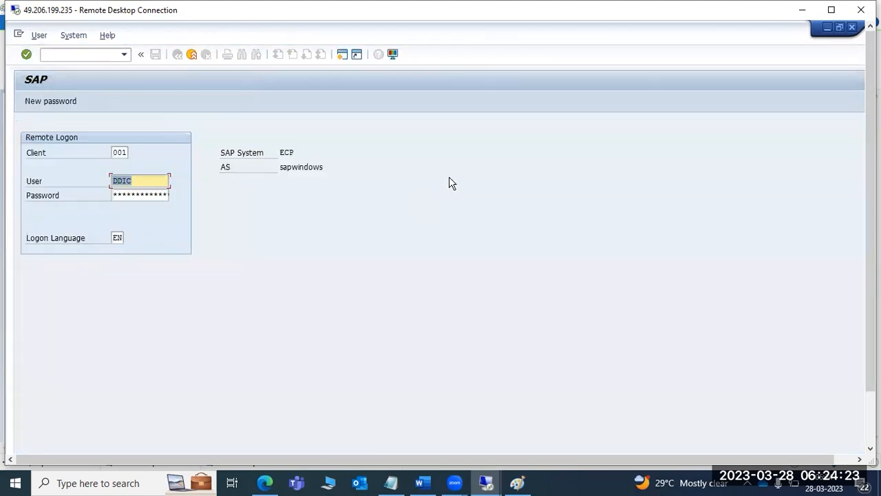
- Log on remotely to ECP with client 000, close the 'System ECQ unknown' alert, and select ECP
click(119, 151)
double_click(119, 152)
text(000)
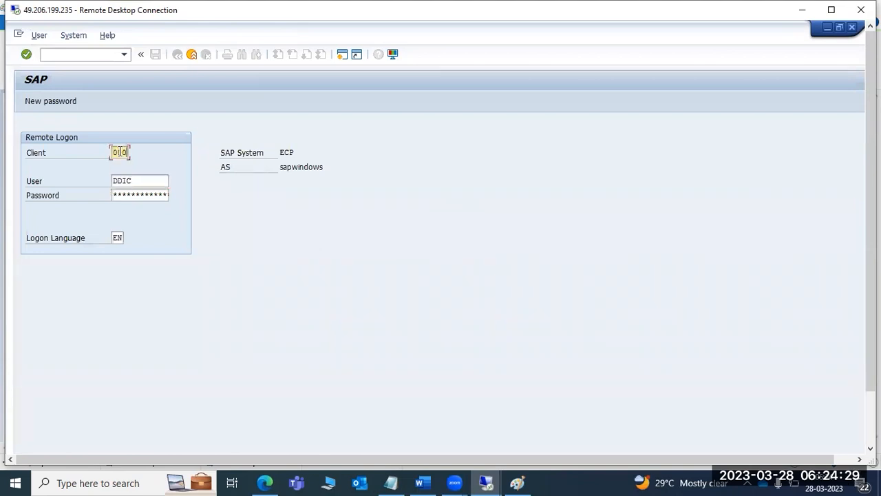
key(Tab)
key(Tab)
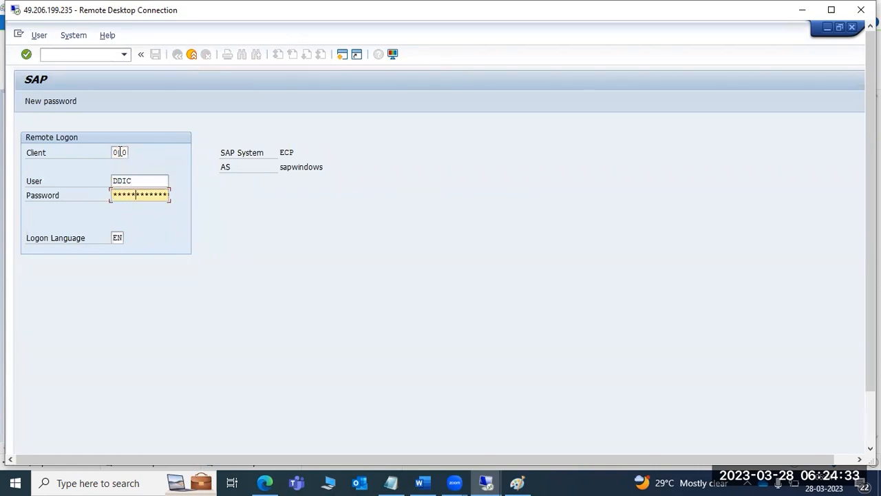
key(Return)
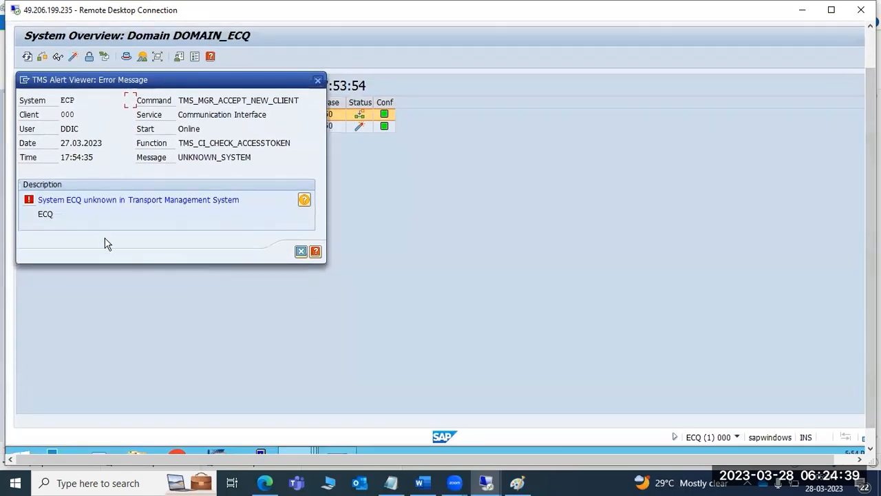
click(301, 252)
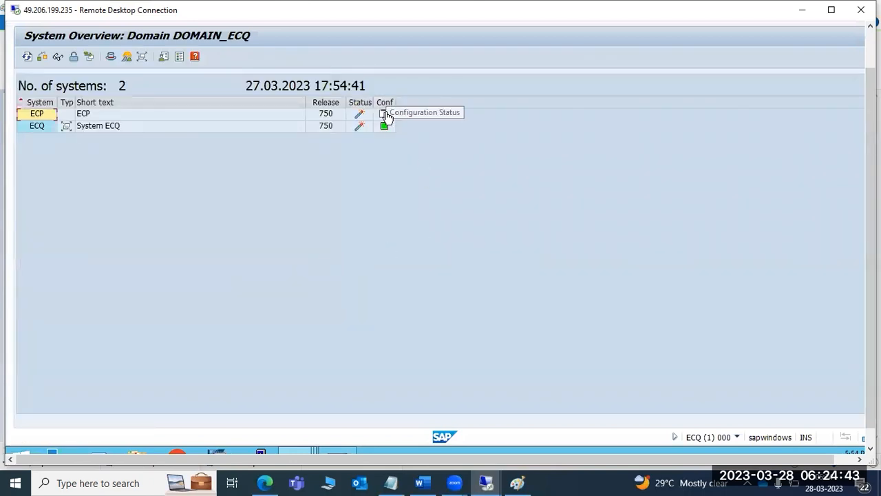
click(213, 116)
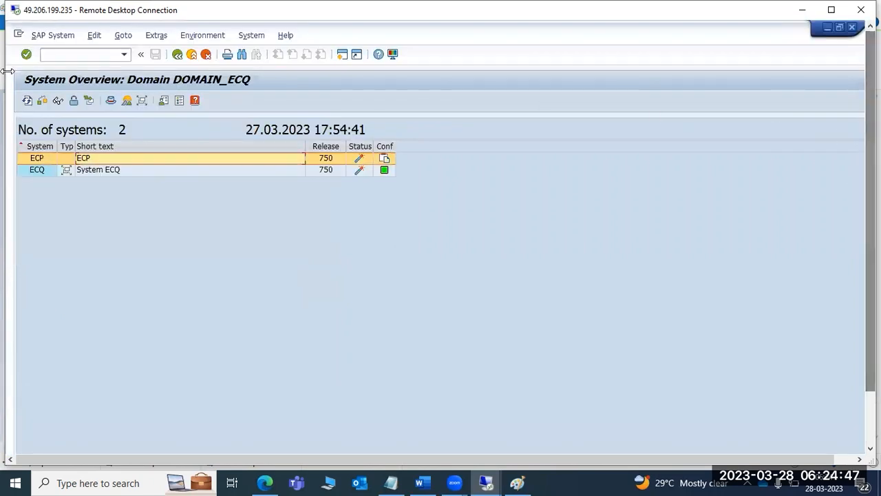
- Delete system ECP from DOMAIN_ECQ and distribute the configuration change immediately
click(55, 36)
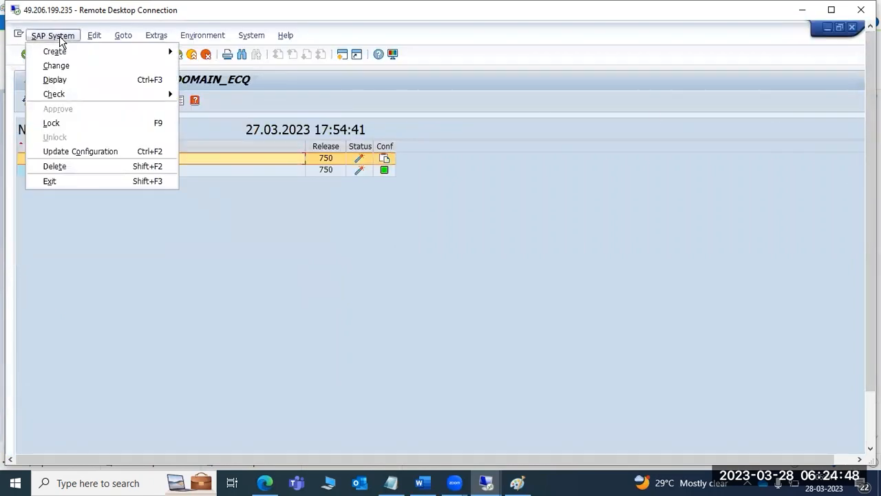
click(58, 166)
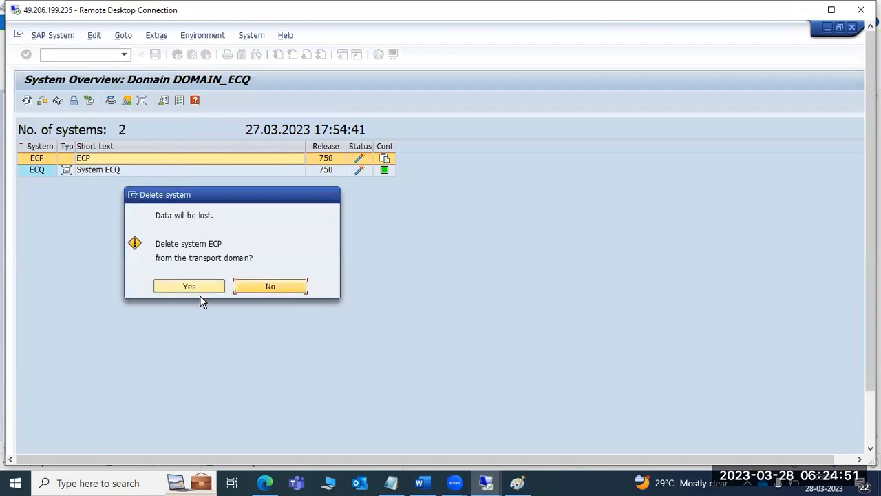
click(203, 282)
click(180, 258)
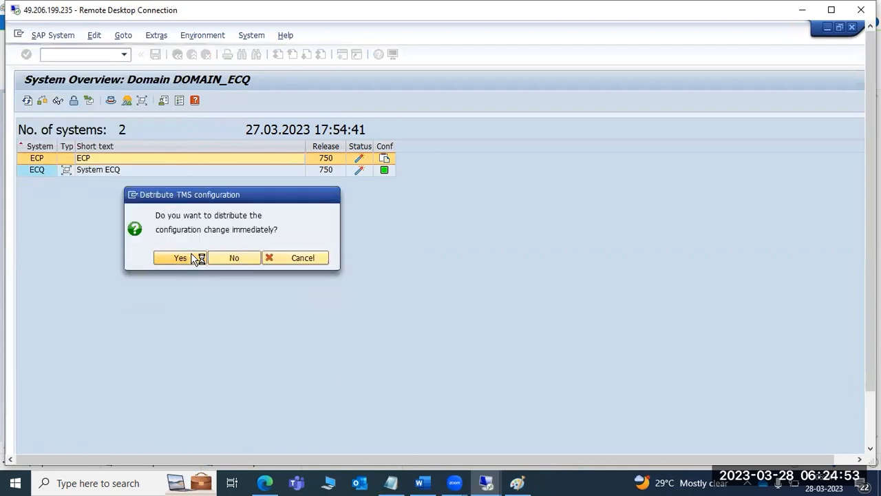
- Complete the remote logon with client 000 and the account password
click(121, 153)
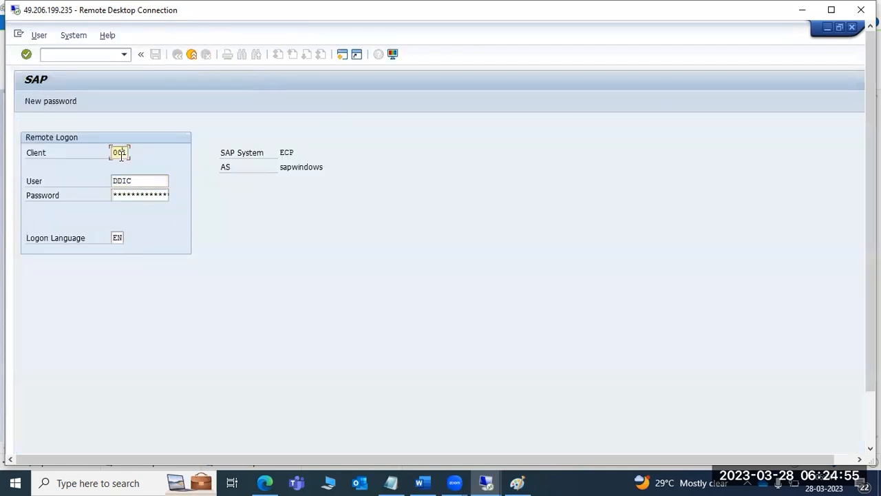
double_click(121, 155)
text(000)
key(Tab)
key(Tab)
text(***)
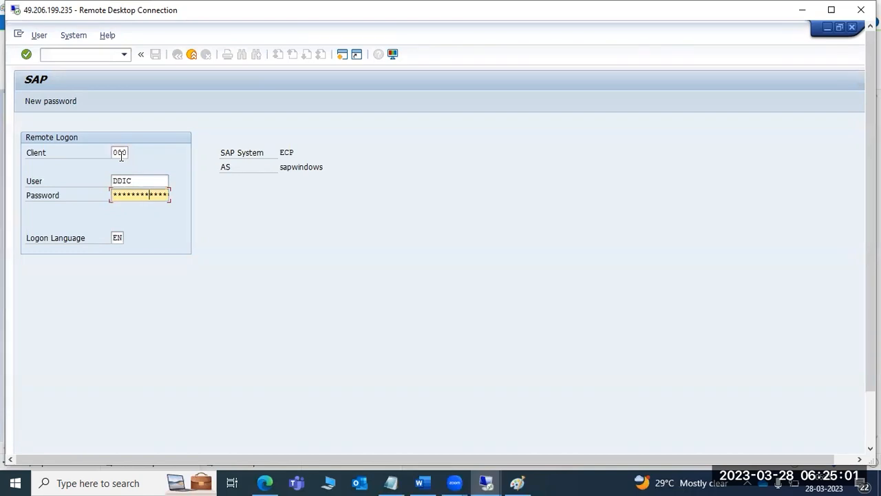
key(Return)
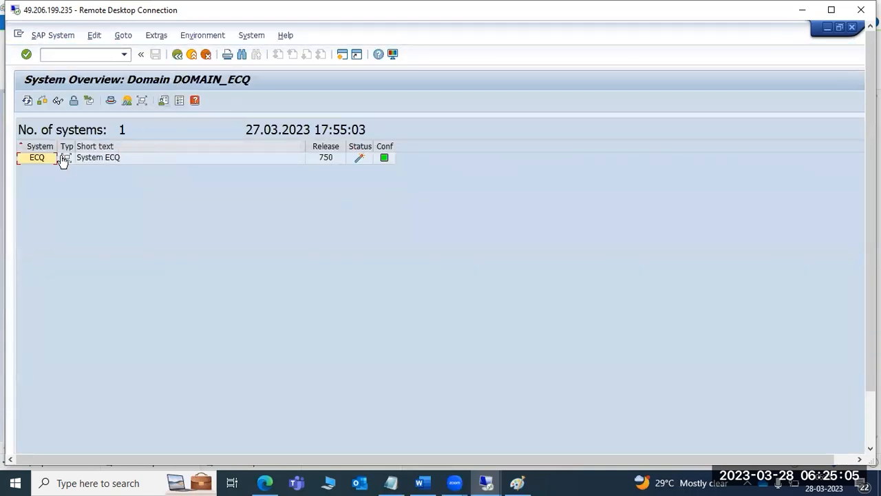
- Delete system ECQ and its DOMAIN_ECQ TMS configuration, then cancel configuring a new transport domain
click(35, 159)
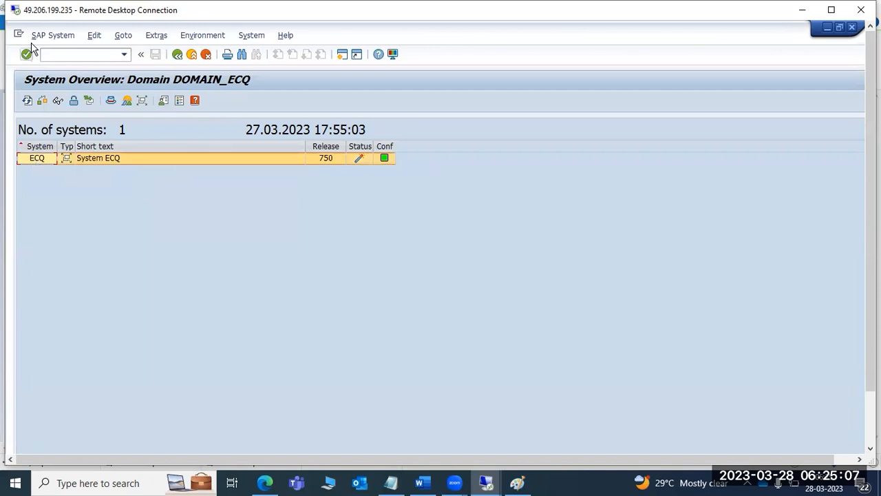
click(47, 34)
click(56, 169)
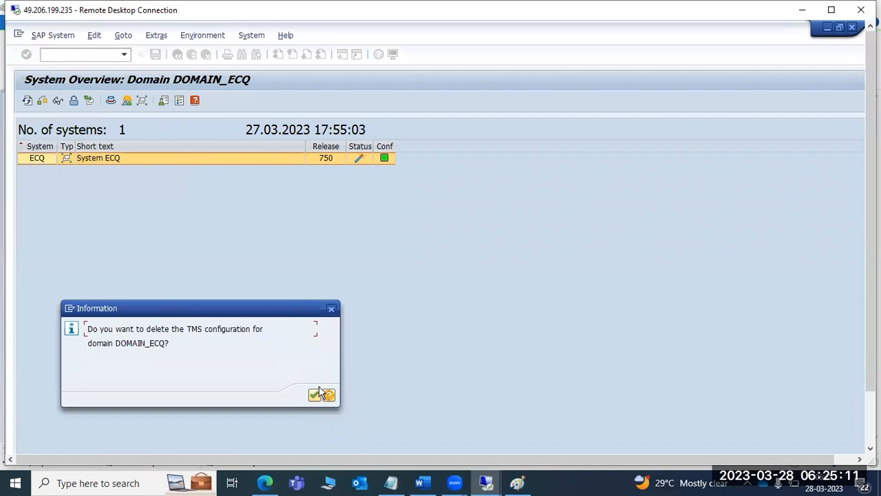
click(315, 395)
click(203, 285)
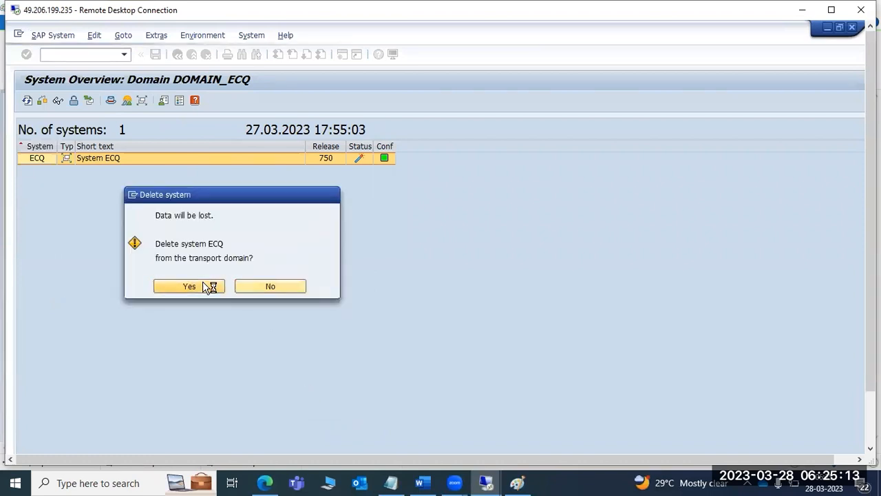
click(314, 381)
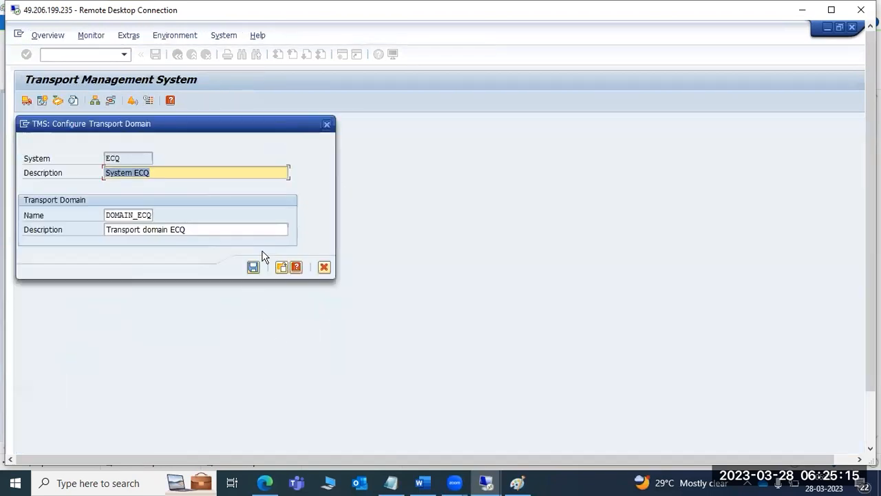
click(323, 267)
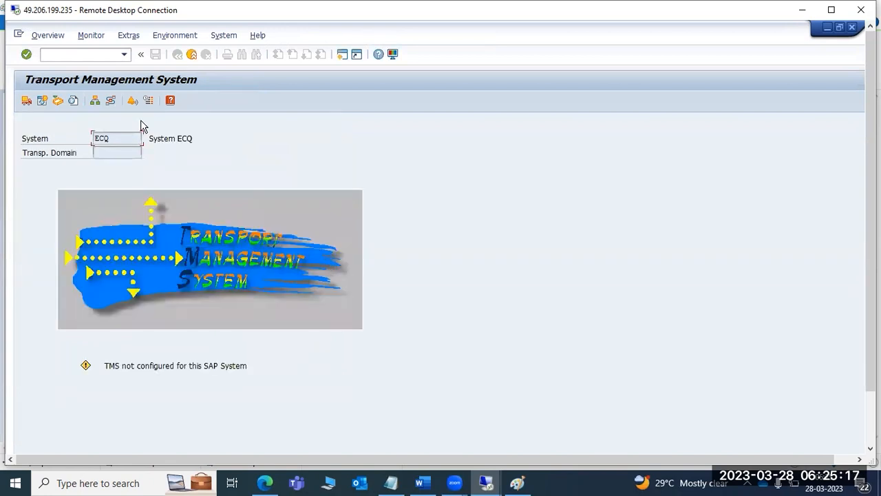
drag(871, 290, 871, 348)
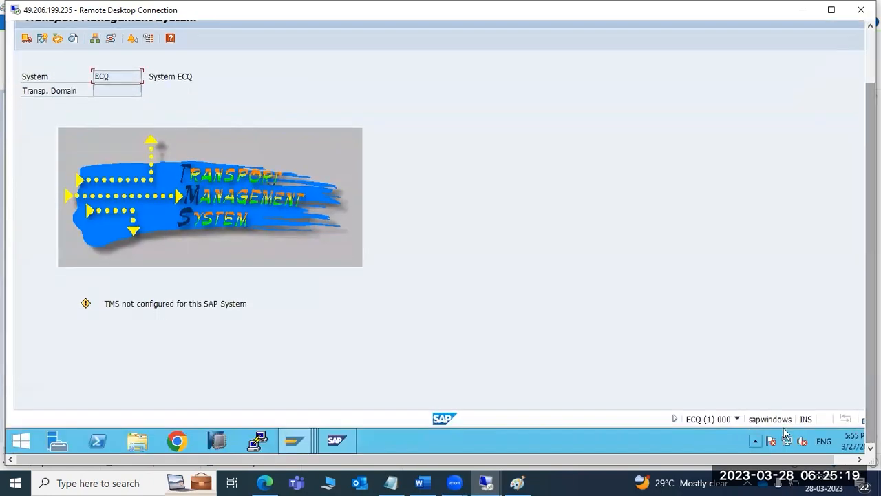
- Switch to ECP's SAP Easy Access window and start transaction stms
click(294, 442)
click(298, 368)
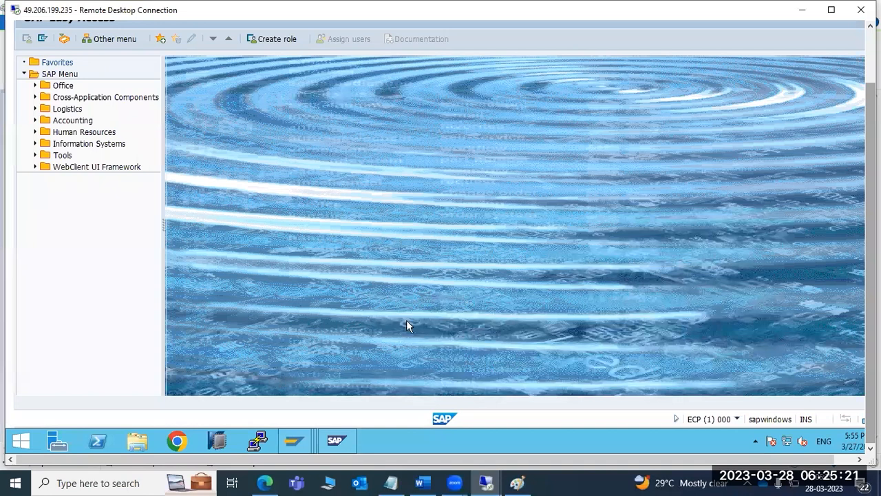
drag(871, 114, 871, 58)
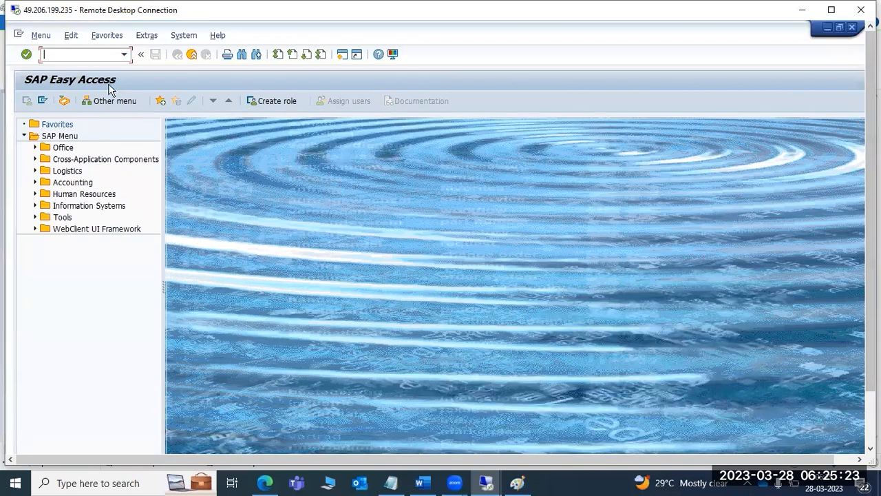
text(stms)
key(Return)
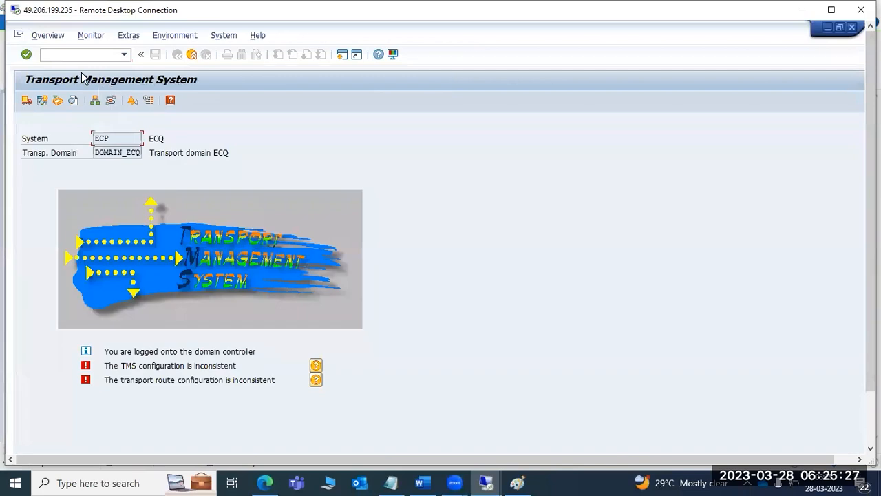
- Delete ECP's TMS configuration via Extras and cancel the Include System dialog
click(128, 35)
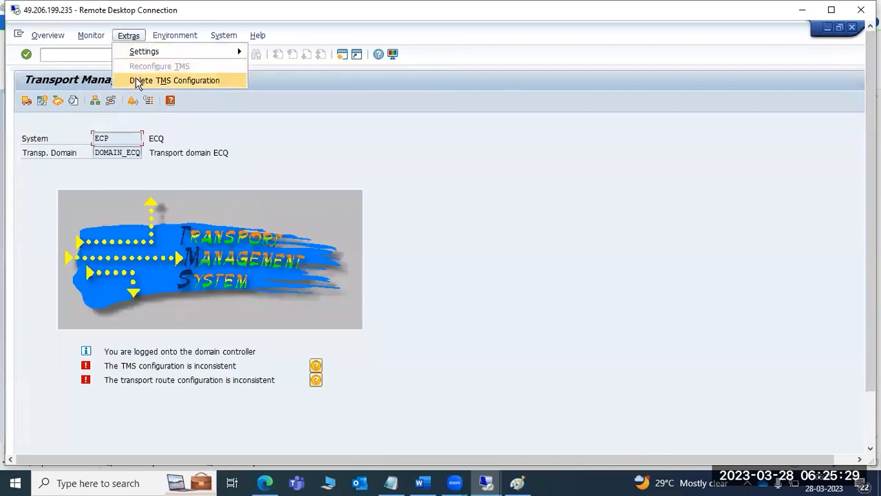
click(200, 79)
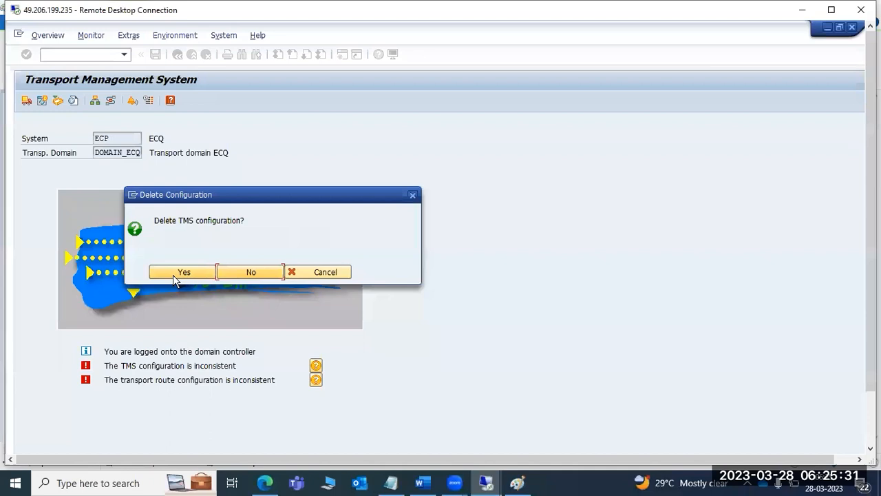
click(174, 274)
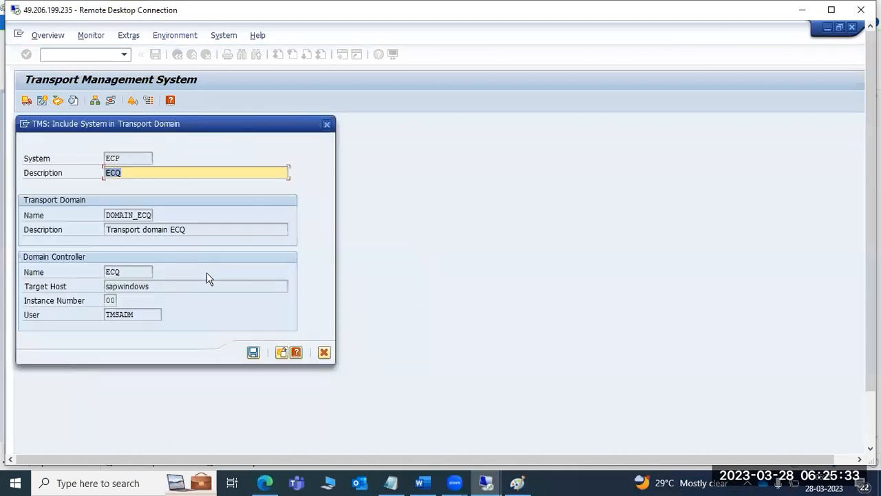
click(324, 353)
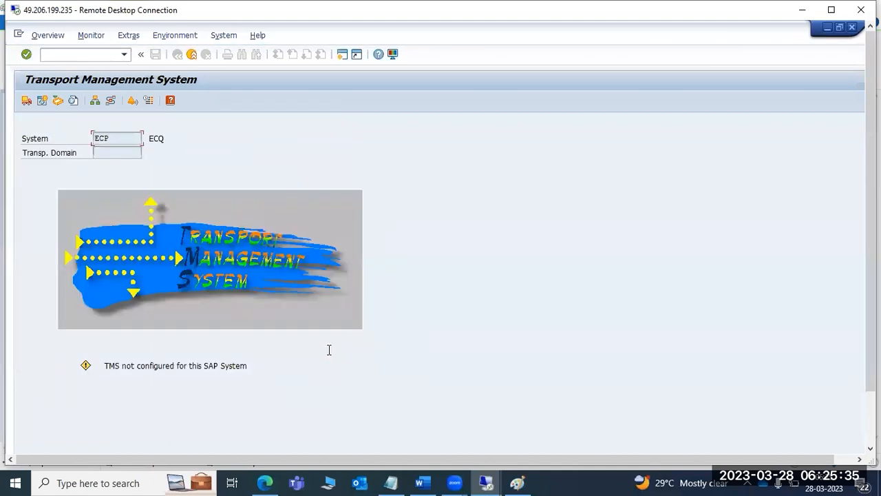
click(516, 482)
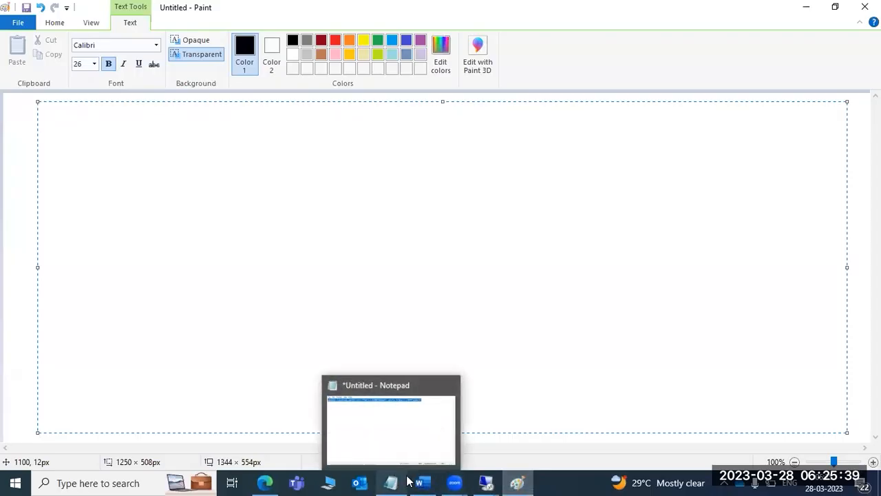
mouse_move(441, 483)
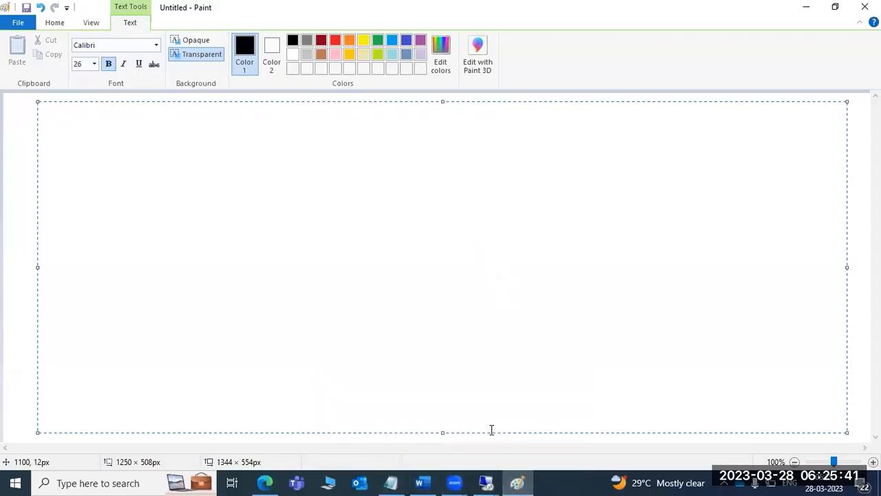
mouse_move(487, 482)
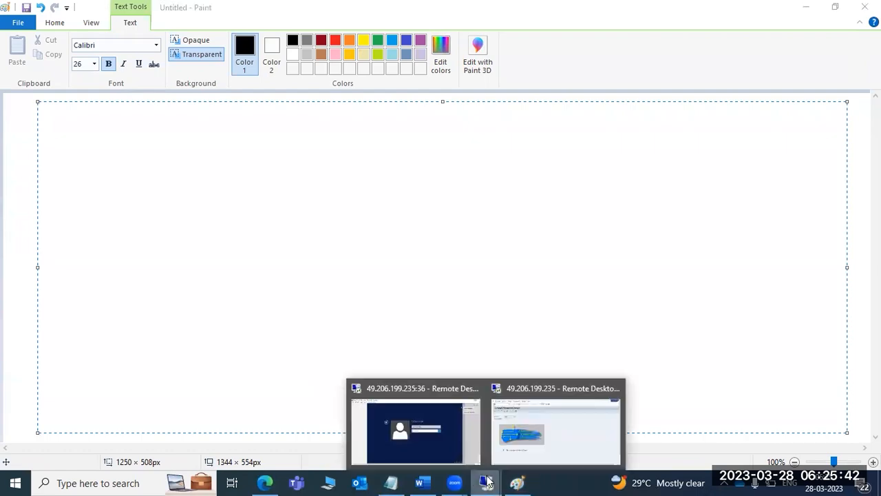
click(502, 412)
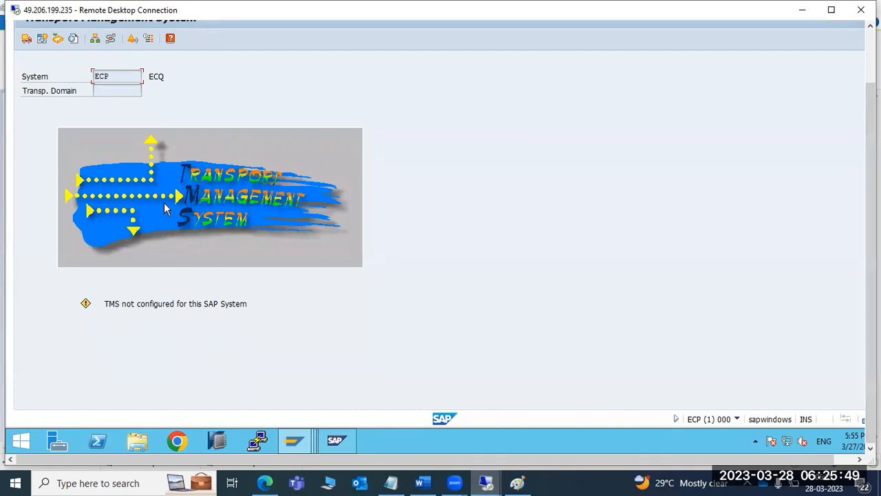
- Check ECQ's transport management screen, return to the ECP window, then bring Paint forward
mouse_move(313, 442)
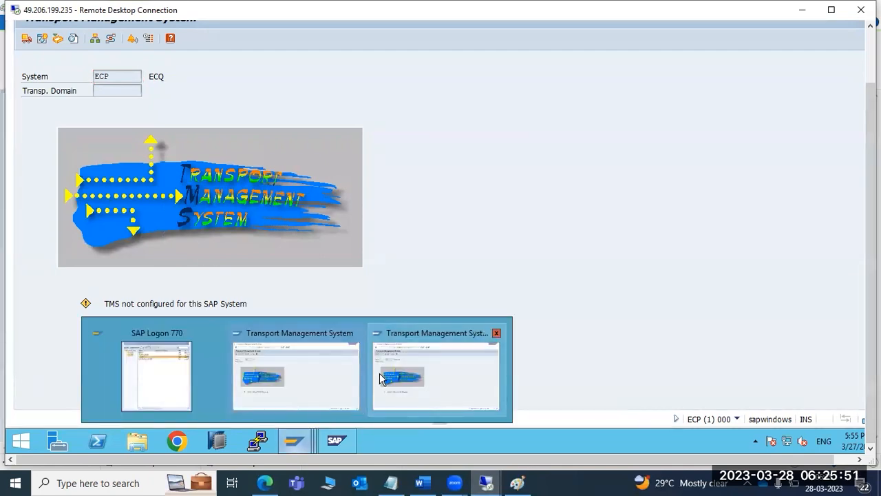
click(316, 375)
click(380, 400)
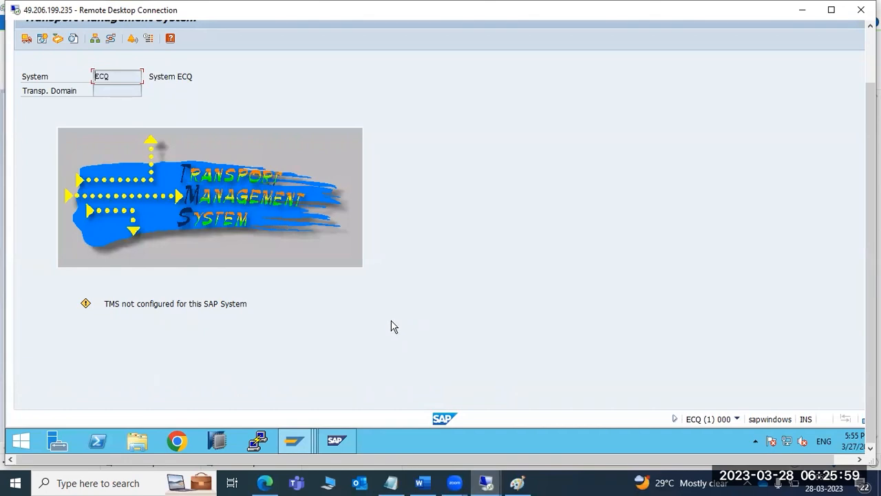
mouse_move(298, 441)
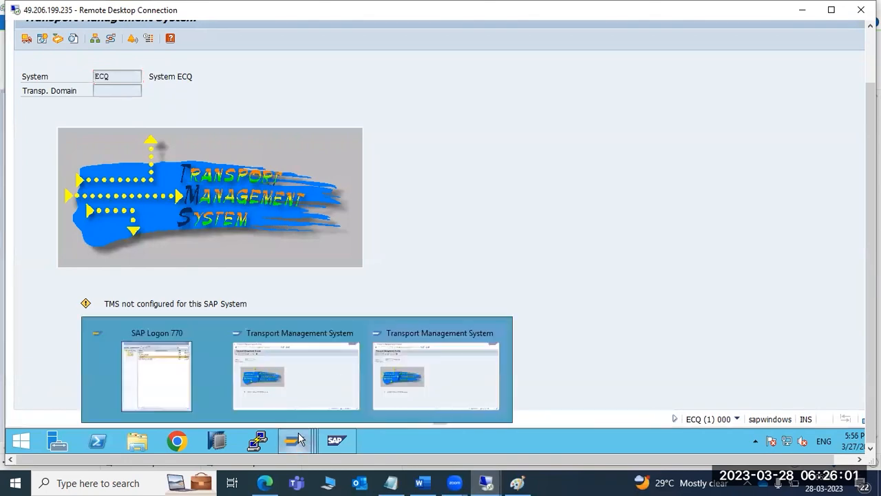
click(293, 385)
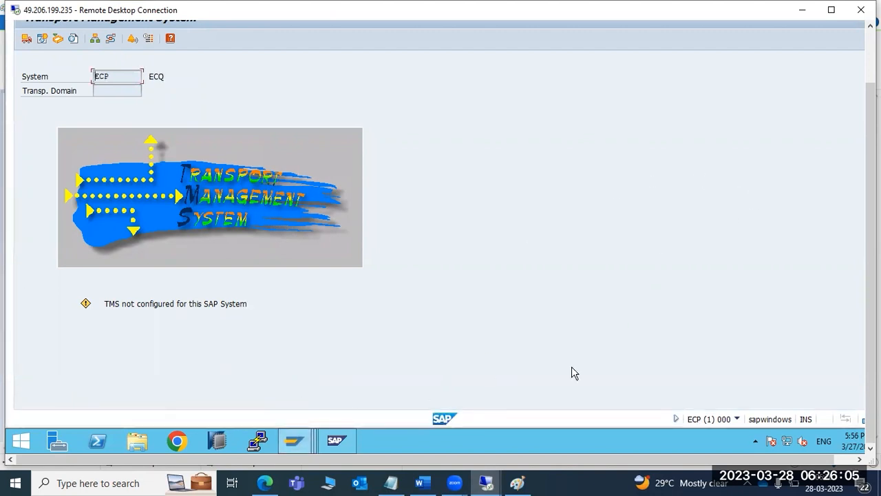
click(518, 482)
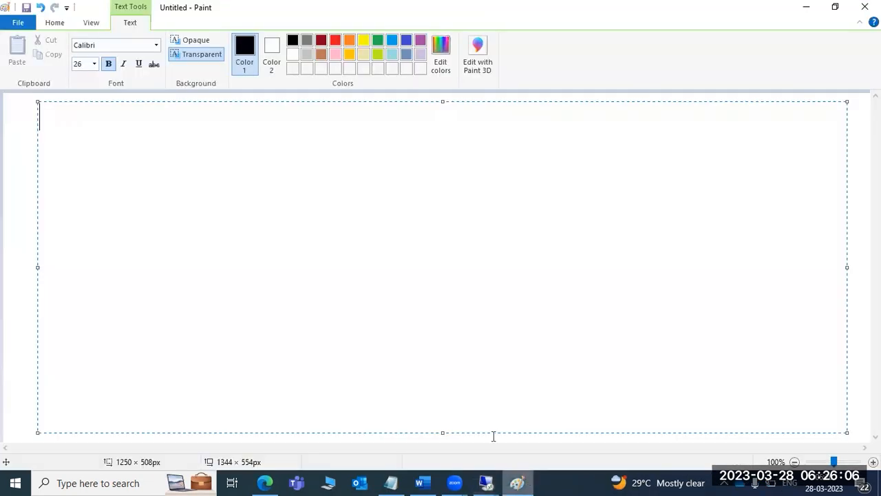
- Clear the leftover text box and type the heading 'STMS:' in a text box at the canvas top-left
click(13, 133)
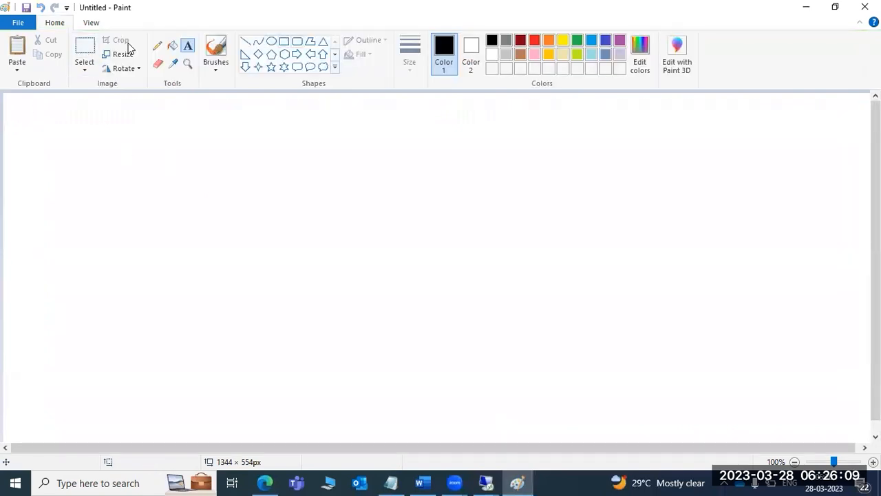
click(297, 40)
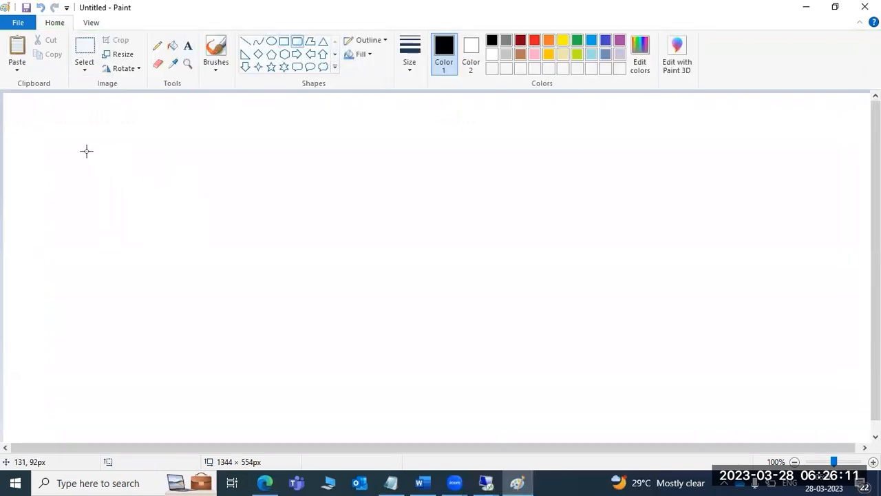
click(187, 46)
drag(21, 104, 276, 143)
text(S)
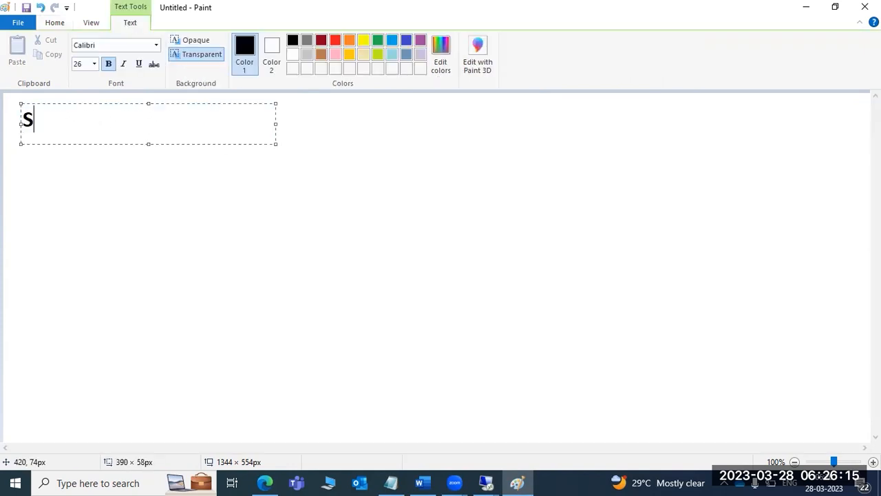
text(TMS:)
key(Return)
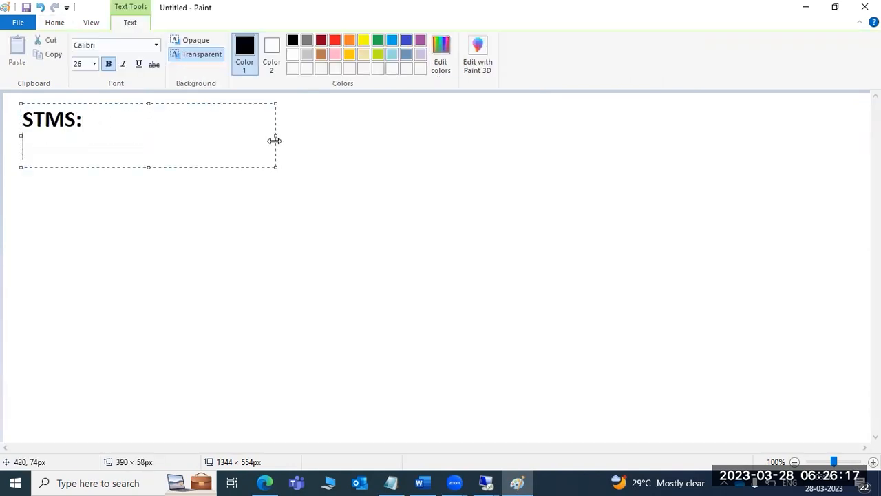
click(199, 207)
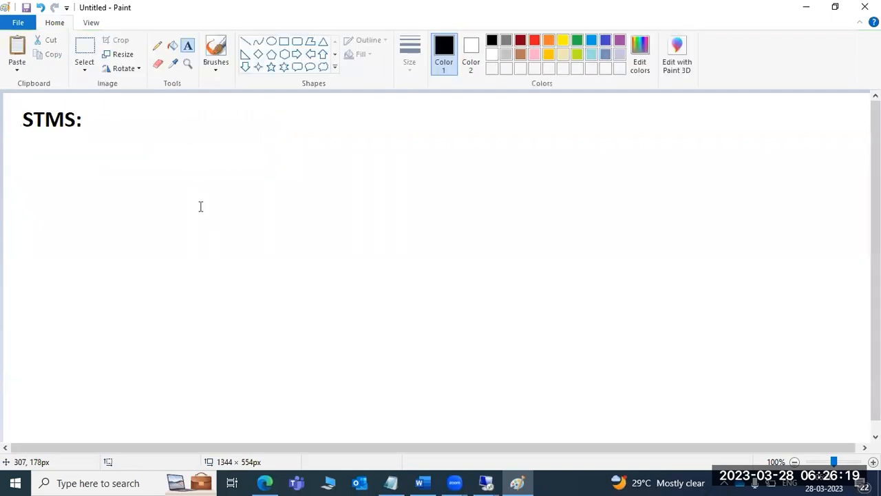
click(284, 41)
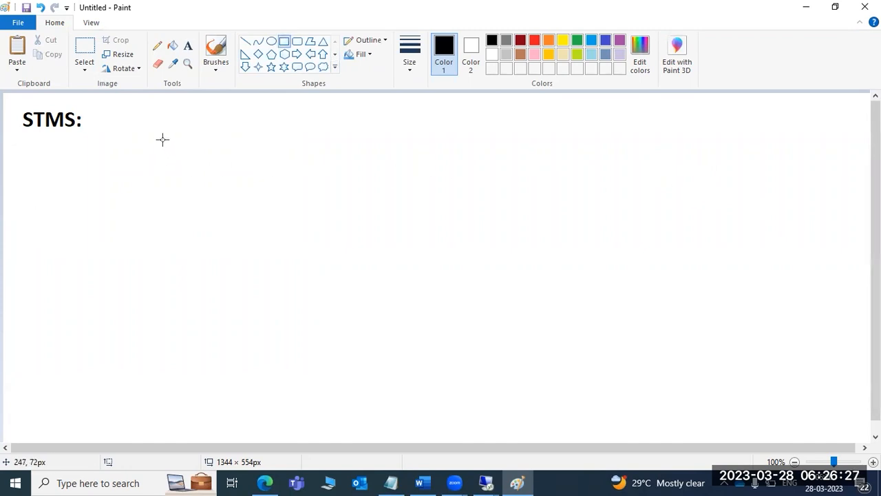
- Draw two rectangles side by side below the STMS: heading
drag(144, 146, 304, 221)
drag(436, 142, 560, 223)
click(709, 139)
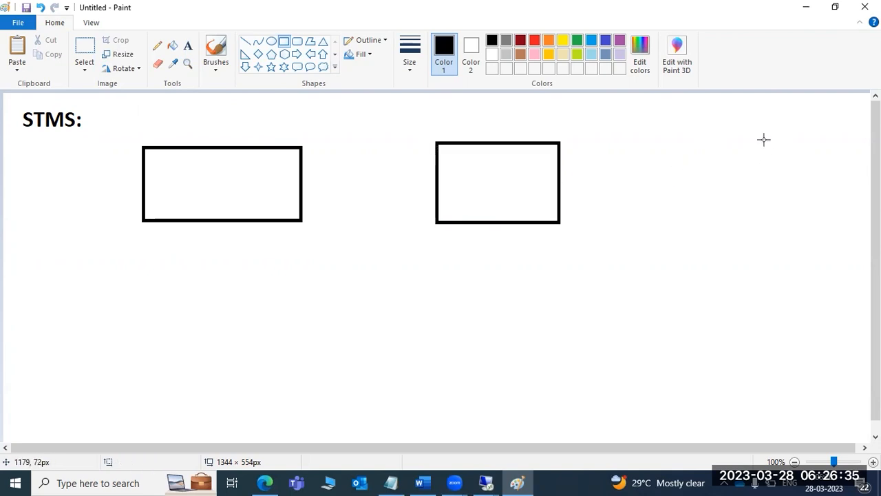
- Label the left box ECP and the right box ECQ
click(188, 45)
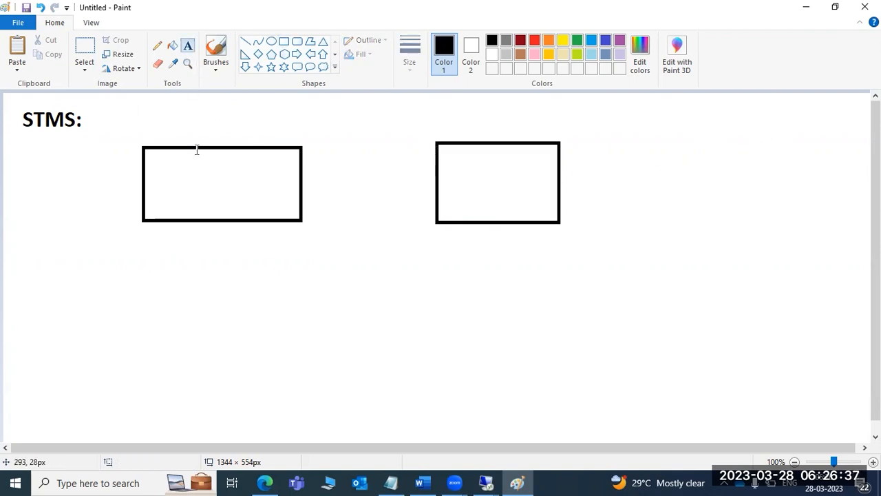
click(189, 191)
text(ECP)
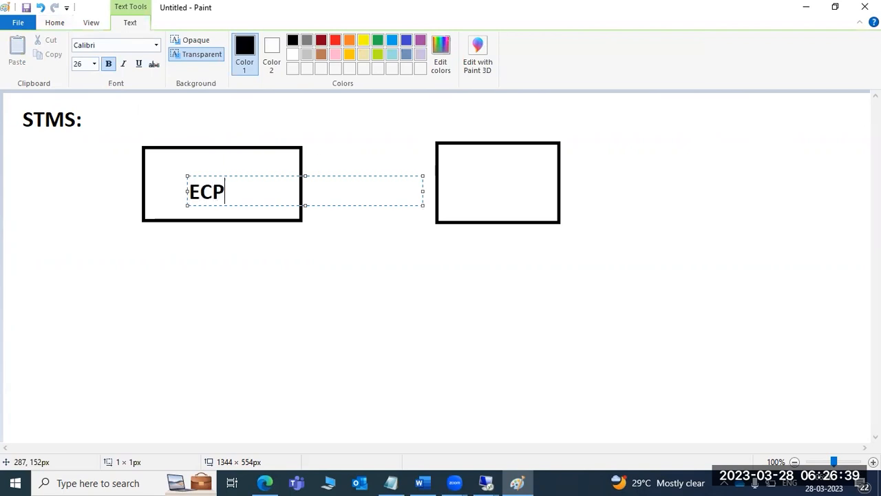
click(464, 190)
click(464, 187)
text(ECQ)
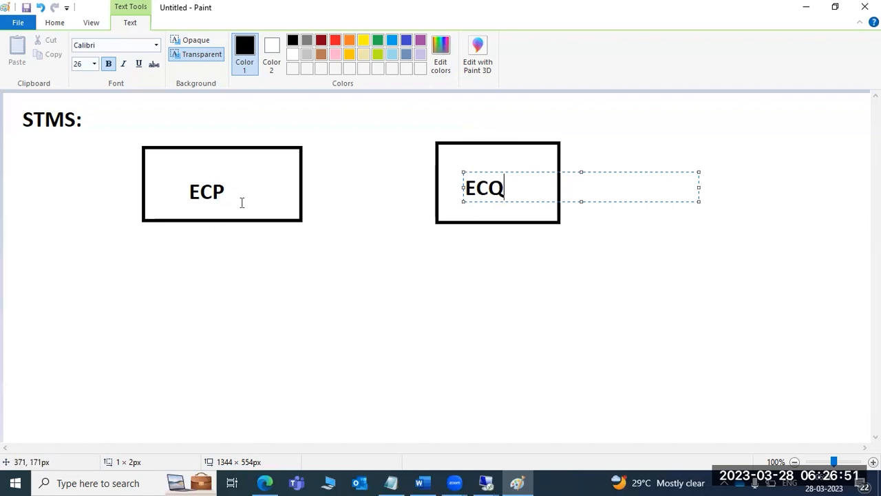
click(306, 256)
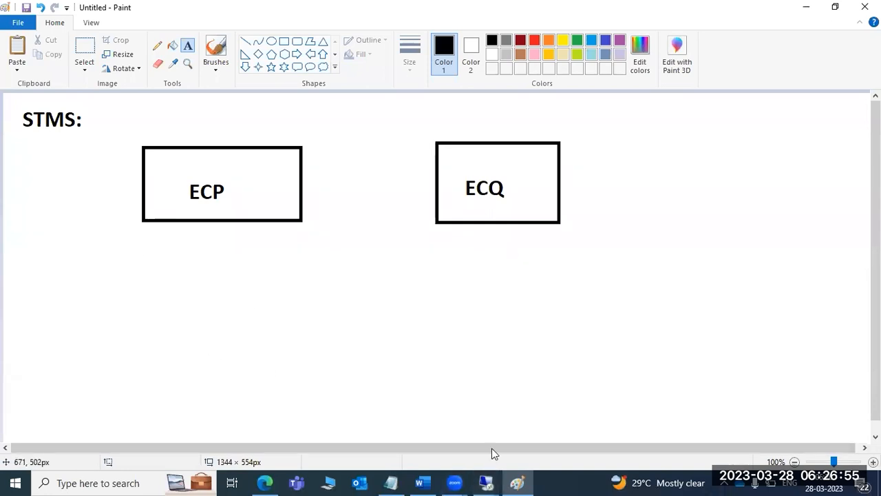
- Return to the SAP session and leave the unconfigured TMS screen for the main menu
mouse_move(501, 480)
click(558, 417)
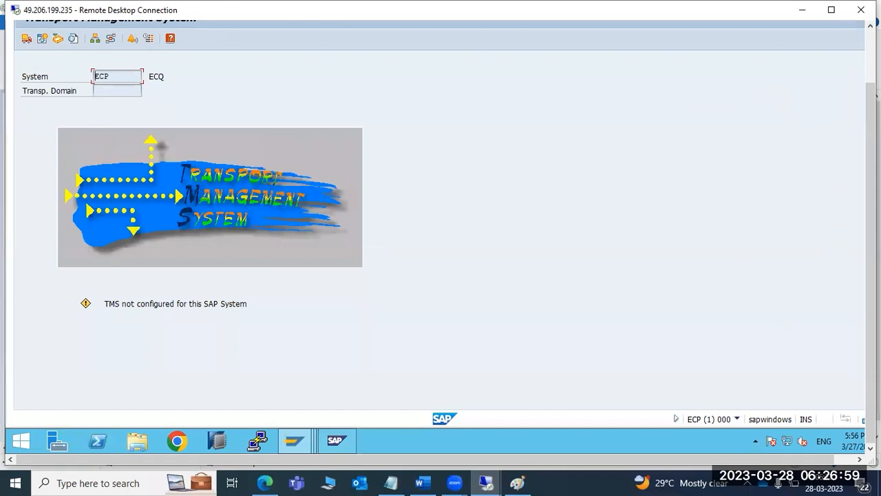
click(871, 55)
click(193, 55)
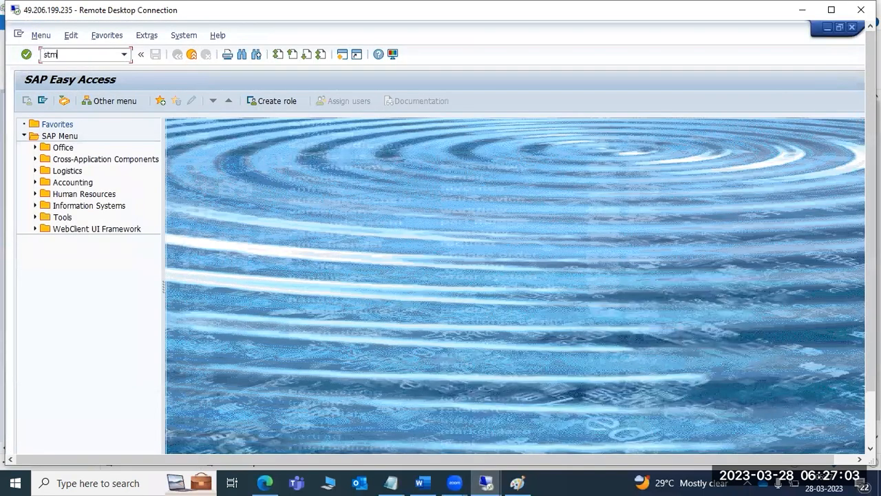
- Run stms again and choose Other Configuration in the Include System dialog
click(83, 60)
text(stms)
key(Return)
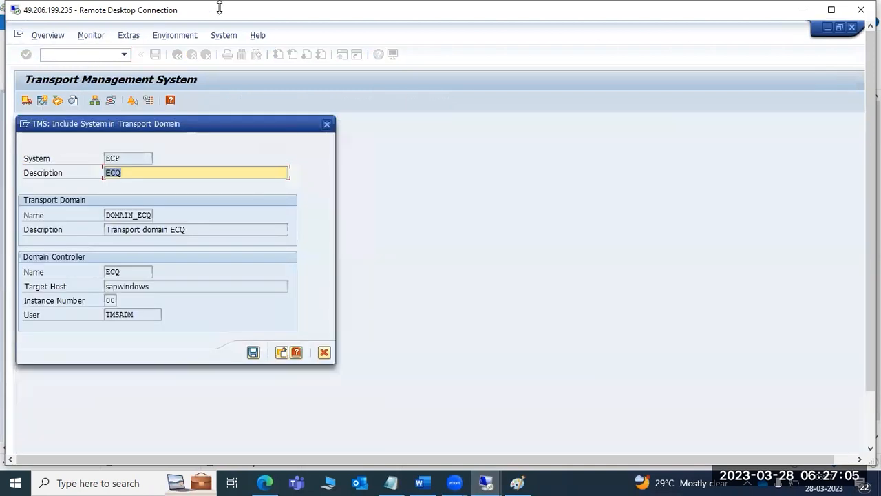
drag(114, 215, 154, 215)
click(282, 353)
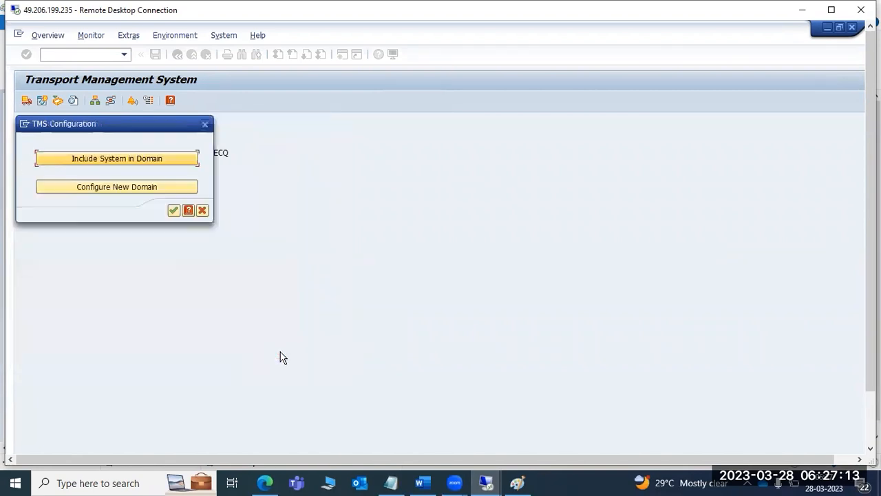
- Configure new transport domain DOMAIN_ECP with ECP as controller and confirm the TMSADM password
click(111, 188)
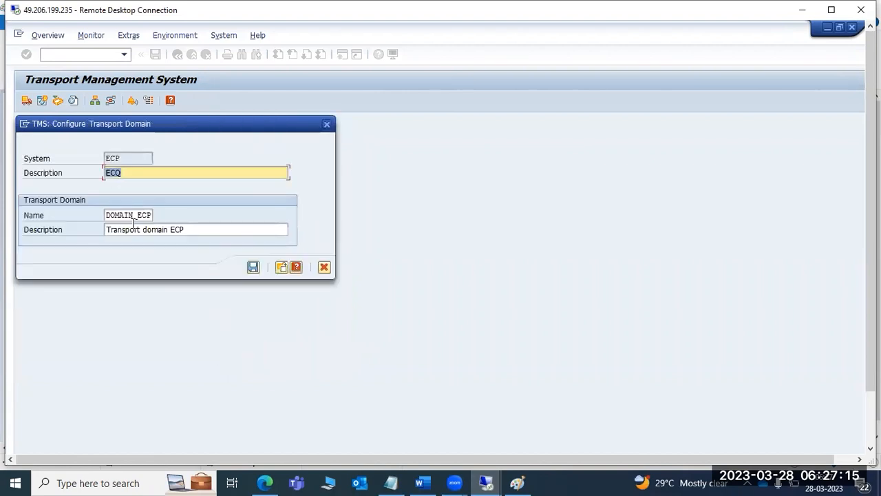
drag(131, 216, 153, 219)
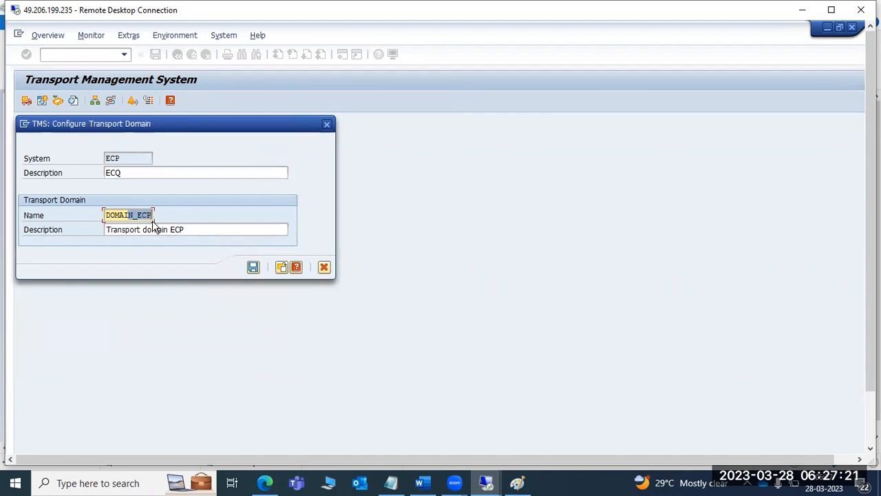
drag(104, 214, 155, 216)
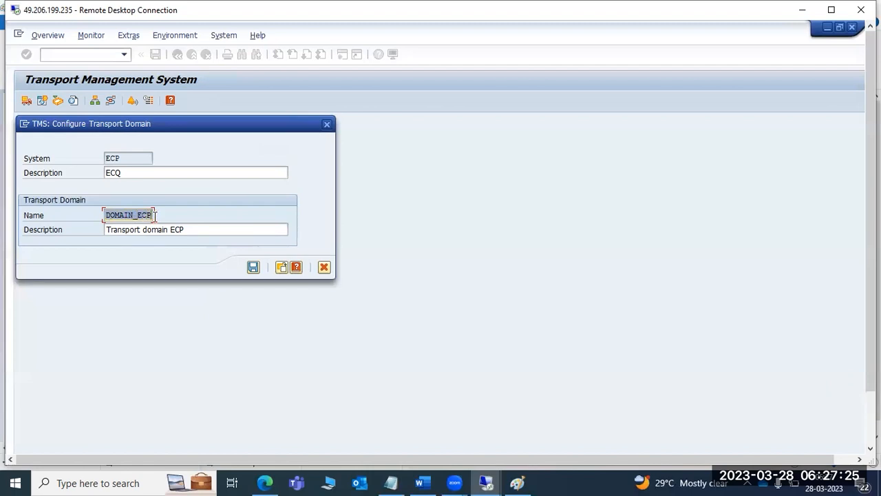
click(254, 267)
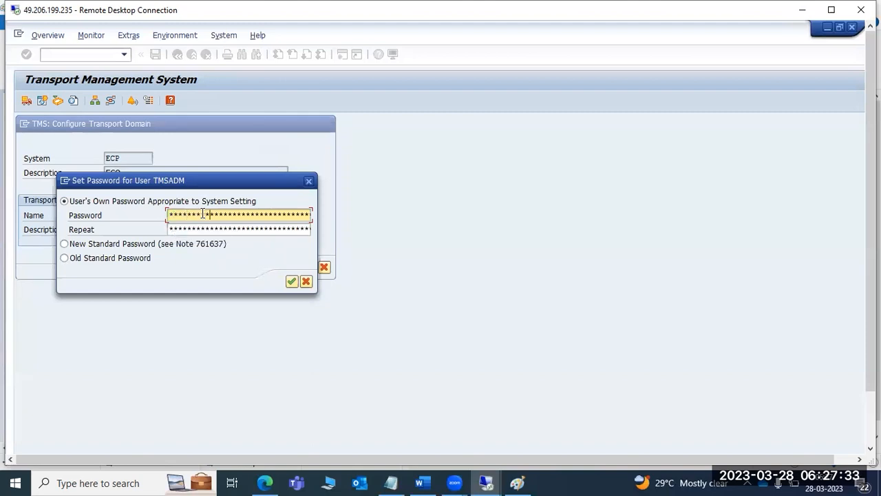
key(Tab)
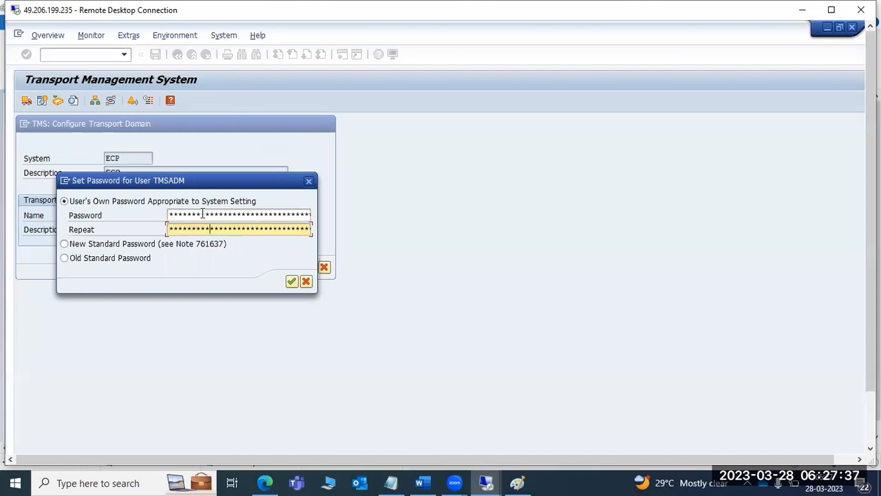
key(Return)
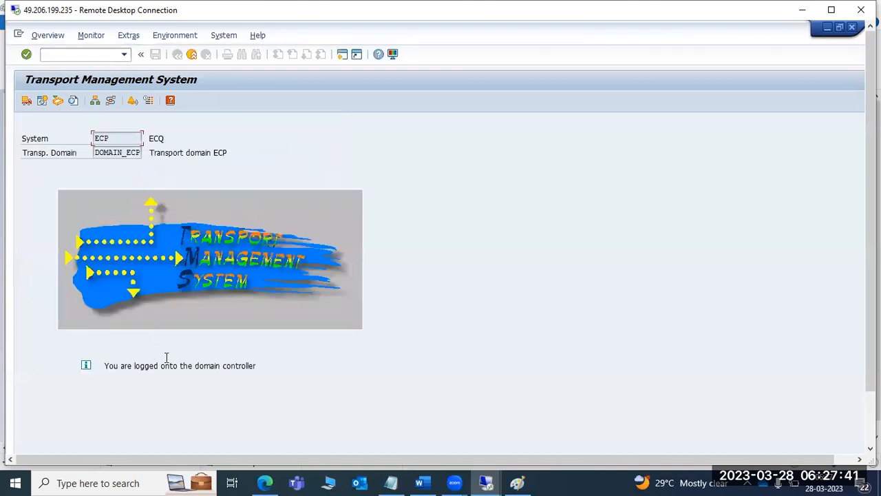
- In the ECQ session, start the TMS transaction (stms)
drag(871, 300, 872, 344)
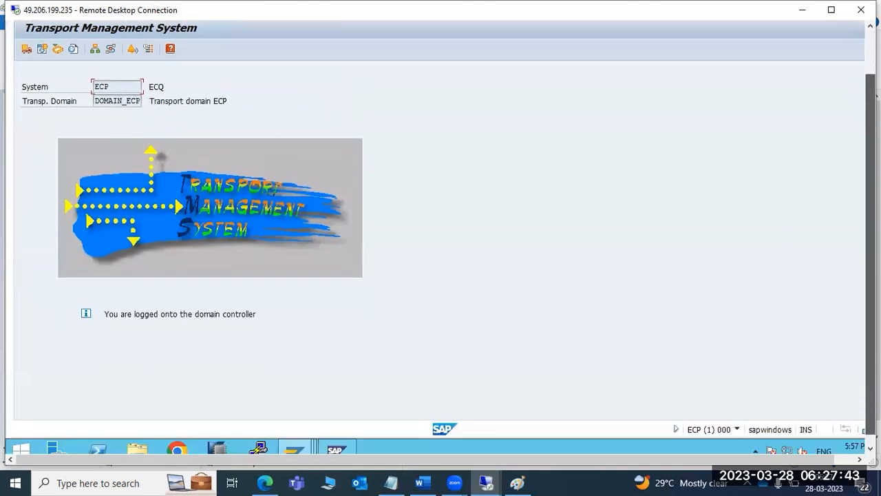
mouse_move(303, 445)
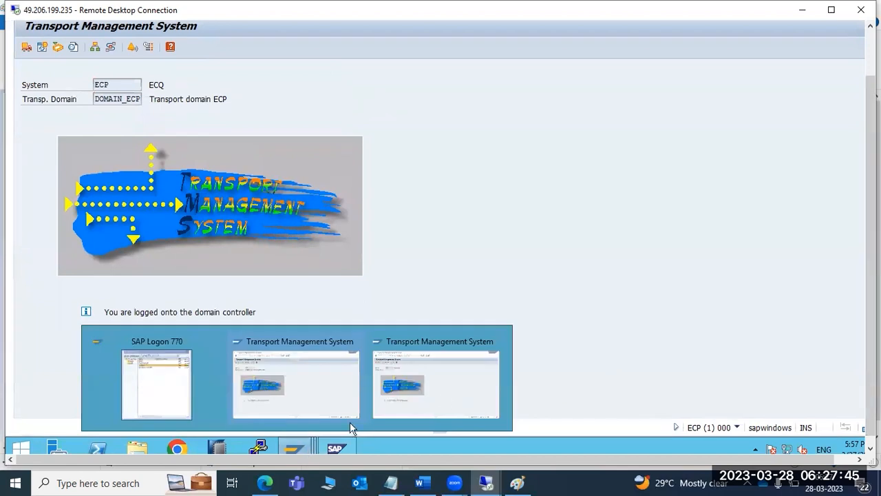
click(458, 393)
drag(871, 275, 871, 232)
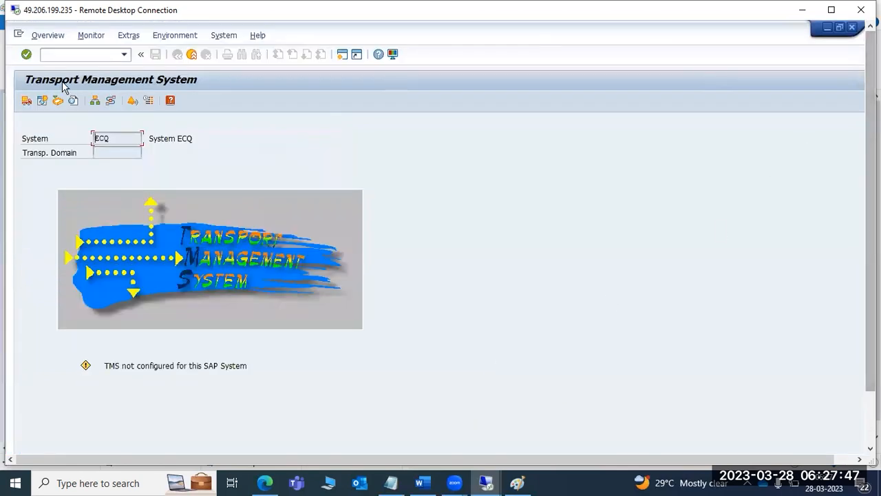
key(F3)
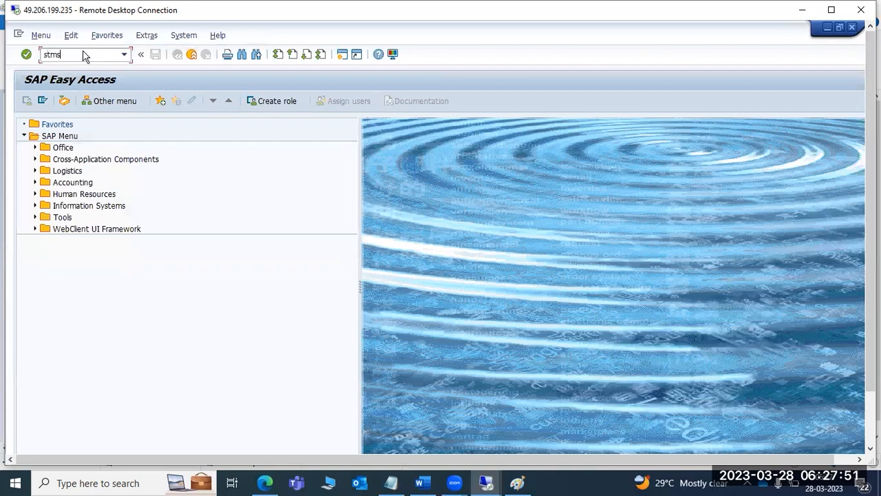
key(Return)
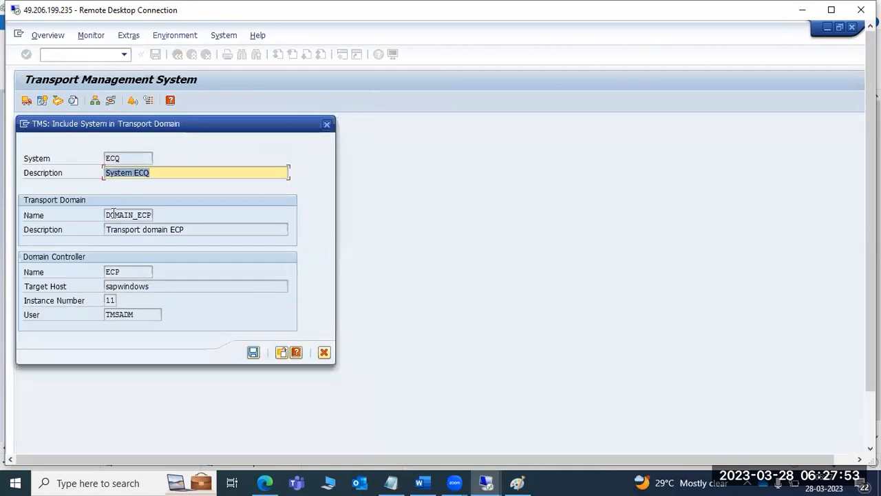
- Save ECQ's inclusion in DOMAIN_ECP and confirm the TMSADM password, leaving it awaiting approval
drag(113, 214, 155, 214)
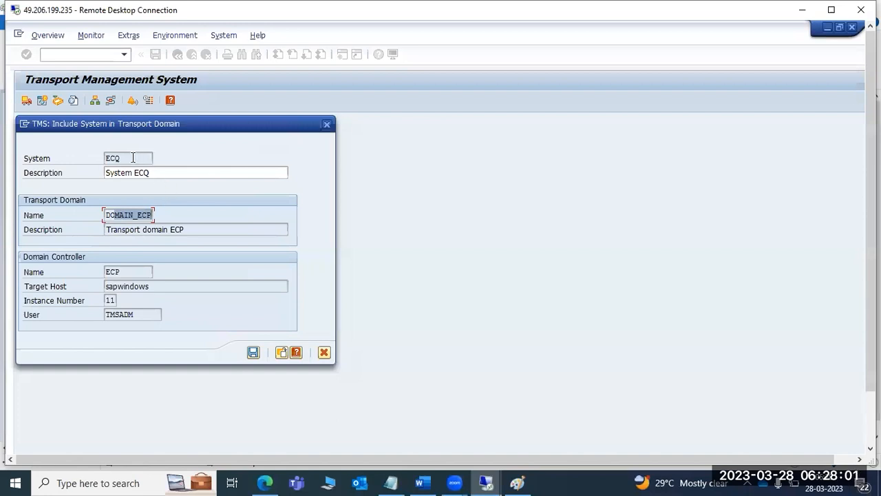
click(115, 215)
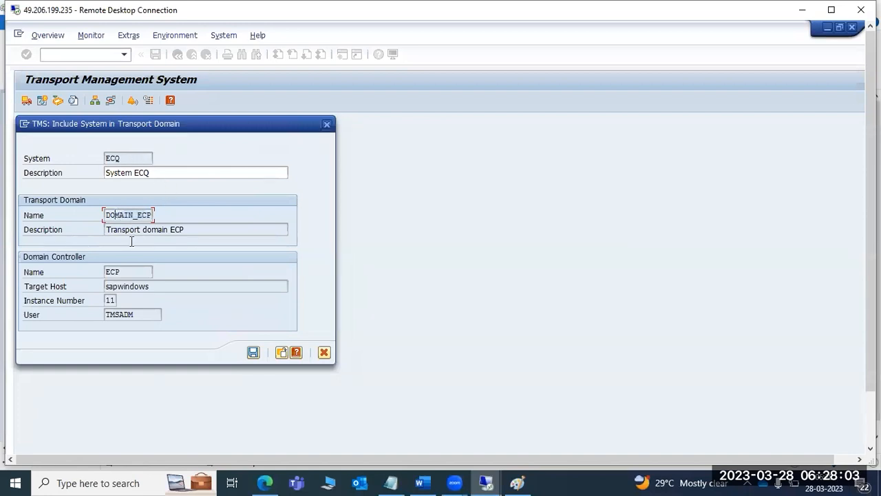
click(253, 352)
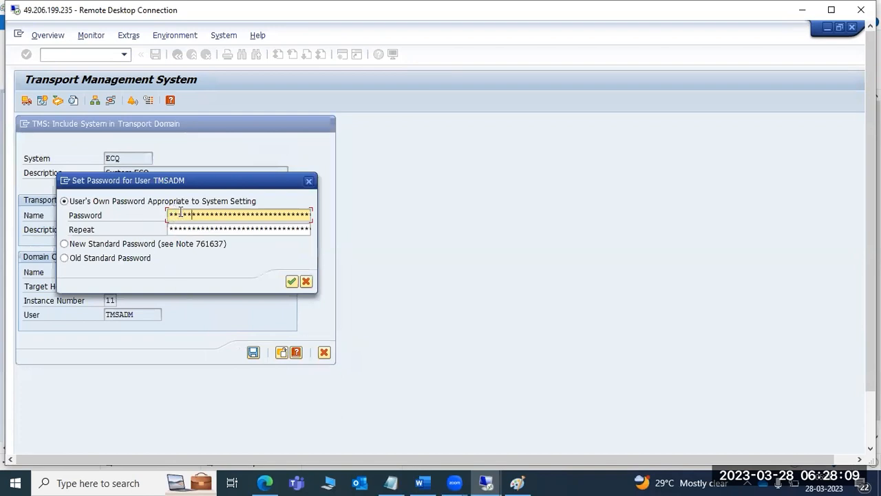
key(Tab)
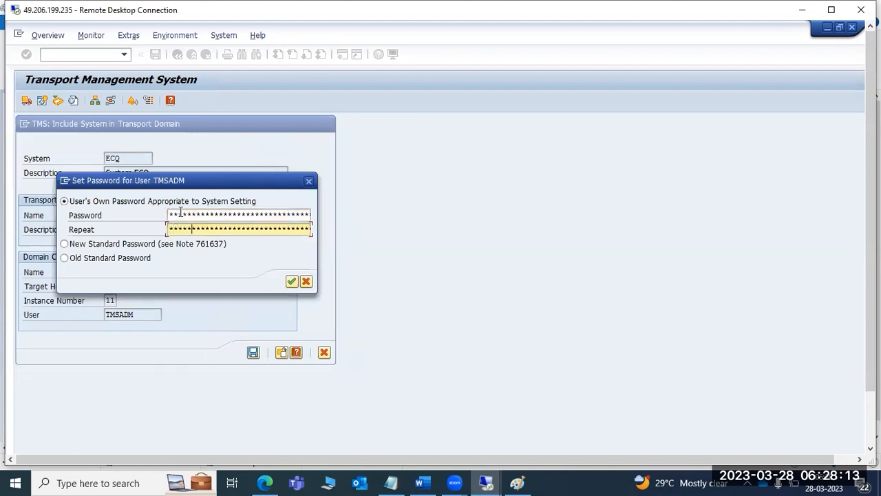
key(Return)
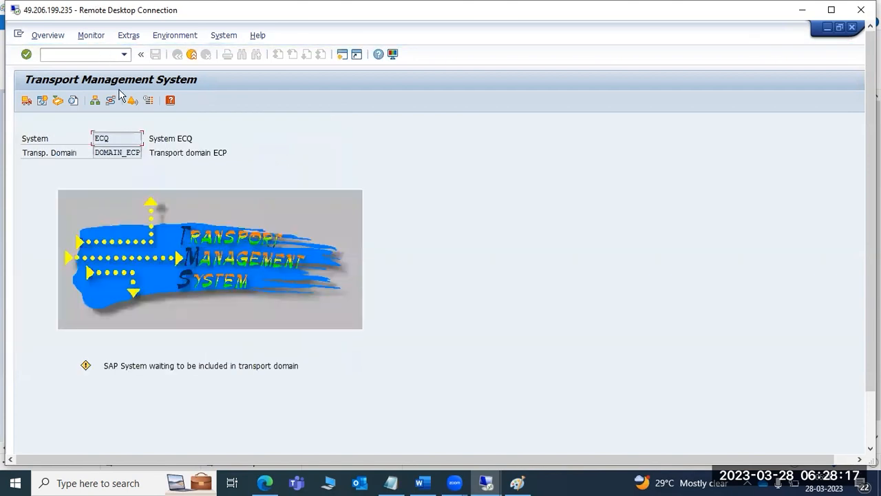
drag(105, 366, 282, 367)
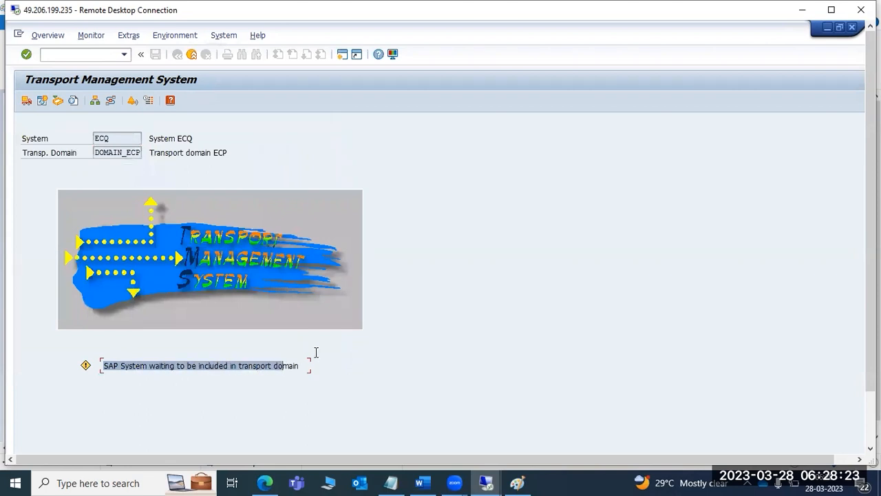
drag(870, 339, 870, 398)
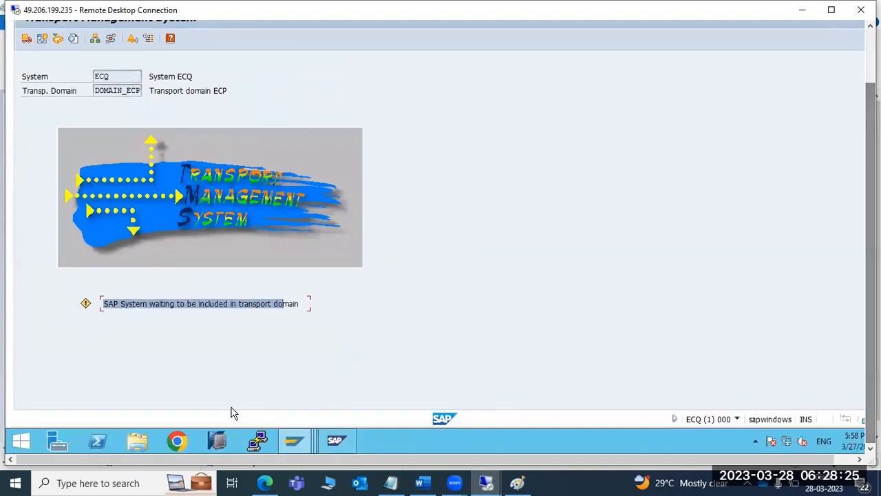
- On the ECP controller, approve system ECQ into DOMAIN_ECP from the system overview
mouse_move(294, 443)
click(285, 406)
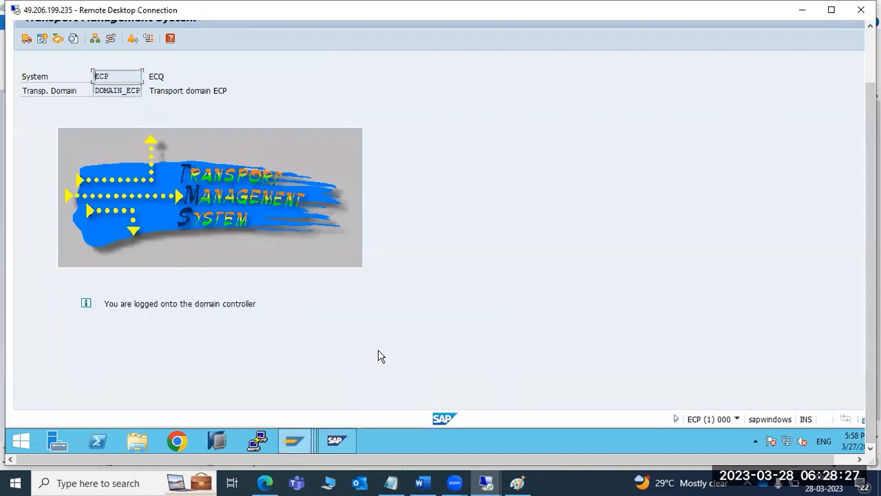
drag(871, 186, 870, 124)
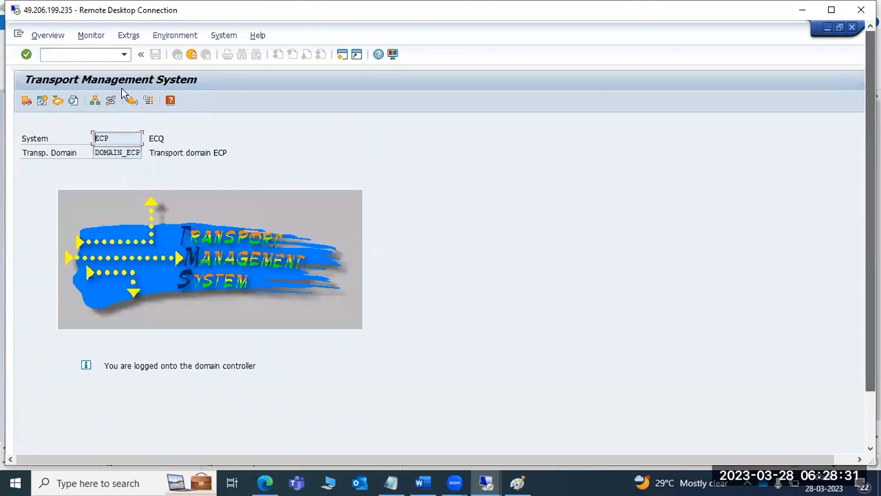
click(95, 100)
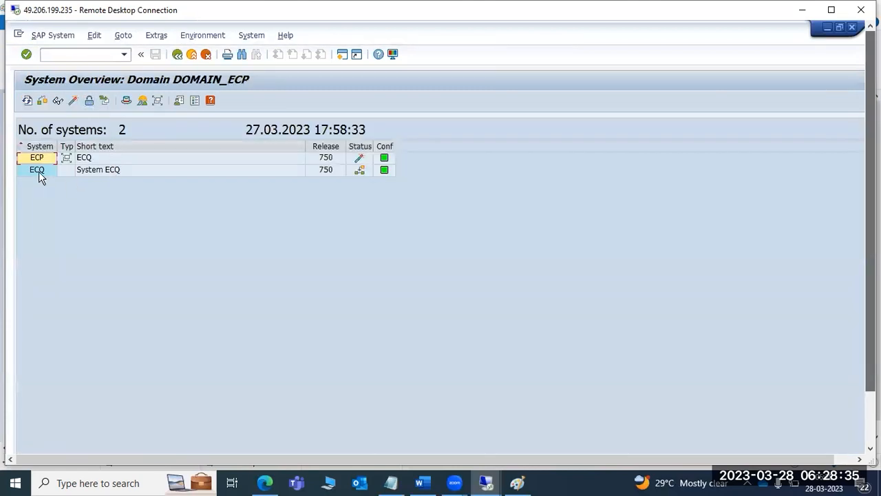
click(38, 170)
mouse_move(362, 170)
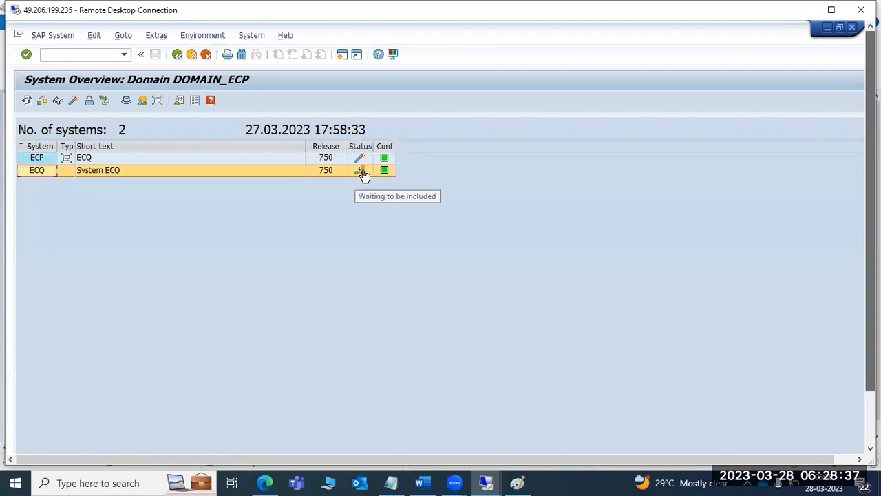
click(36, 39)
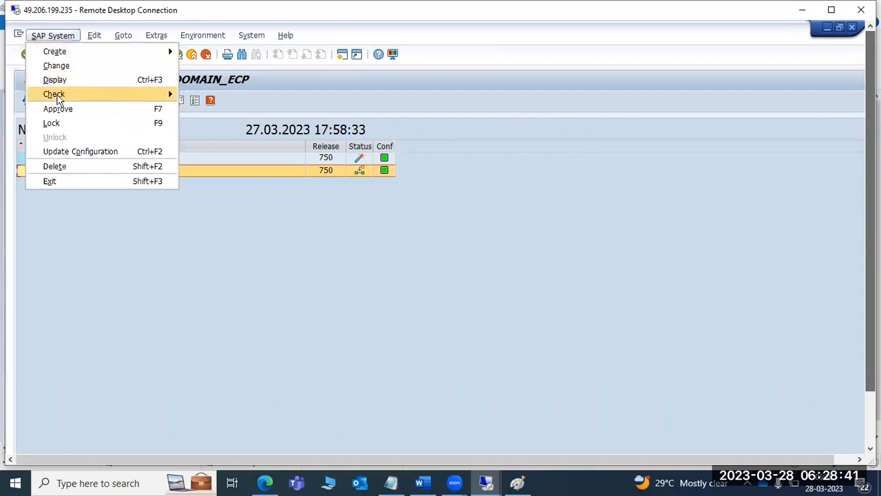
mouse_move(59, 99)
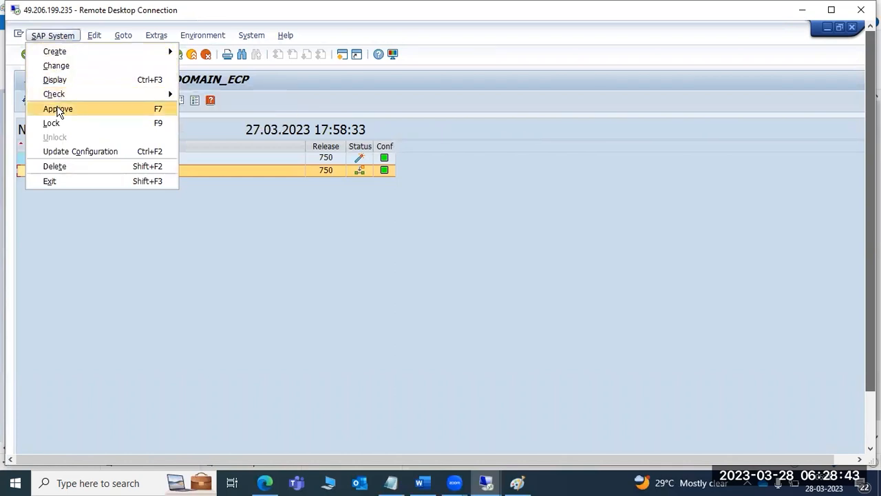
click(58, 109)
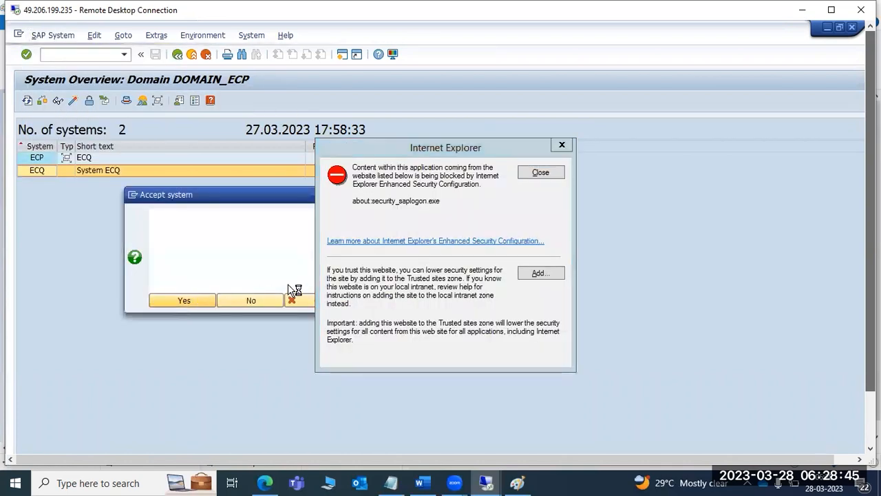
click(541, 172)
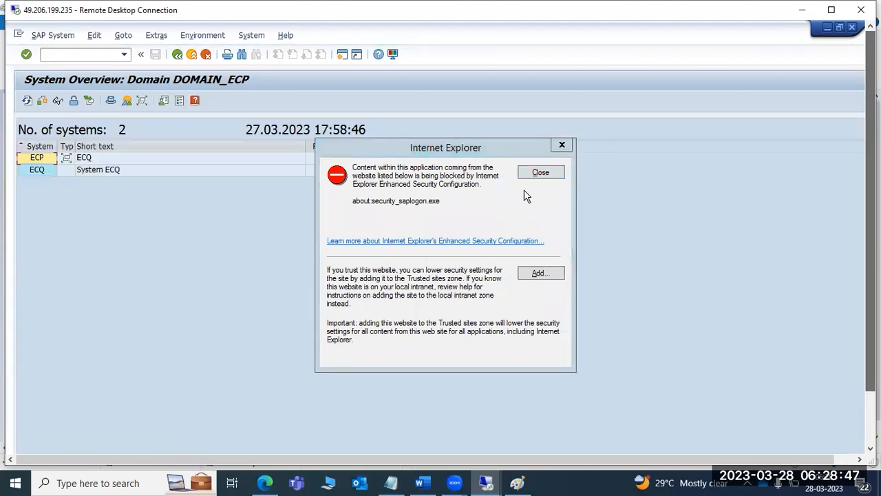
click(534, 172)
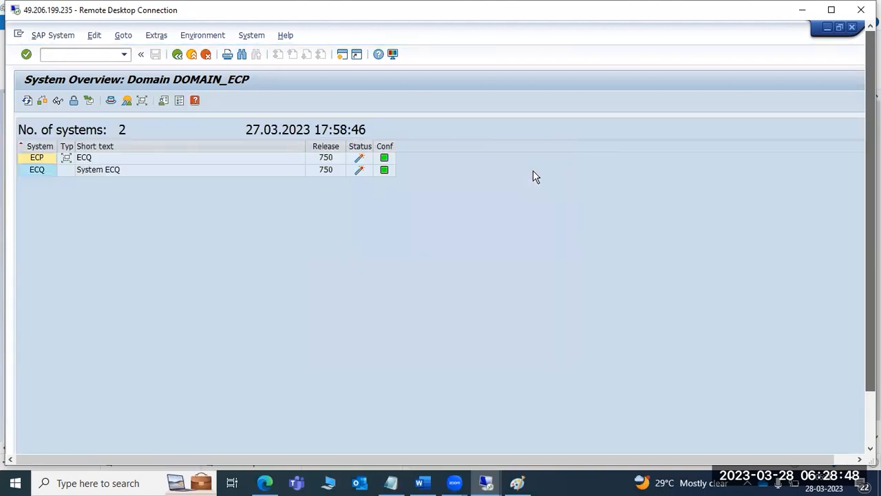
- Verify ECP and ECQ configurations are up-to-date, then open the transport routes overview
click(384, 159)
click(367, 170)
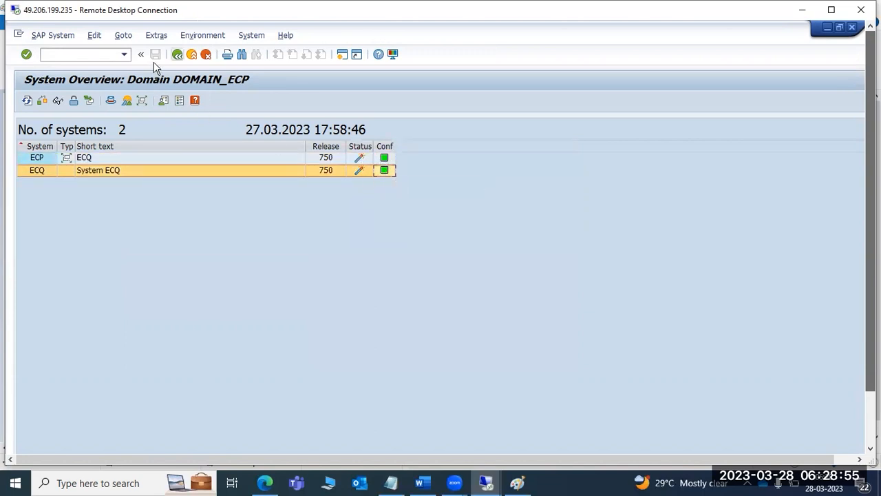
key(F3)
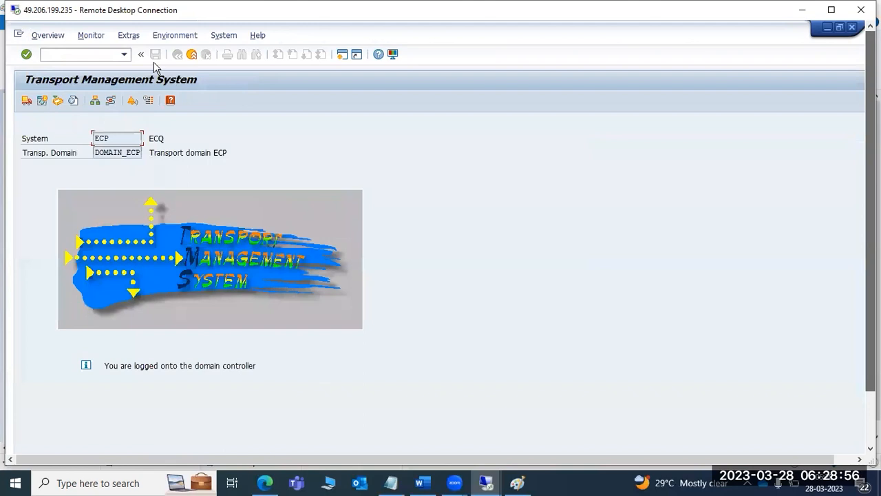
click(110, 101)
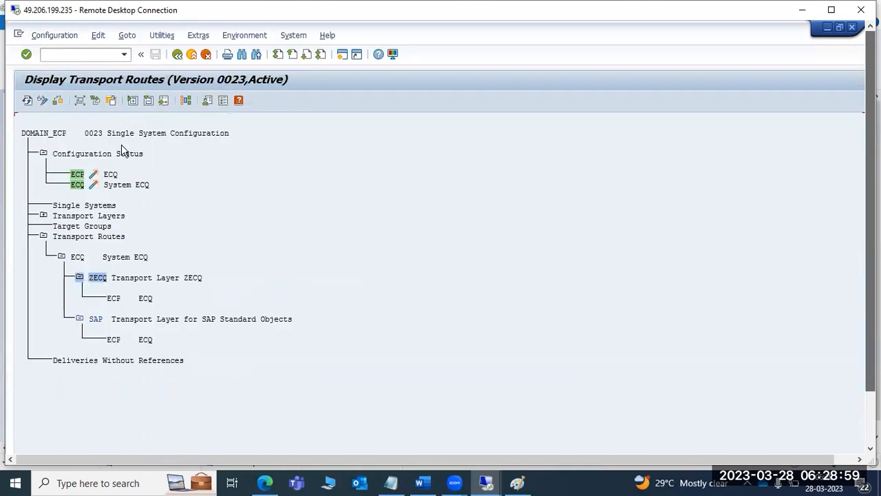
click(128, 35)
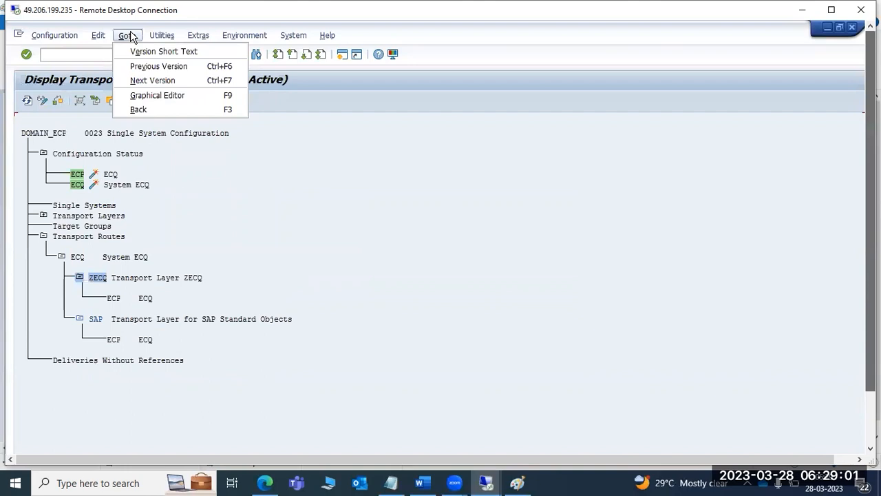
- In the graphical route editor's change mode, delete the ECQ node and its route links
click(153, 95)
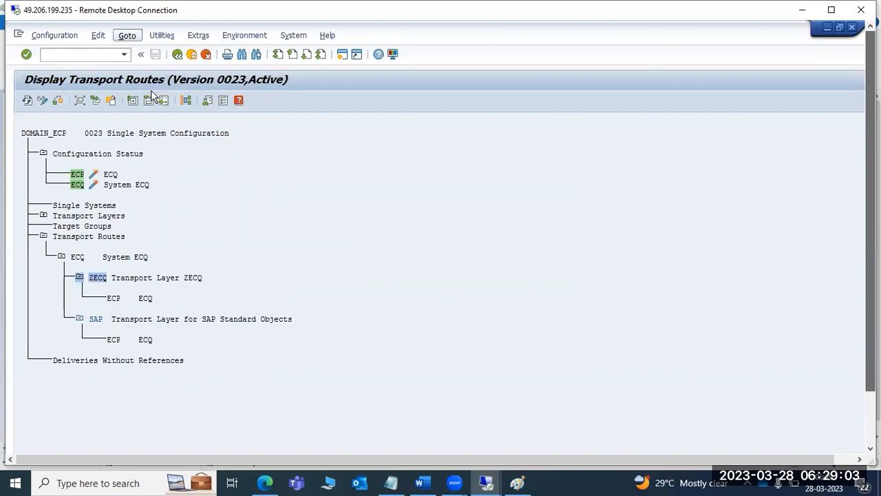
click(129, 38)
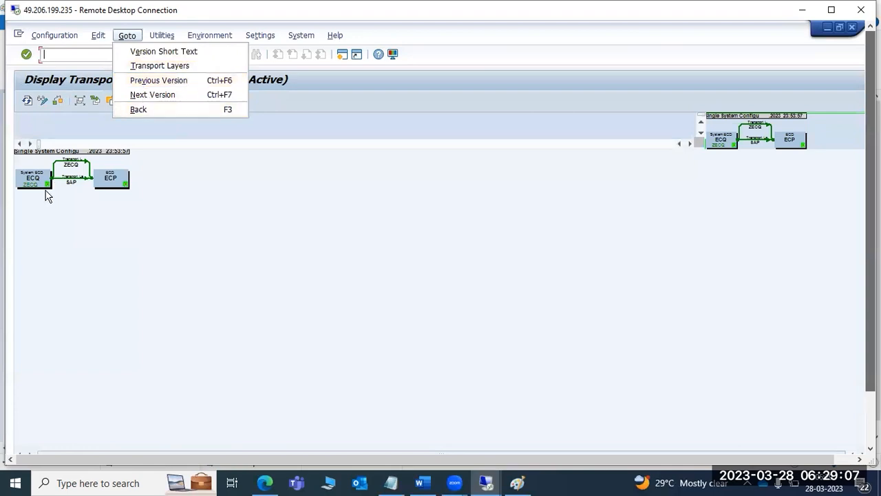
click(48, 214)
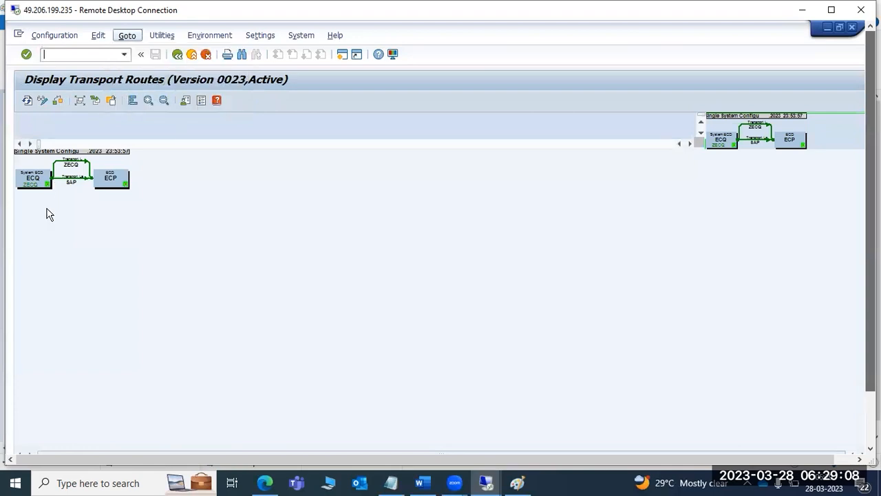
click(41, 101)
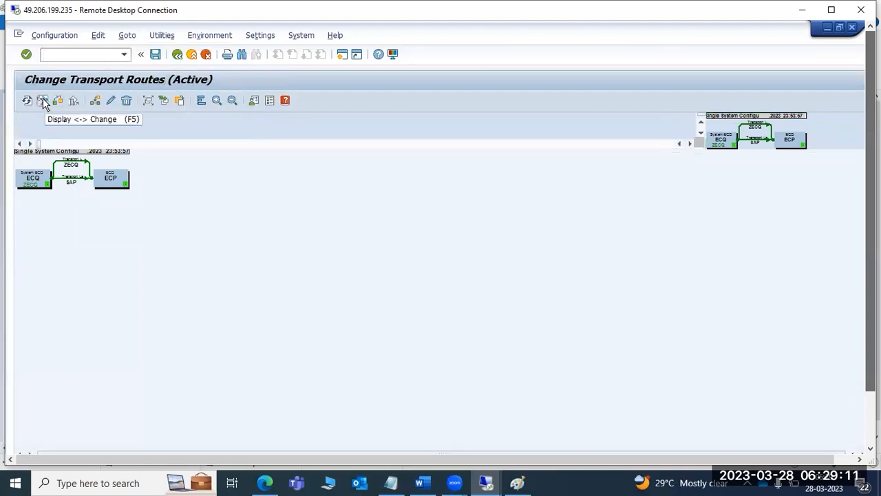
click(29, 178)
click(126, 100)
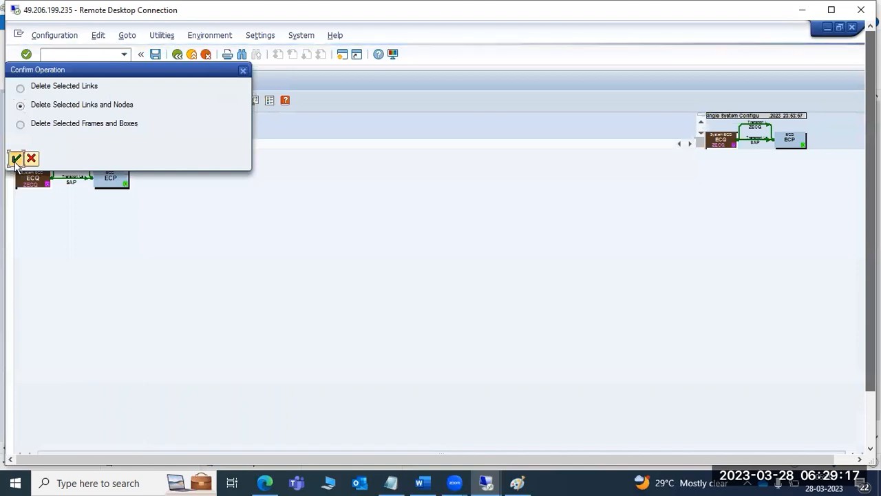
click(16, 159)
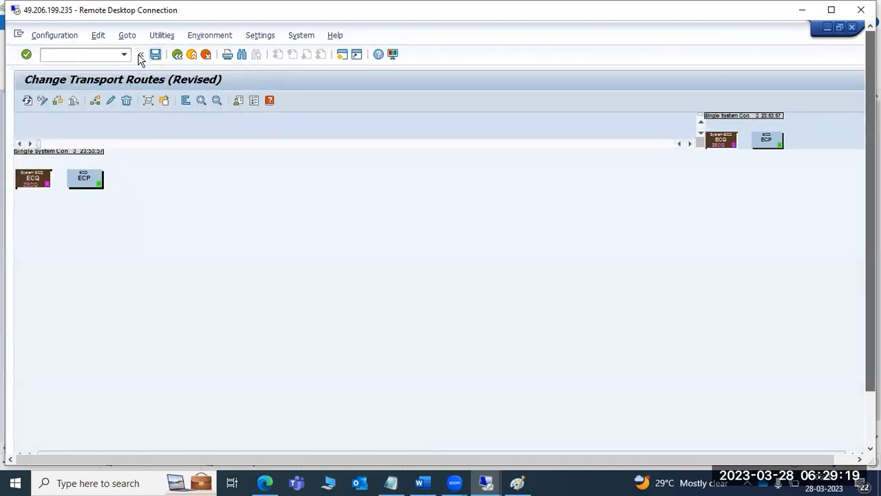
- Save the revised route configuration, then distribute and activate it
key(ctrl+s)
click(206, 381)
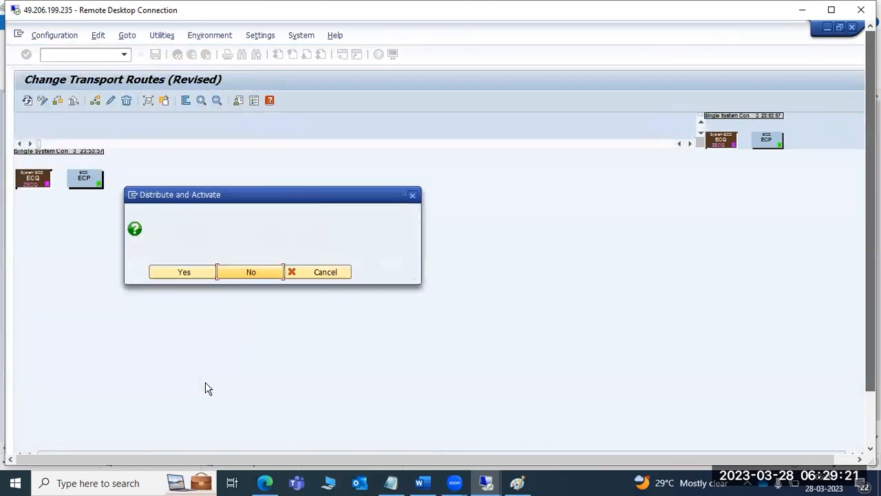
click(203, 273)
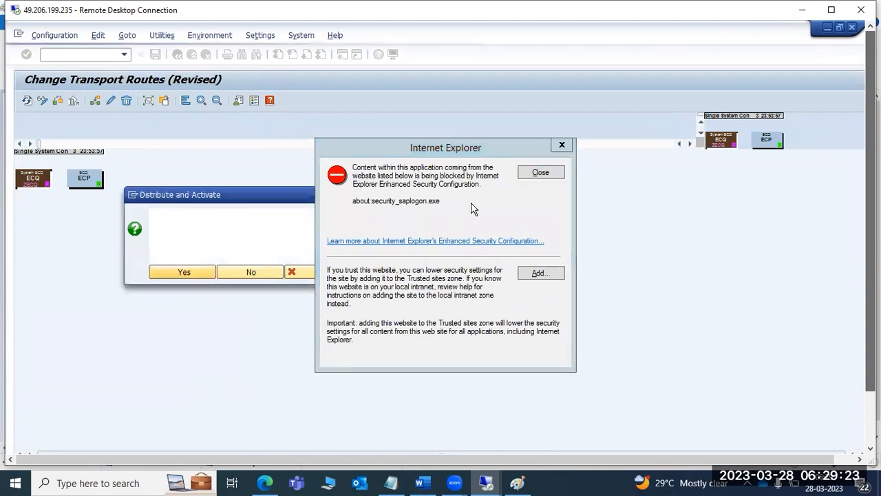
click(541, 172)
- Reopen the graphical route editor in change mode
click(173, 58)
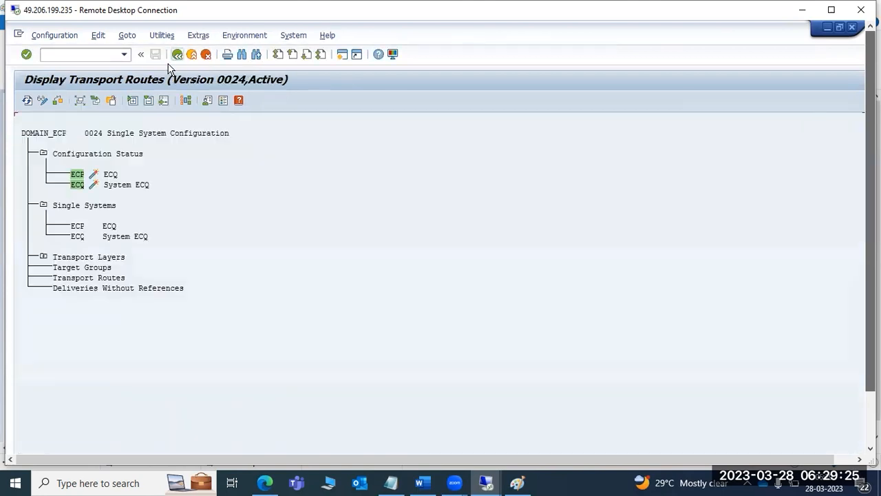
click(162, 35)
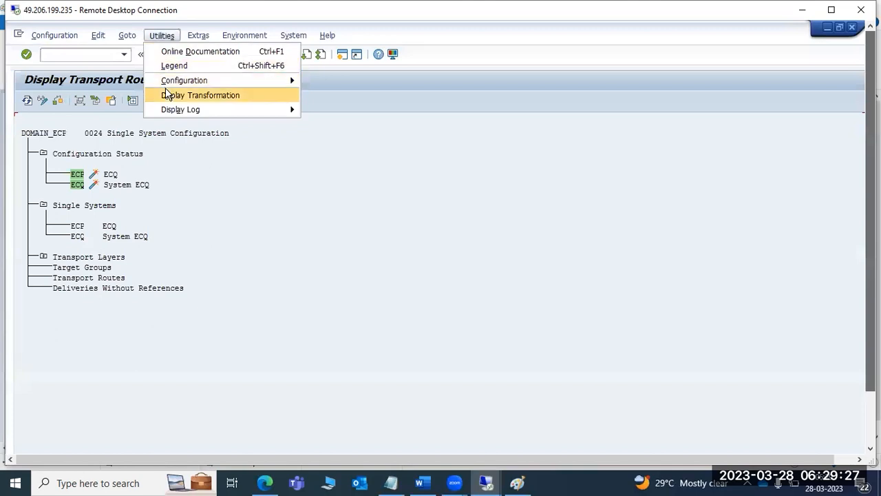
click(145, 95)
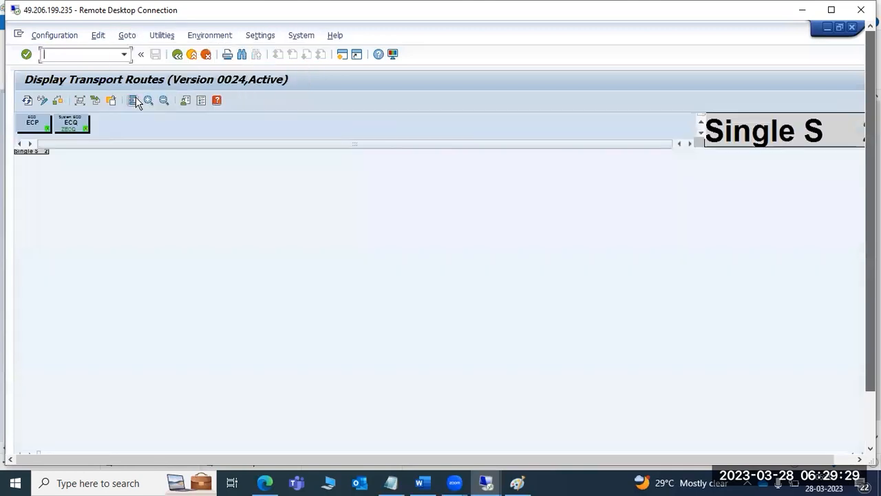
click(42, 101)
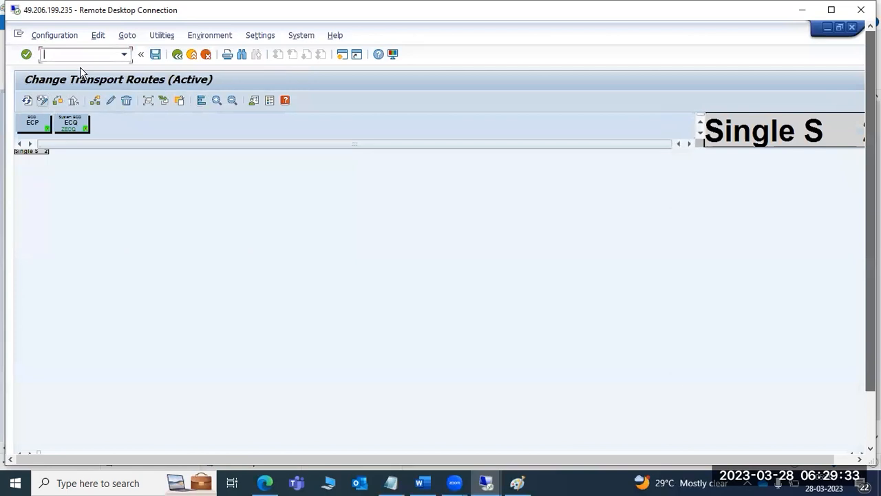
- Apply the development/production standard configuration with ECP as development and ECQ as production
click(71, 39)
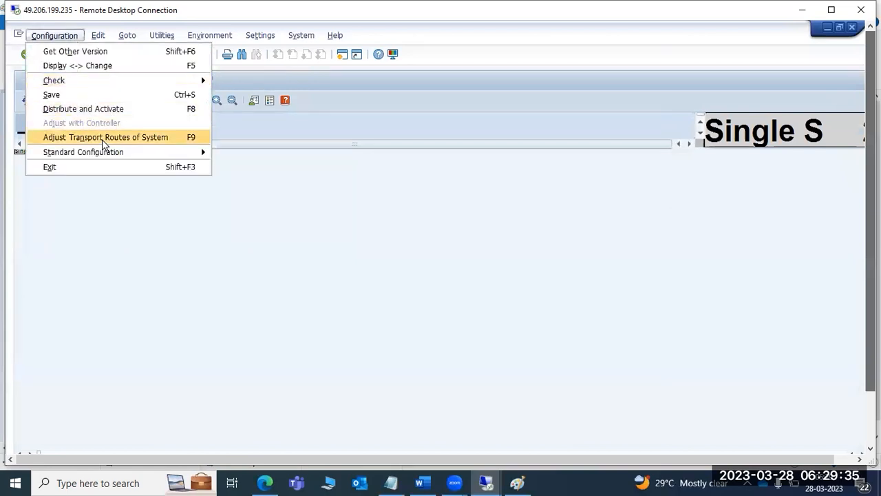
mouse_move(108, 152)
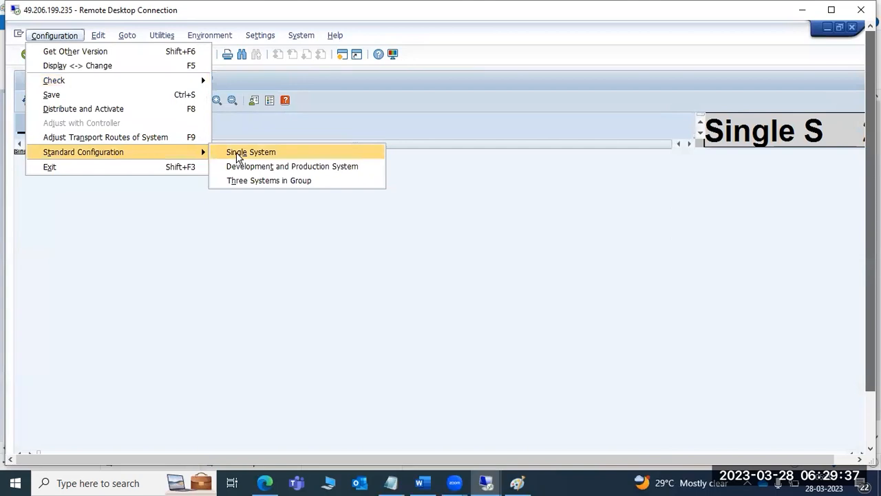
click(255, 169)
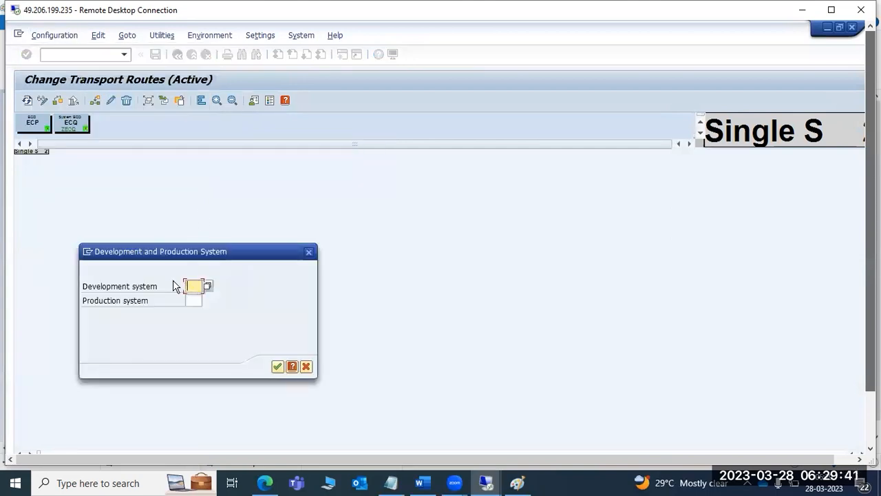
text(ECP)
key(Tab)
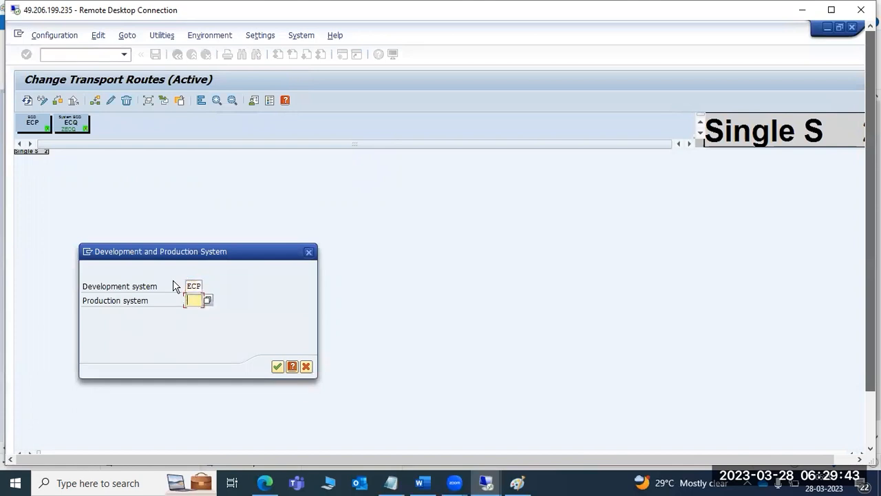
text(ECQ)
click(277, 366)
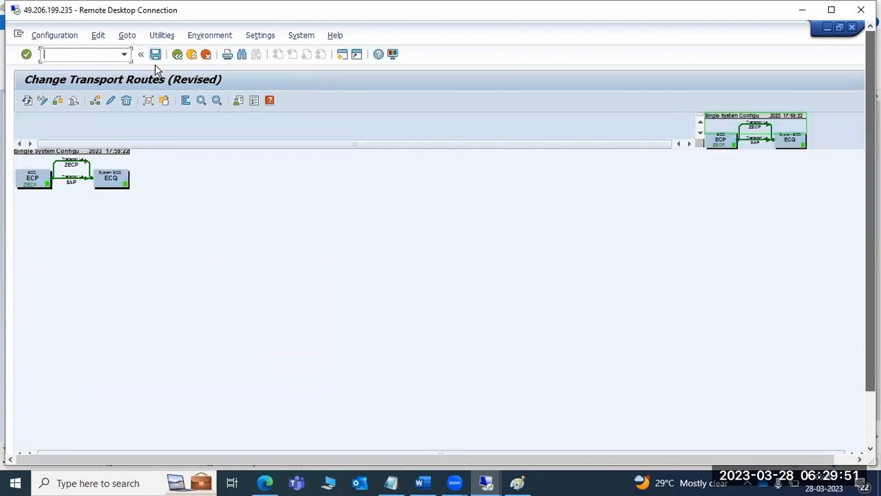
- Save, distribute and activate the new route configuration, then zoom in on the diagram
click(155, 55)
click(206, 381)
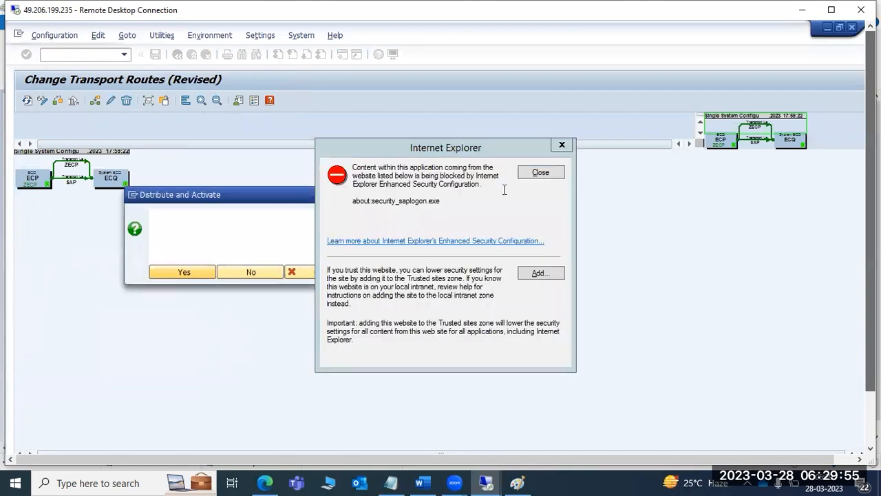
click(548, 171)
click(543, 169)
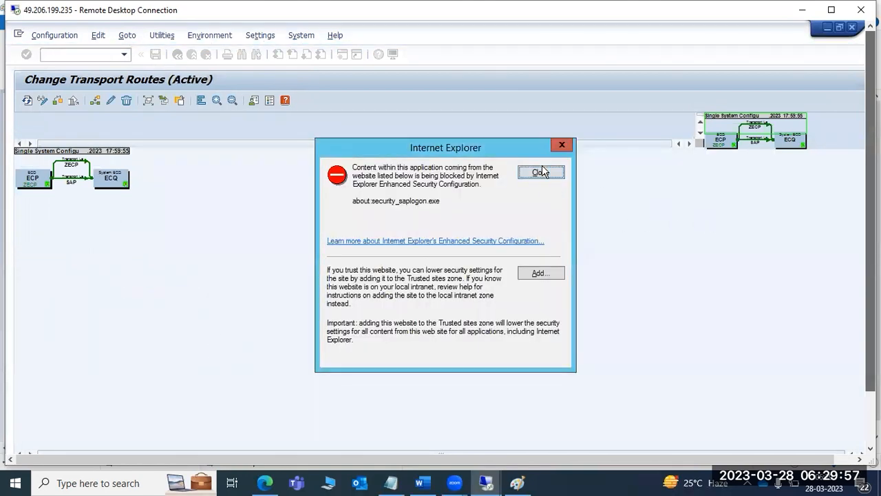
click(543, 170)
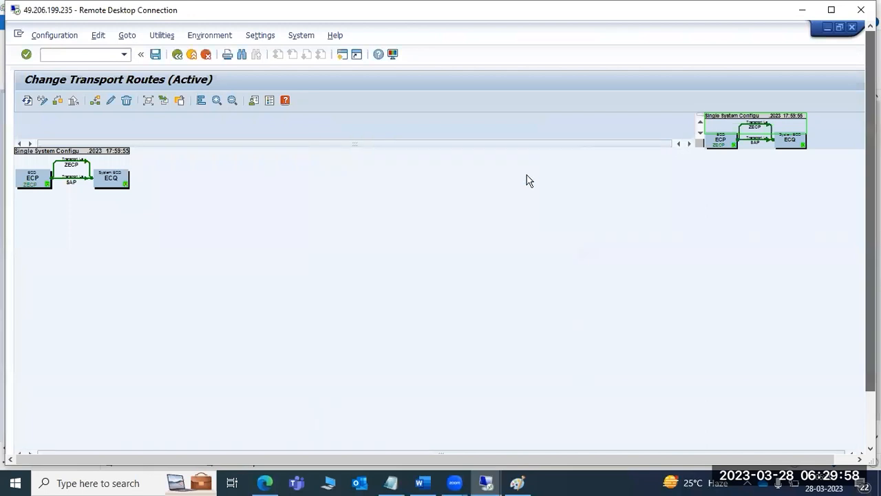
click(217, 100)
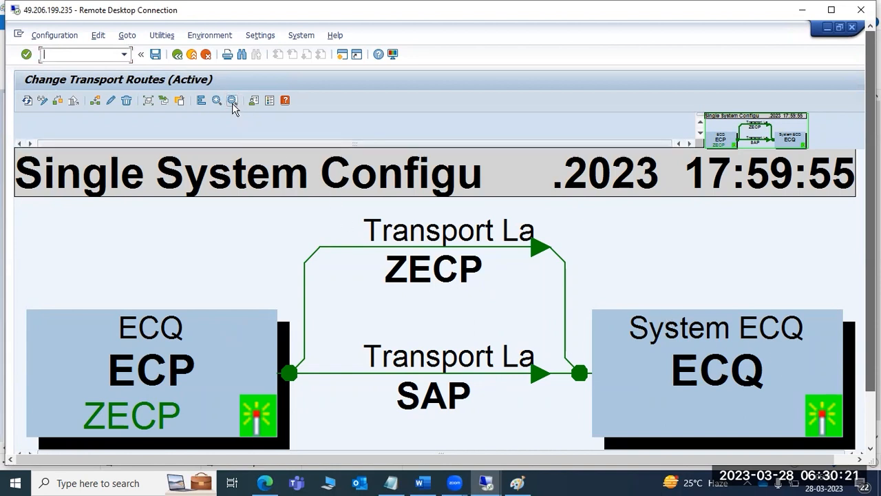
- Back out to SAP Easy Access, then close and log off the ECP and ECQ sessions
click(177, 56)
click(179, 62)
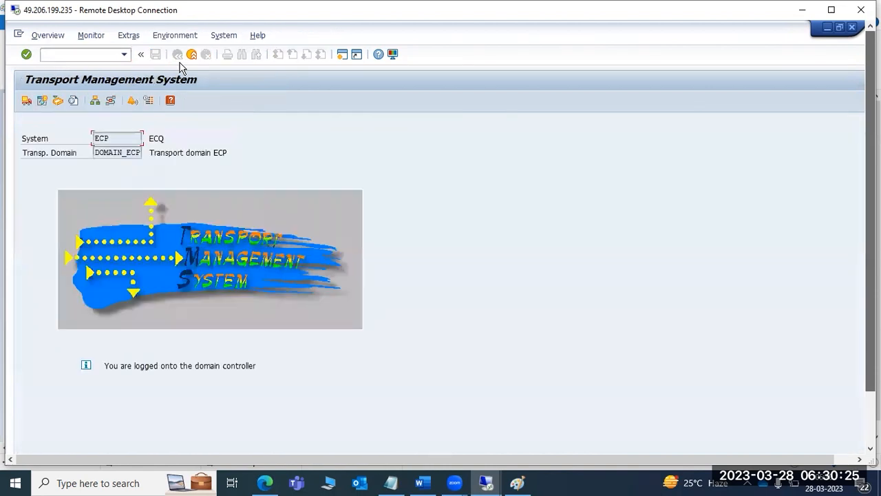
click(178, 55)
click(851, 28)
click(141, 253)
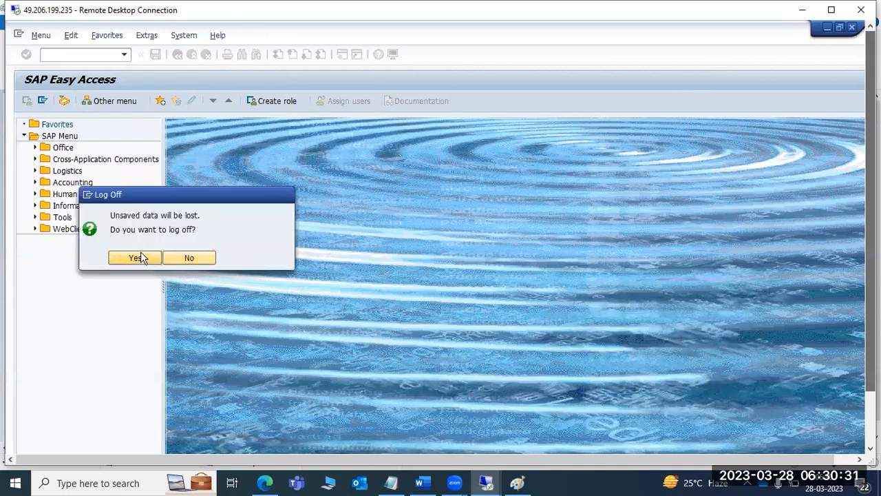
click(852, 27)
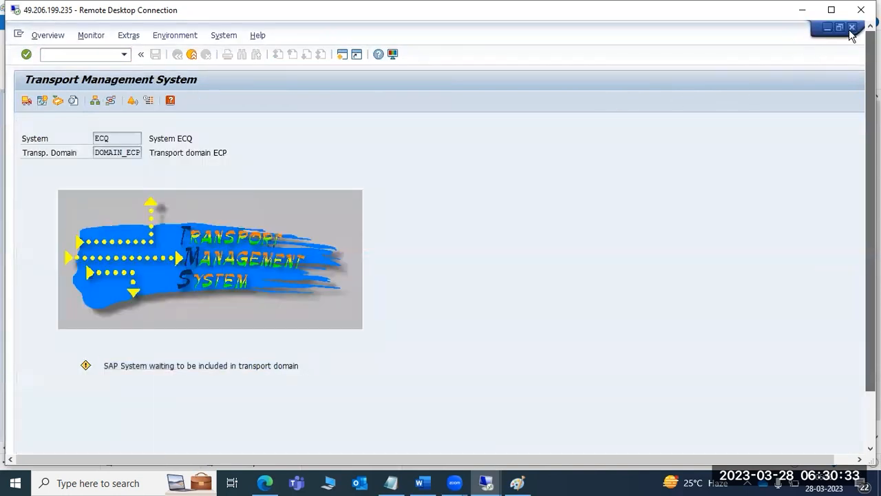
click(136, 258)
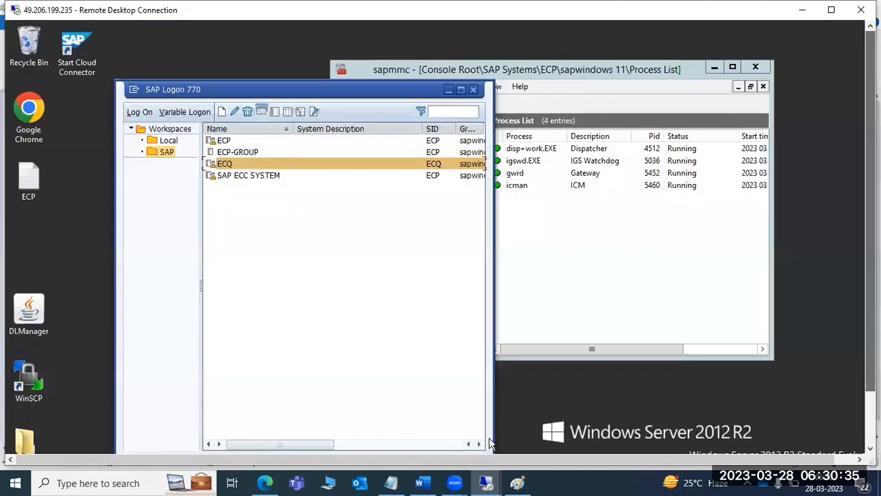
- In Paint, draw a straight line from the ECP box to the ECQ box
click(517, 483)
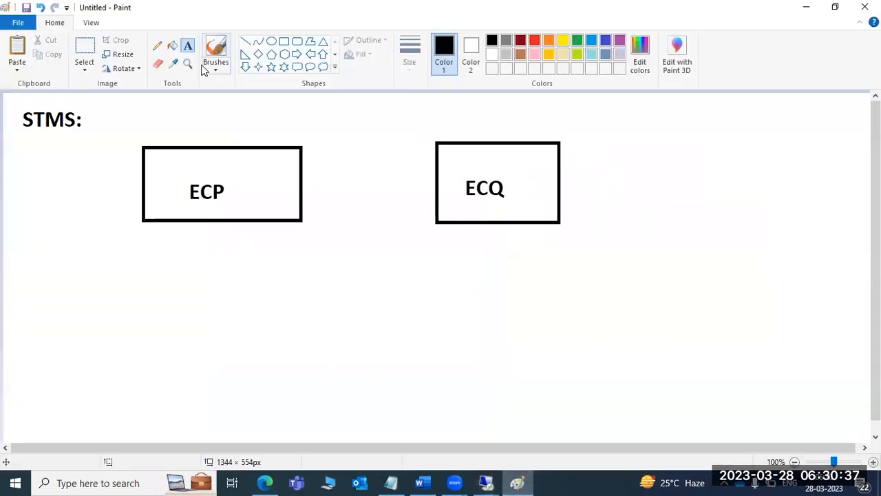
click(245, 42)
mouse_move(298, 183)
mouse_down()
mouse_move(441, 179)
mouse_move(426, 192)
mouse_up()
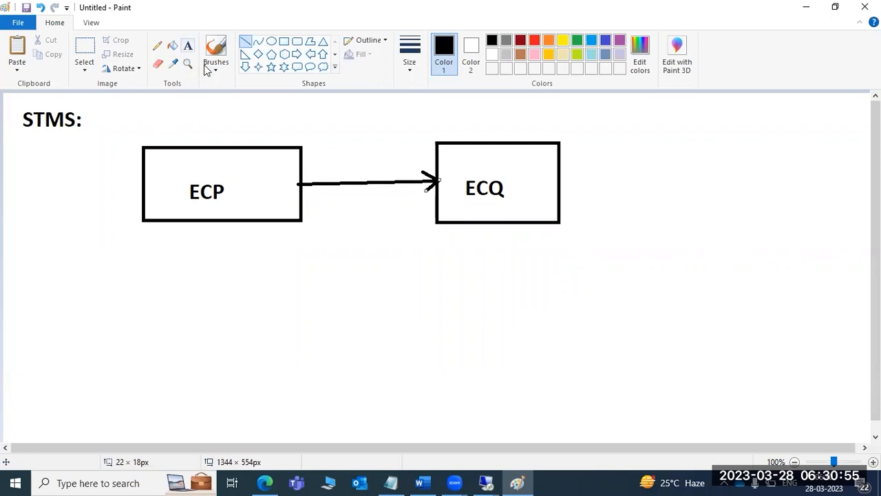
click(188, 45)
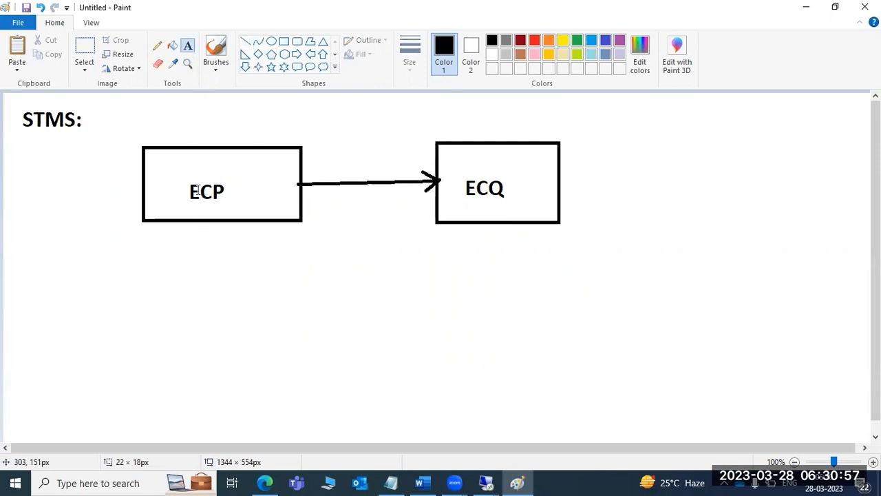
- Write 'TRANSPORT REQUEST' and 'TR : SIDK9NNNNN' below ECP, colouring SIDK9NNNNN red
drag(36, 231, 325, 293)
text(TRA)
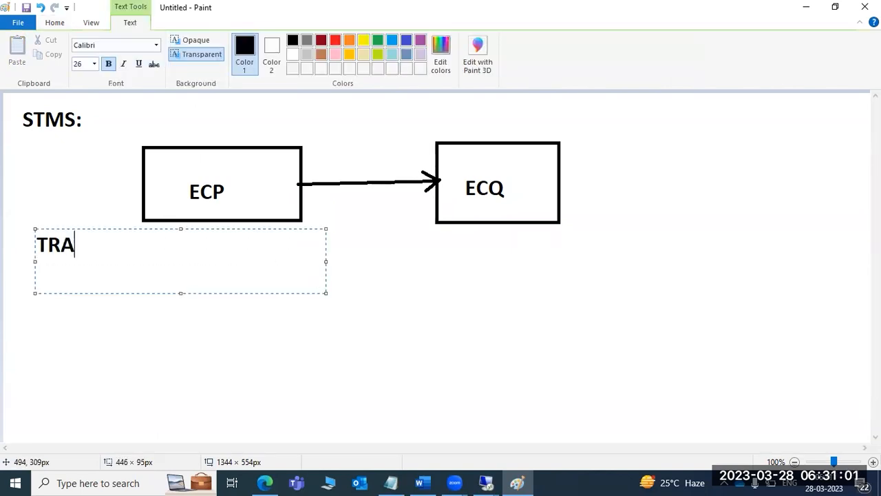
text(NSPOR)
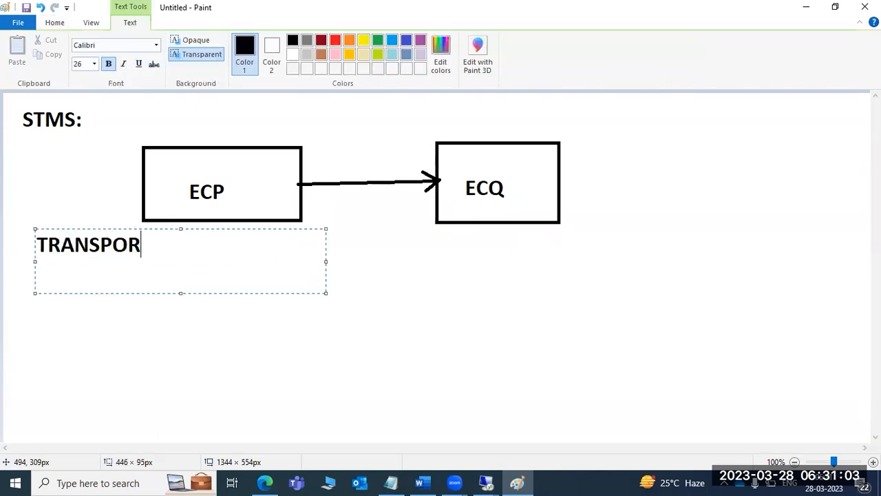
text(T REQUEST)
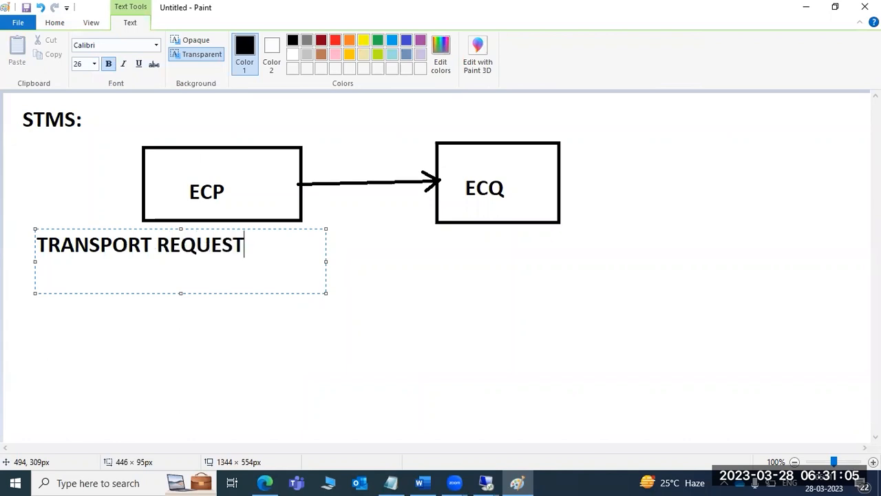
key(Return)
text(TR)
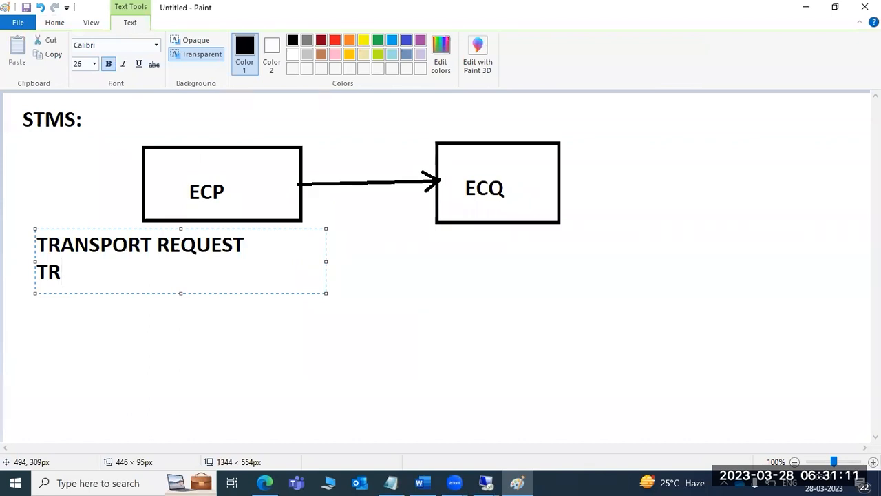
text( :)
text(SID)
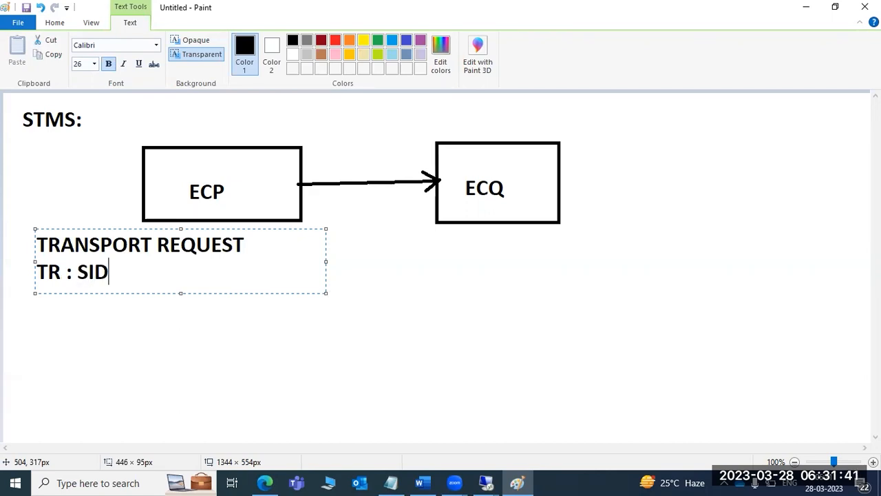
text(K9NNNNN)
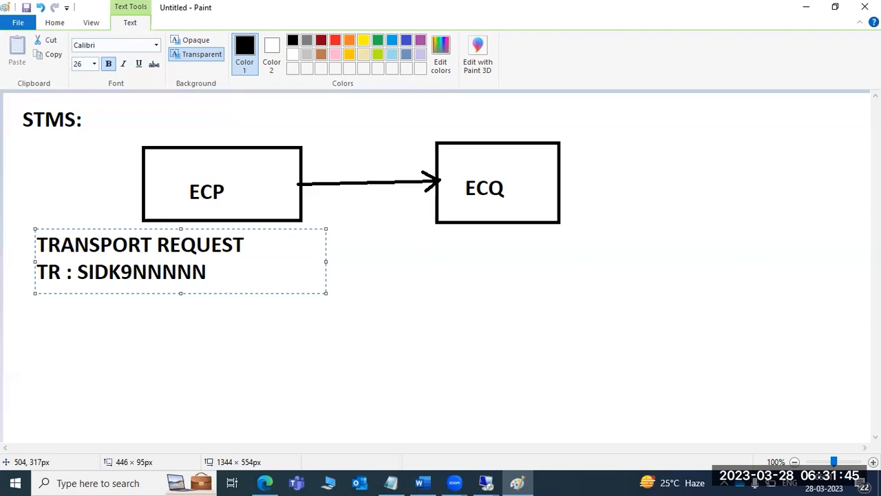
mouse_move(76, 274)
mouse_down()
mouse_move(162, 274)
mouse_move(243, 249)
mouse_move(216, 274)
mouse_up()
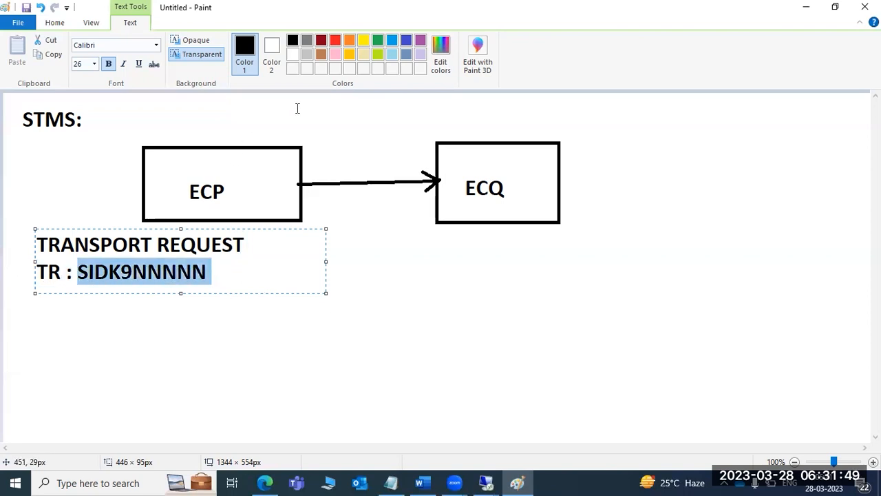
click(335, 41)
- Add a text list of SE01, SE09 and SE10 on separate lines below the request label
click(178, 343)
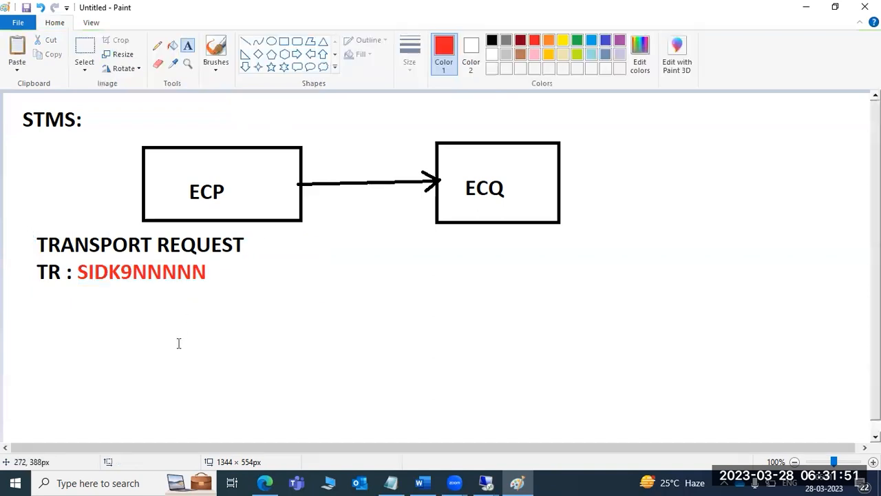
drag(26, 293, 245, 434)
text(SE01)
key(Return)
text(SE09)
key(Return)
text(SE10)
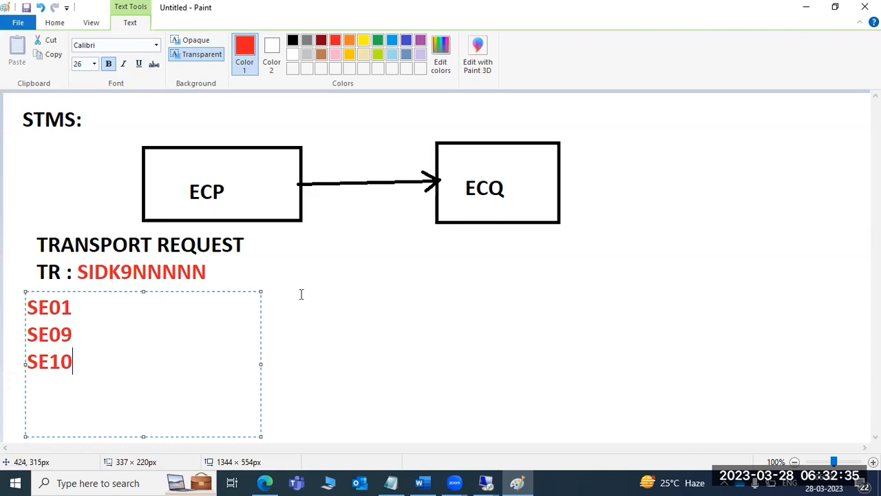
click(429, 359)
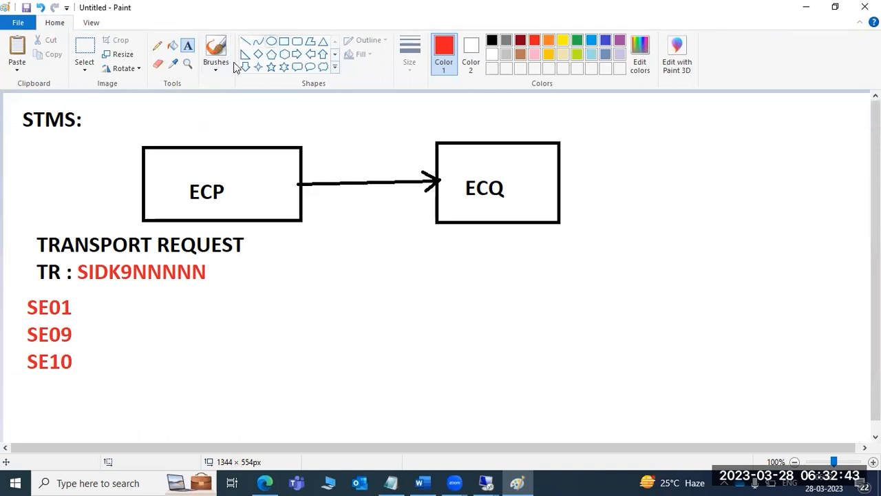
- Draw a red oval below the arrow and type '/usr/sap/t' inside it
click(271, 41)
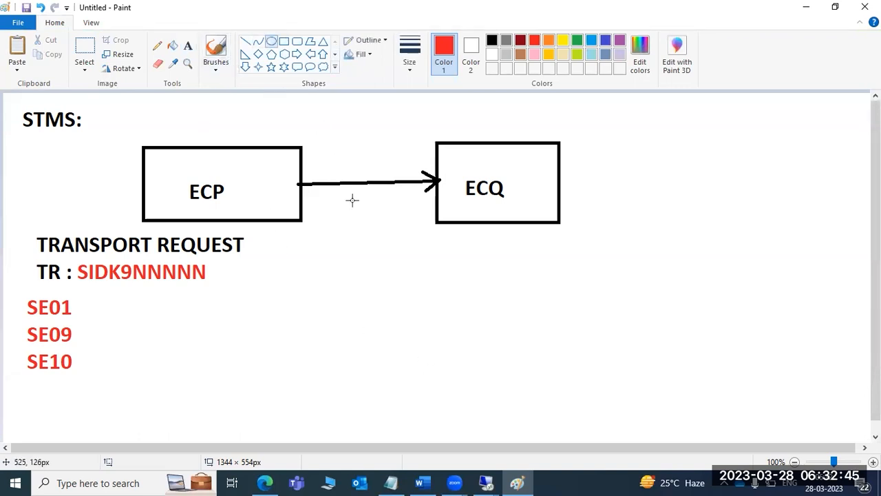
drag(298, 271, 508, 443)
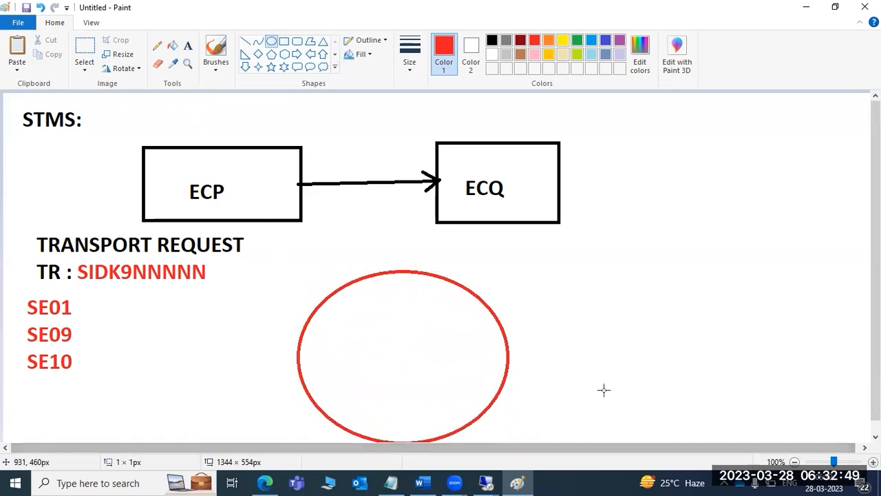
click(188, 46)
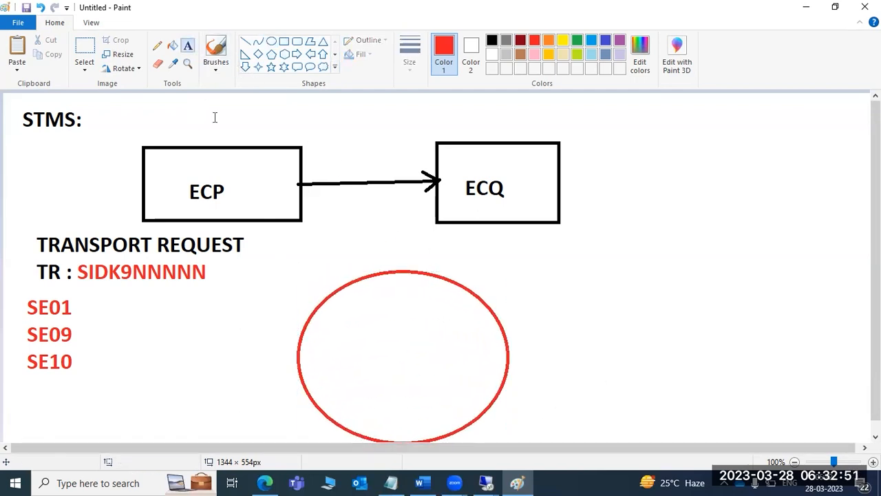
click(326, 316)
text(/usr/sap)
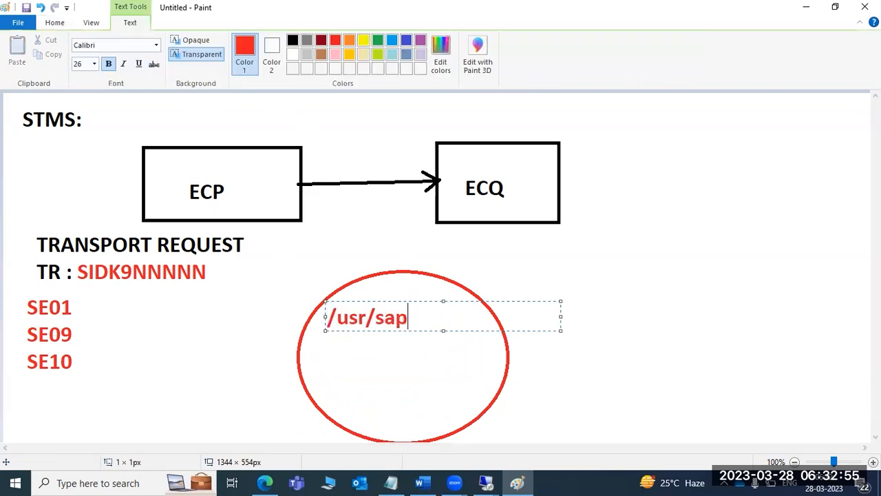
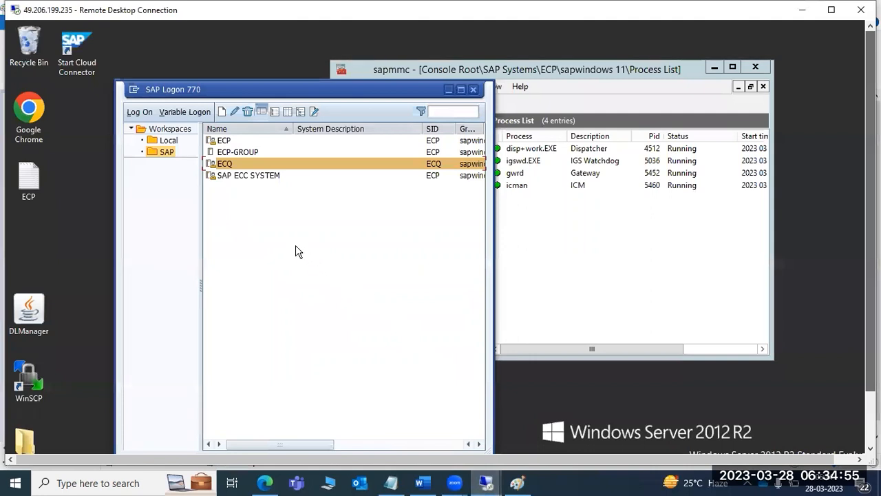
- Log on to the ECP system in client 100 with the user name and password
click(222, 143)
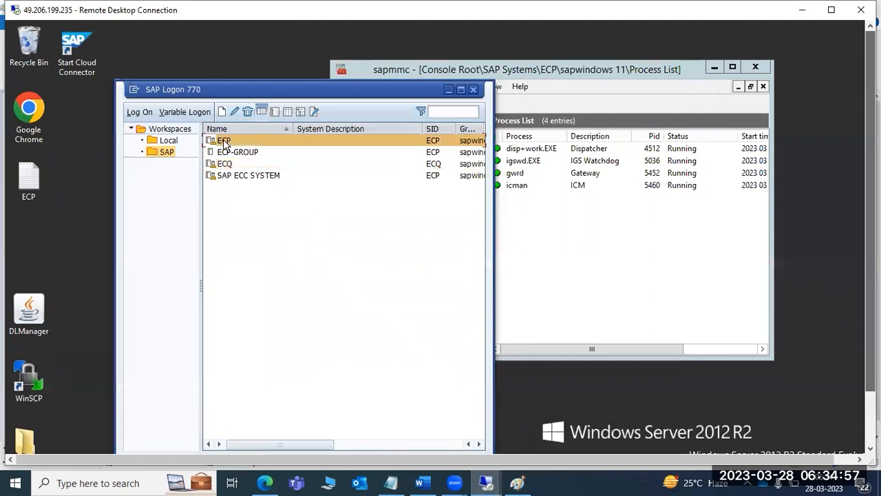
double_click(229, 144)
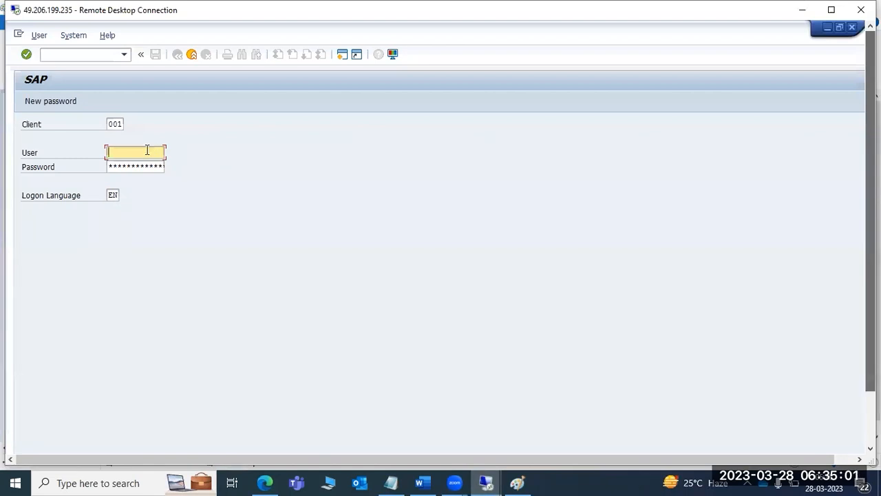
key(shift+Tab)
text(100)
key(Tab)
text(basis)
key(Tab)
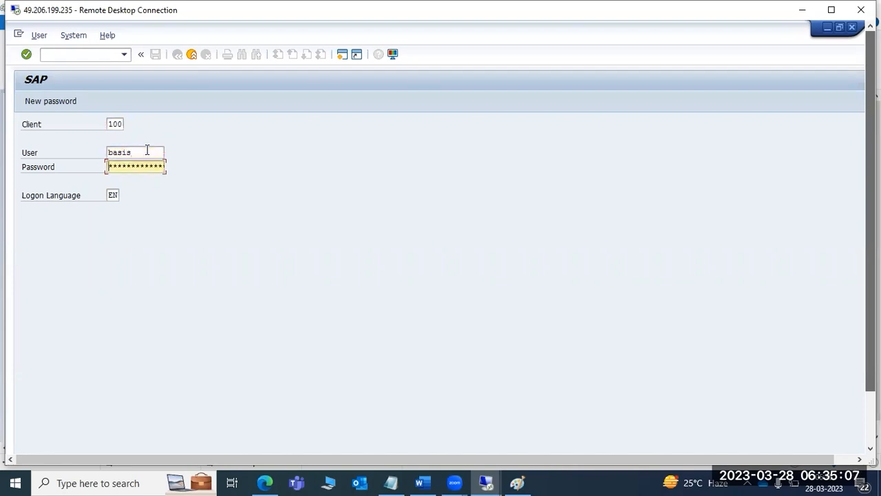
text(*****)
key(Return)
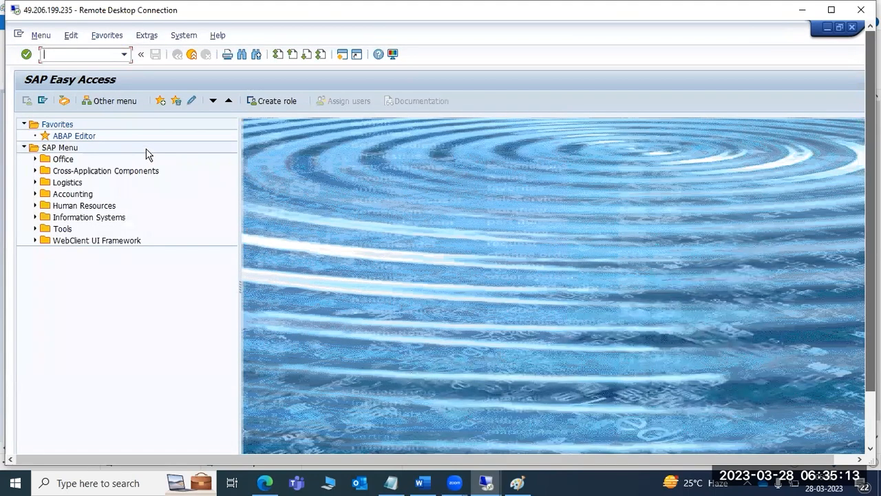
- Run SE01 and open the Create Request dialog in the Transport Organizer, then return to Paint
text(se01)
key(Return)
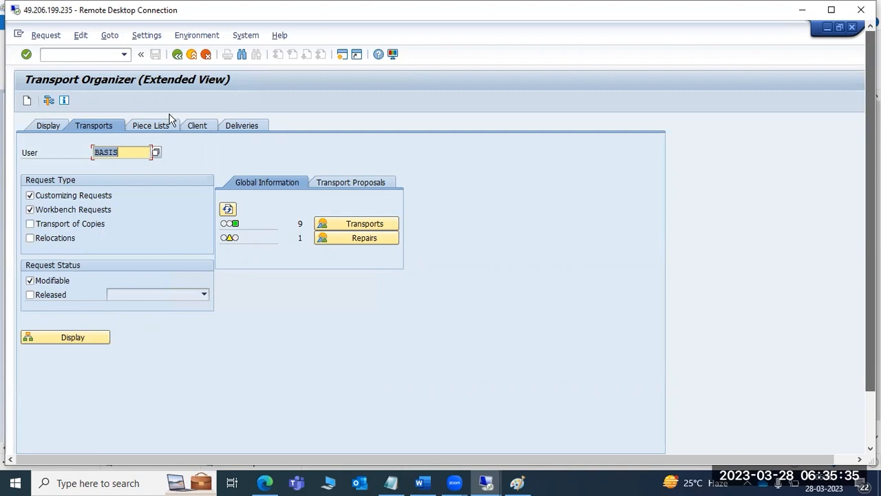
click(28, 100)
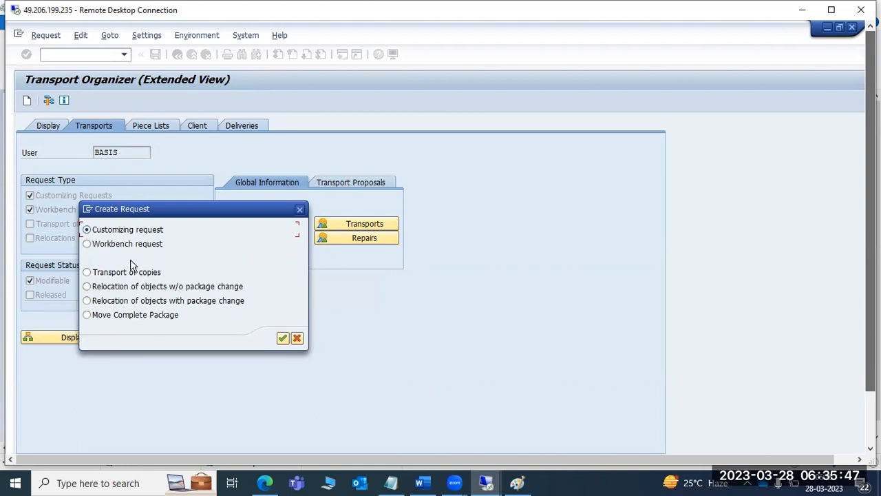
click(518, 482)
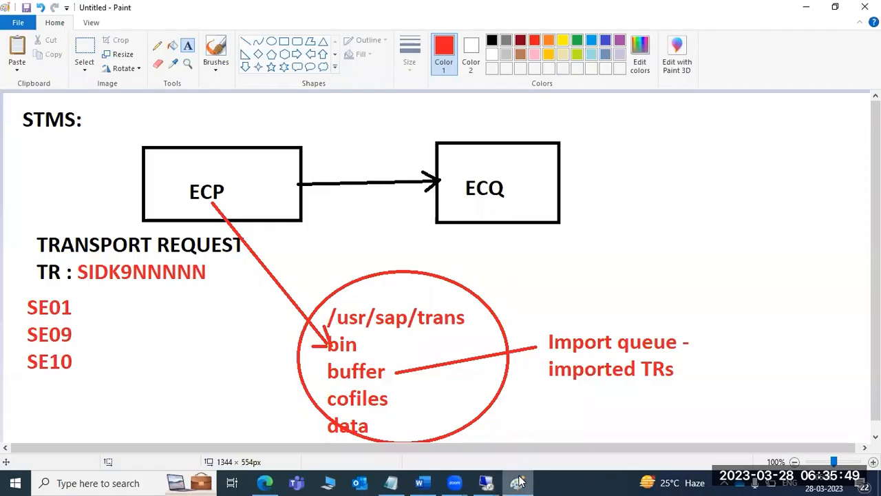
- Launch a new blank Paint window and draw a large text box on its canvas
mouse_move(632, 119)
mouse_down()
mouse_move(735, 247)
mouse_move(792, 296)
mouse_move(689, 135)
mouse_up()
click(112, 483)
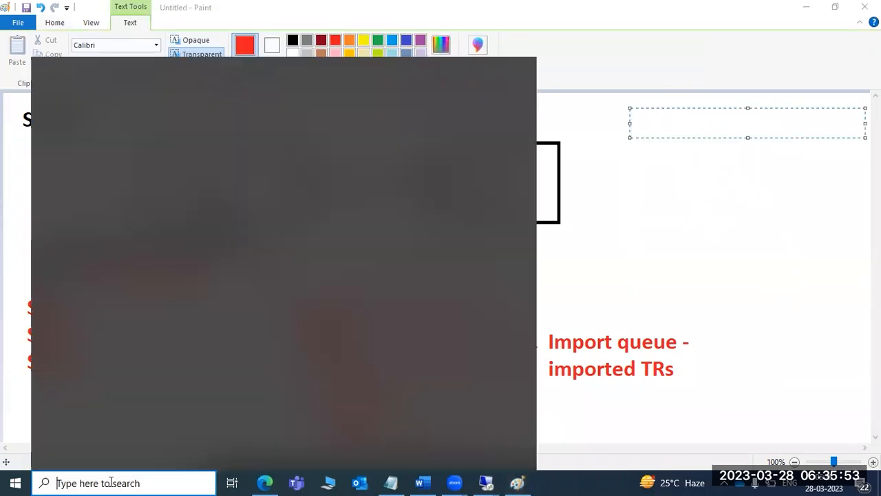
click(87, 298)
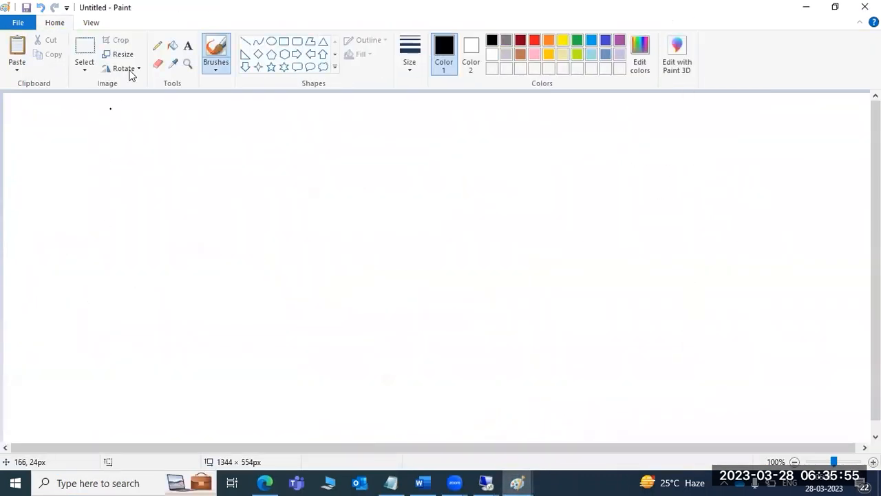
drag(37, 101, 543, 433)
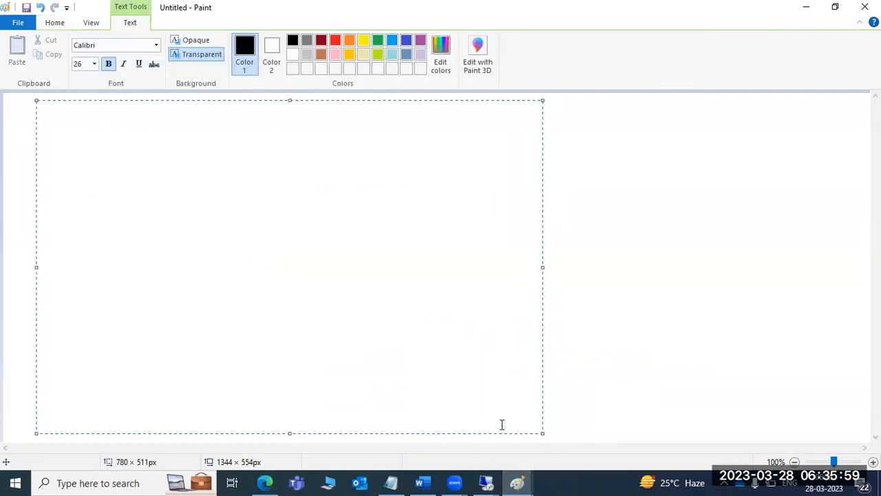
- Type 'TYpes of TR:' with 1)Customization request, 2)Workbench request, 3)TRansport of copies, 4)relocation
text(TYpes)
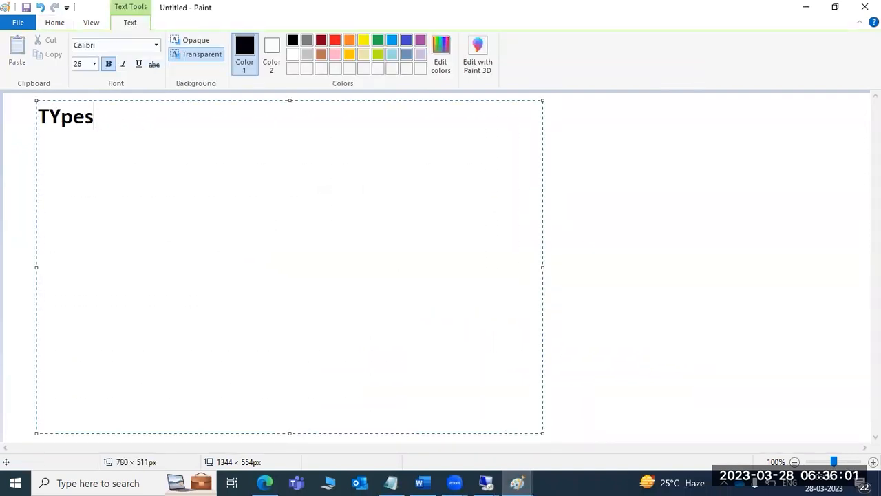
text( of TR:)
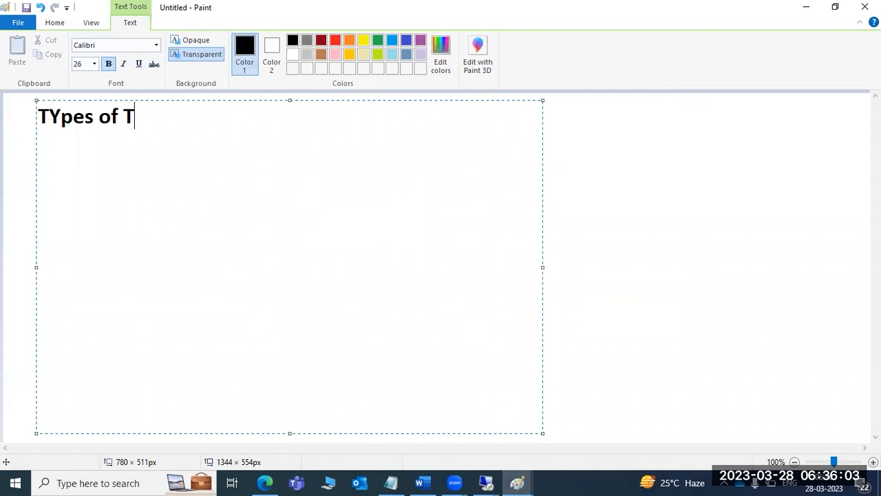
key(Return)
key(Return)
text(1)Customi)
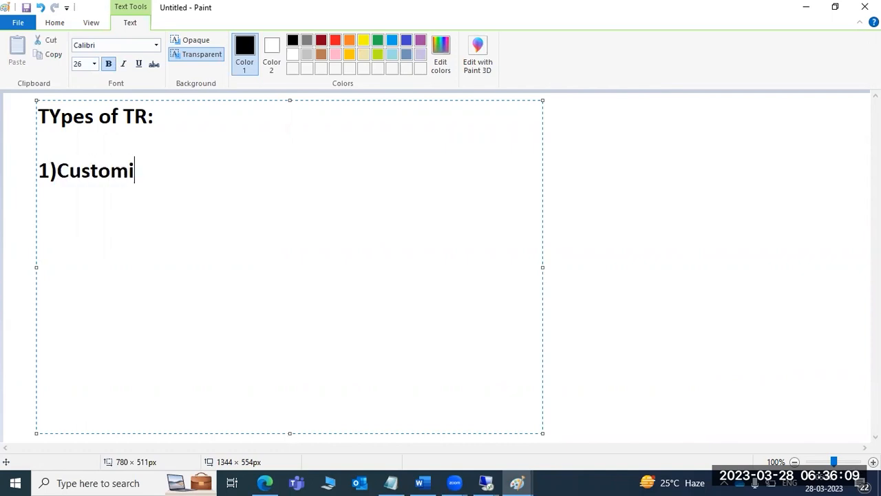
text(zation request)
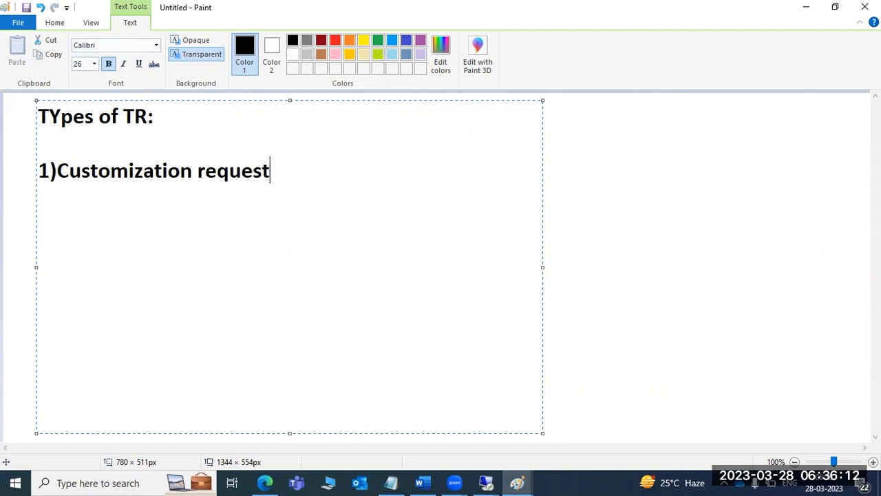
key(Return)
text(2)Work)
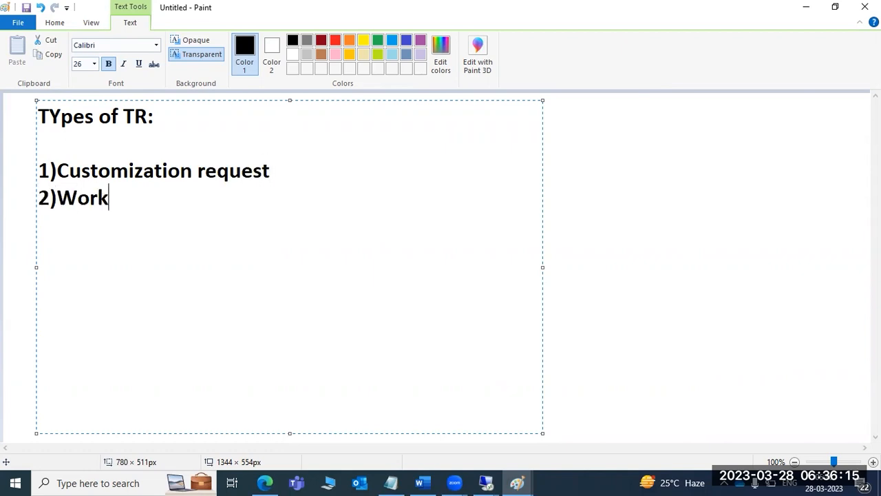
text(bench )
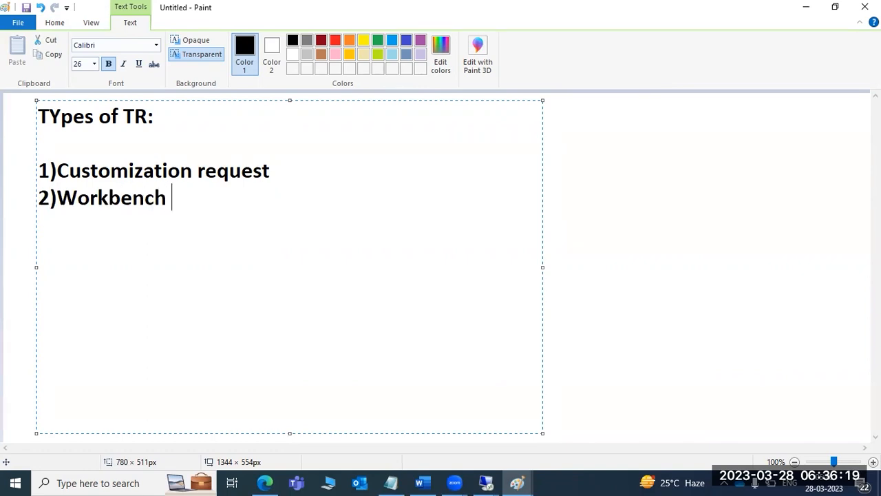
text(request)
key(Return)
text(3)TRansport of copies)
key(Return)
text(4))
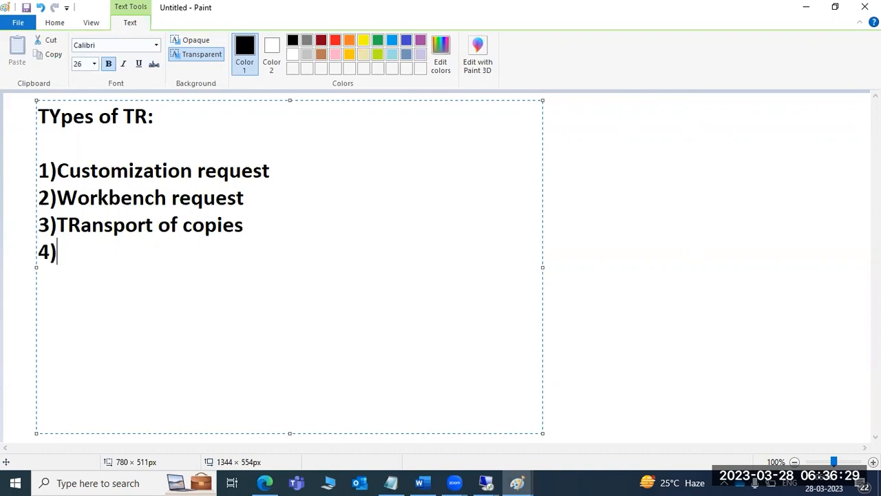
text(reloca)
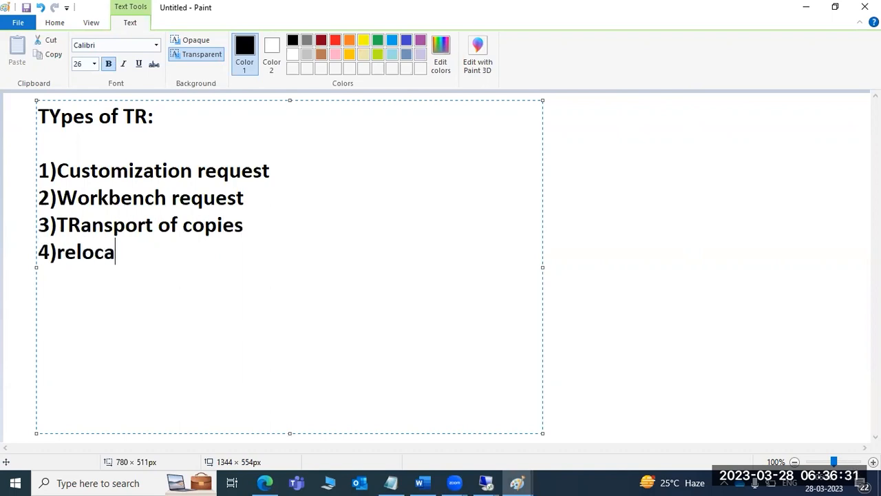
text(tion)
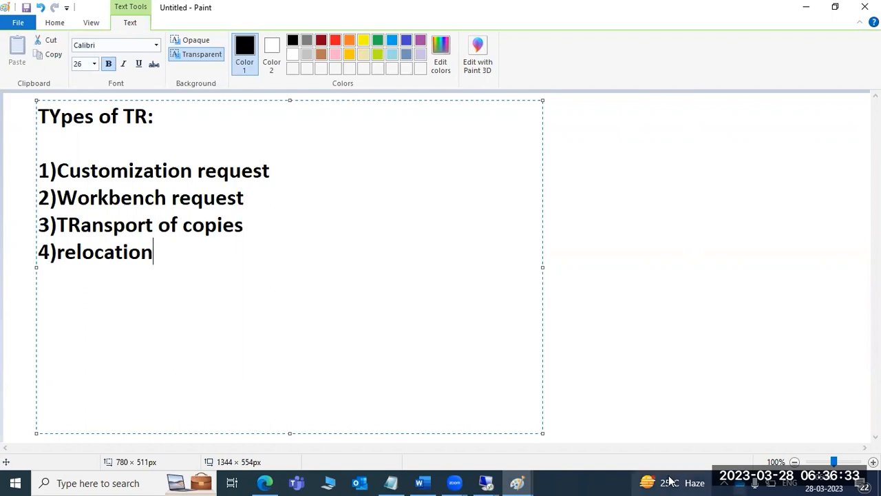
click(486, 483)
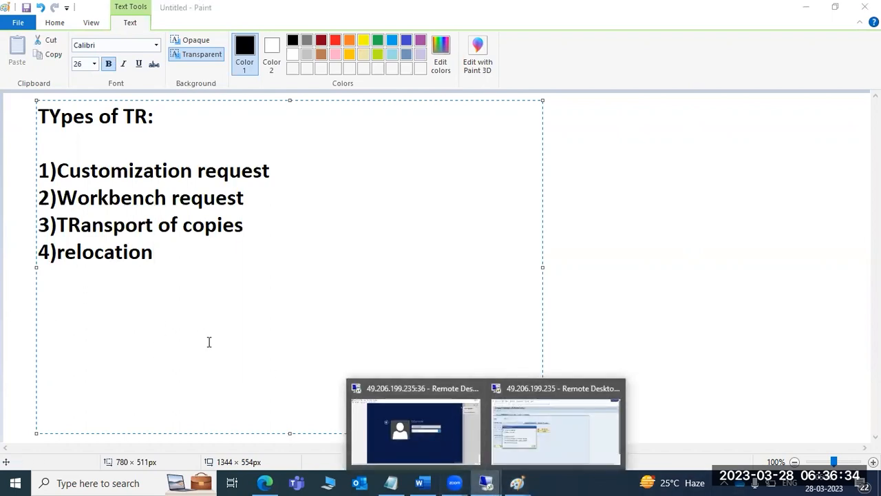
- In the SAP Create Request dialog, try the Workbench, Transport of copies, relocation and Customizing request types
click(515, 436)
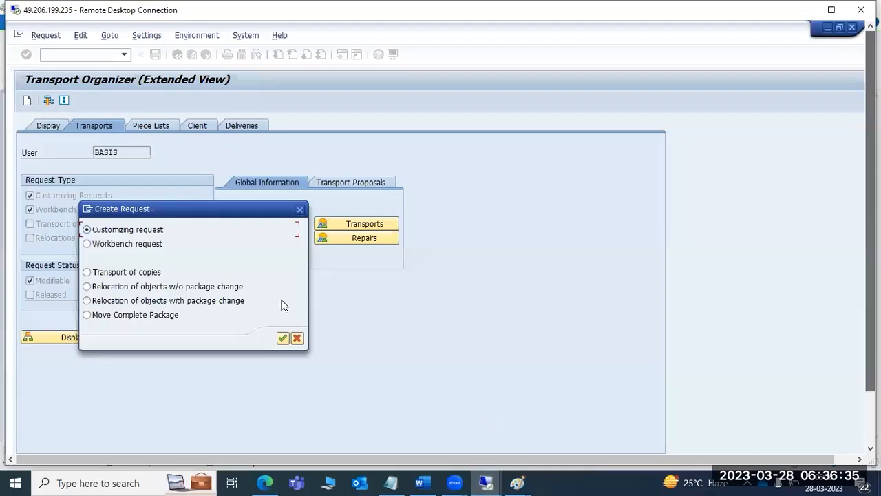
click(139, 245)
click(146, 274)
click(139, 288)
click(127, 274)
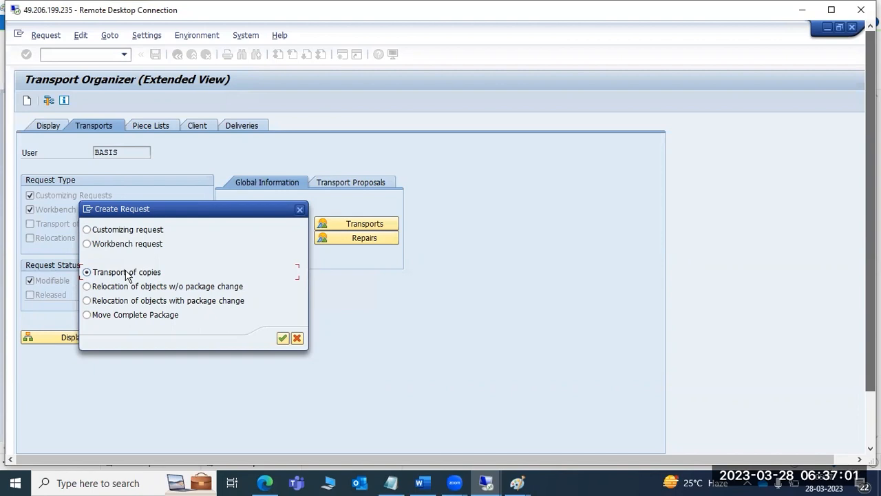
click(112, 230)
click(115, 245)
click(117, 232)
click(120, 241)
drag(871, 324, 871, 352)
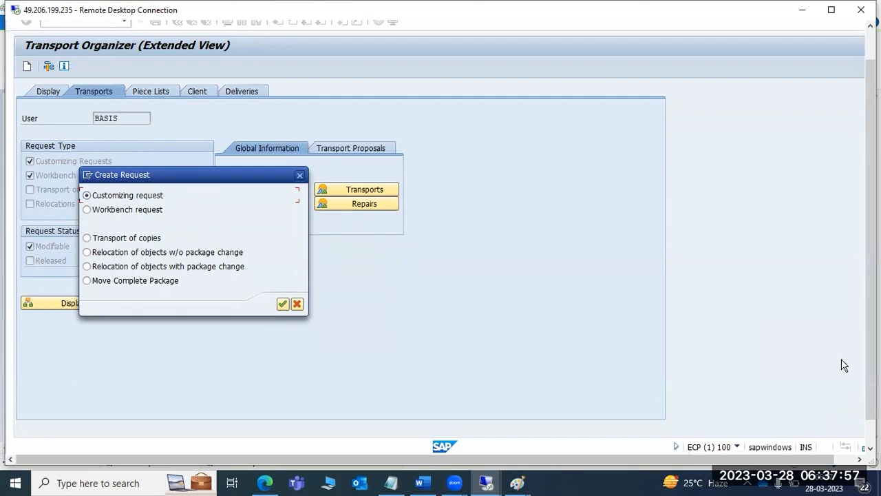
drag(871, 385, 871, 415)
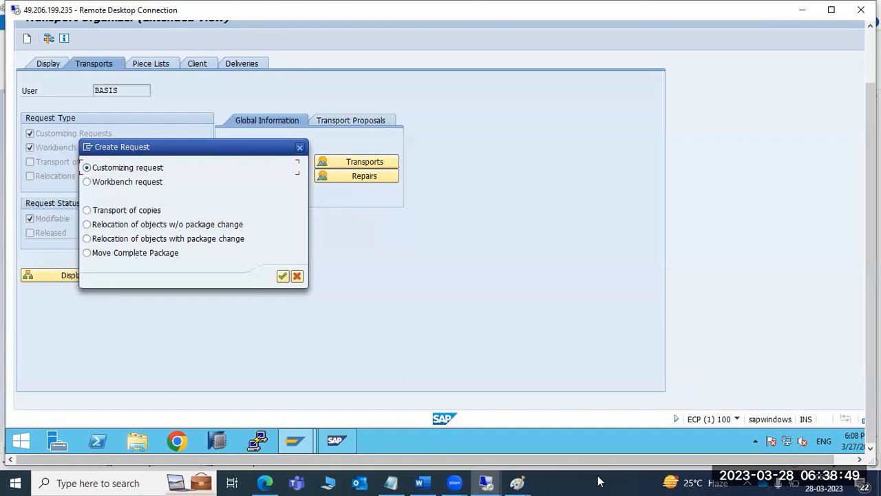
- On the transport diagram, write 100 in red above the ECP box and inside the ECQ box
mouse_move(518, 482)
click(485, 428)
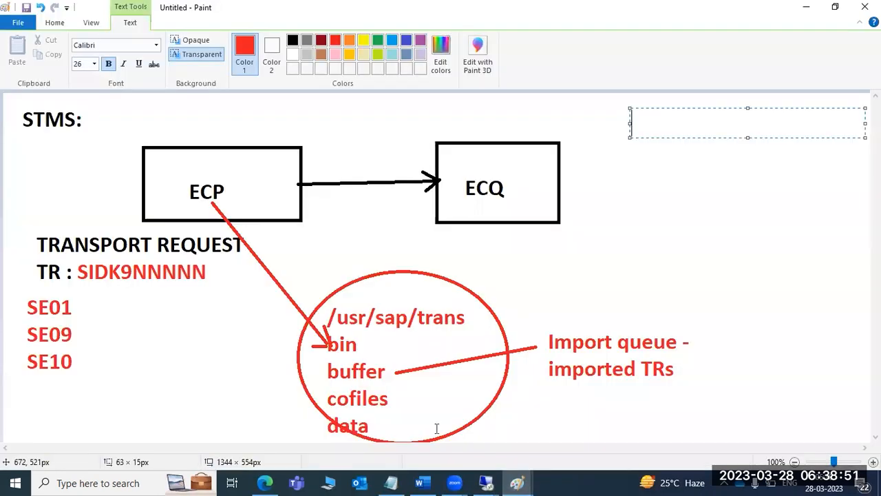
click(188, 165)
click(188, 166)
text(100)
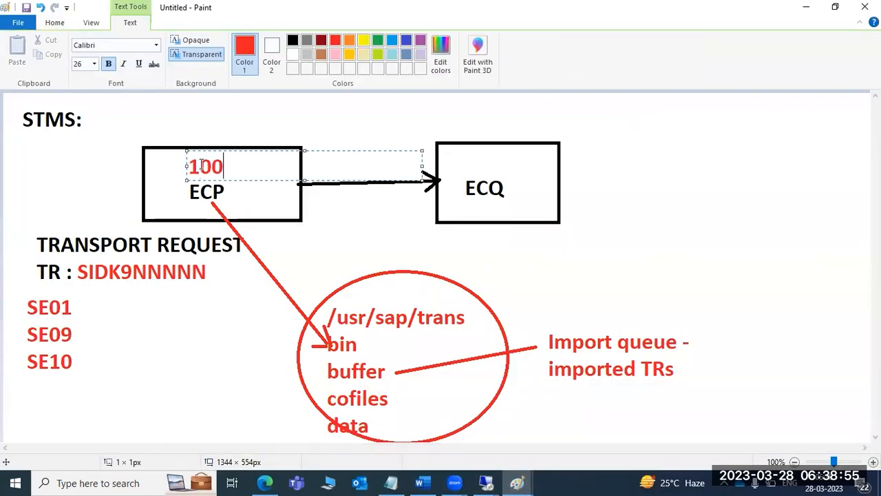
click(474, 163)
click(474, 163)
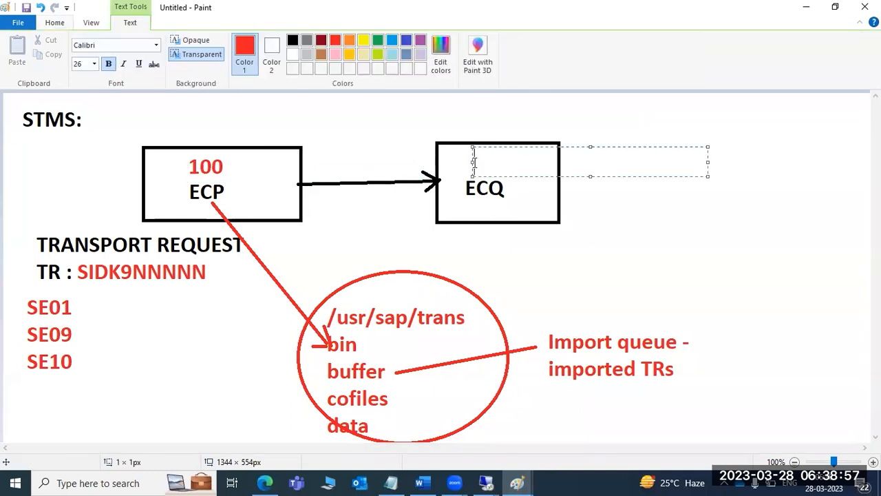
text(100)
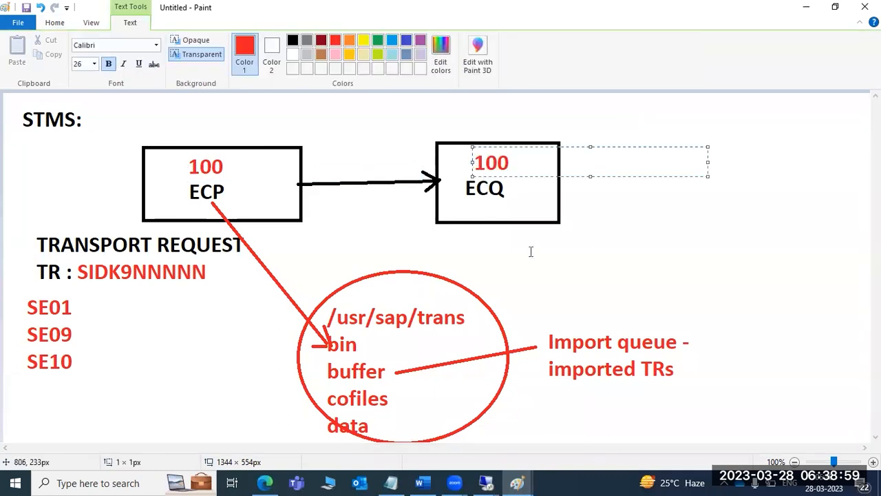
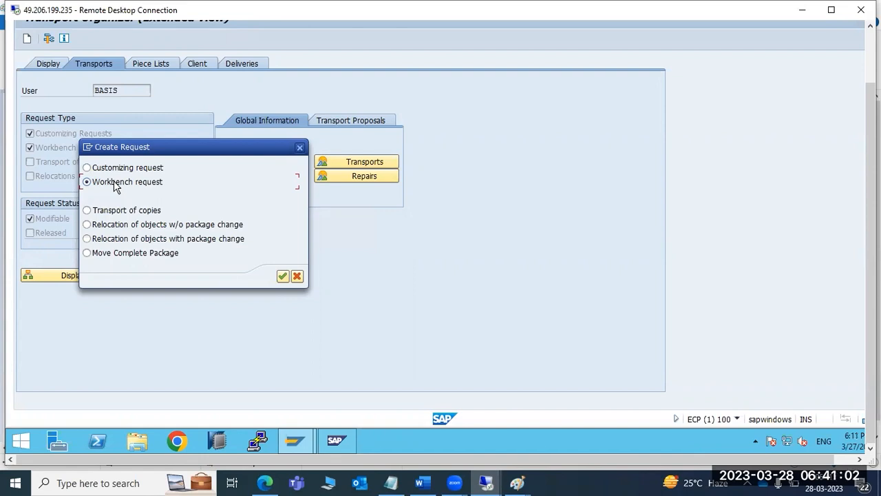
- Compare the Customizing, Workbench and Transport of copies types, then confirm Workbench request
click(571, 137)
click(102, 169)
click(116, 186)
click(107, 168)
click(110, 183)
click(114, 214)
click(92, 177)
click(283, 277)
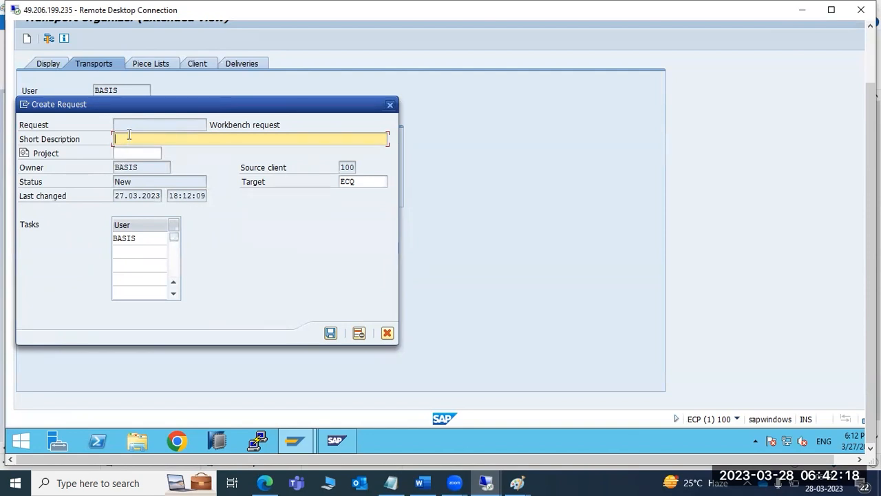
- Describe the request as 'EXAMPLE USEr MOVEMENT to ECQ', tick target ECQ and save it
text(AMPLE USEr )
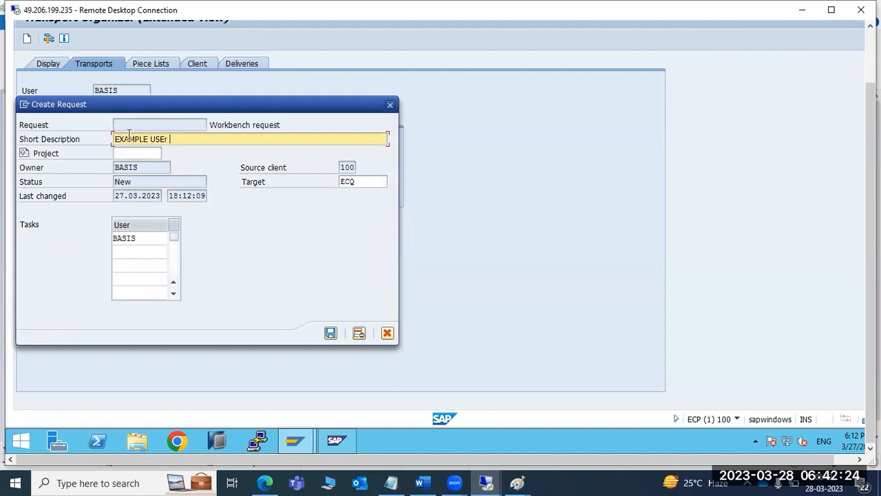
text(MOVEMENT to ECQ)
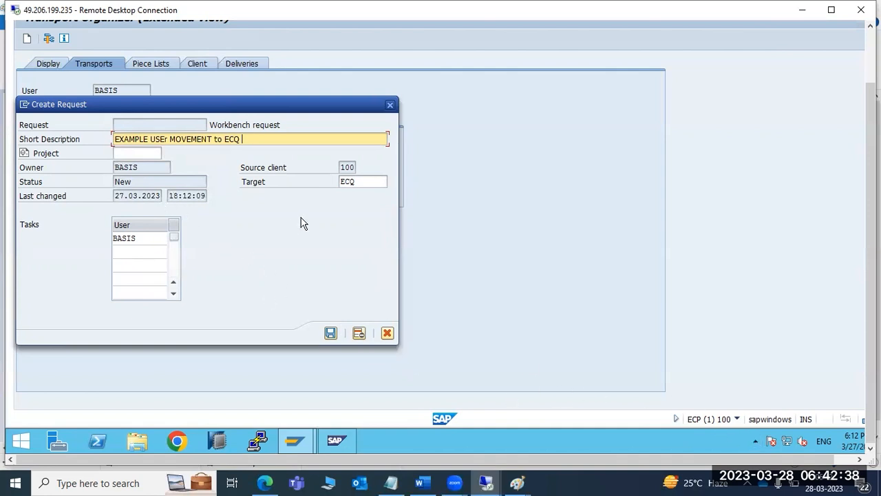
click(129, 151)
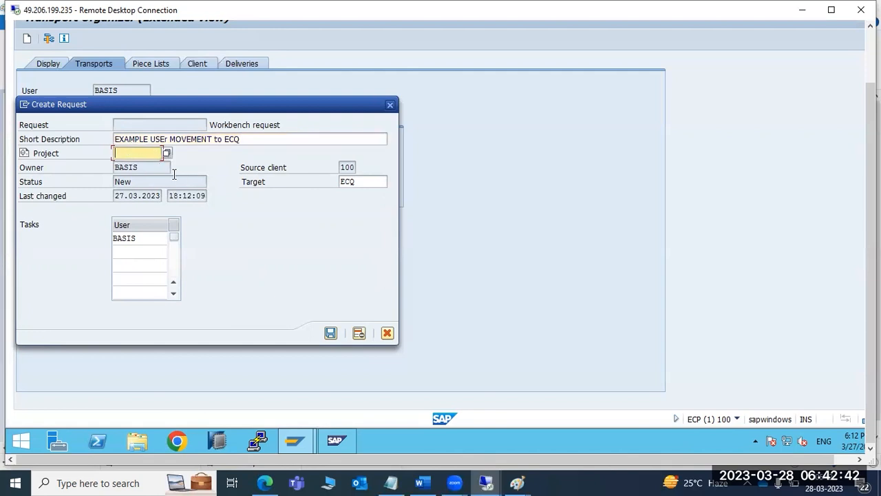
click(355, 183)
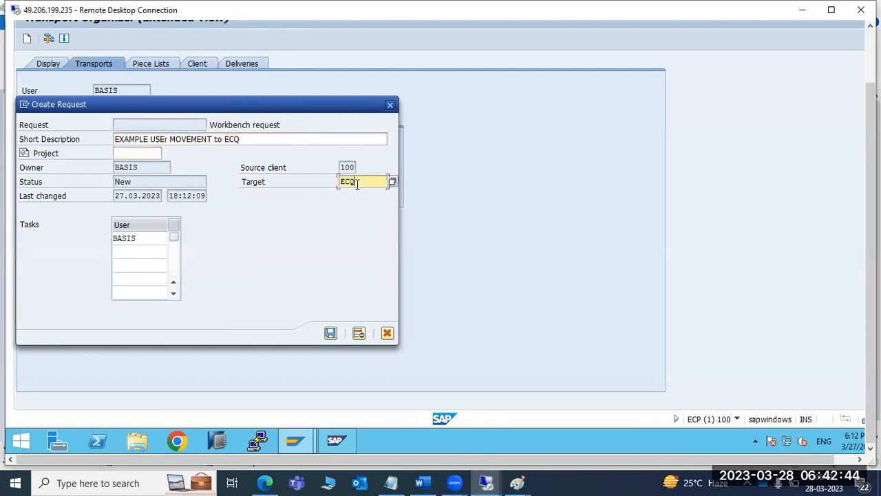
click(330, 333)
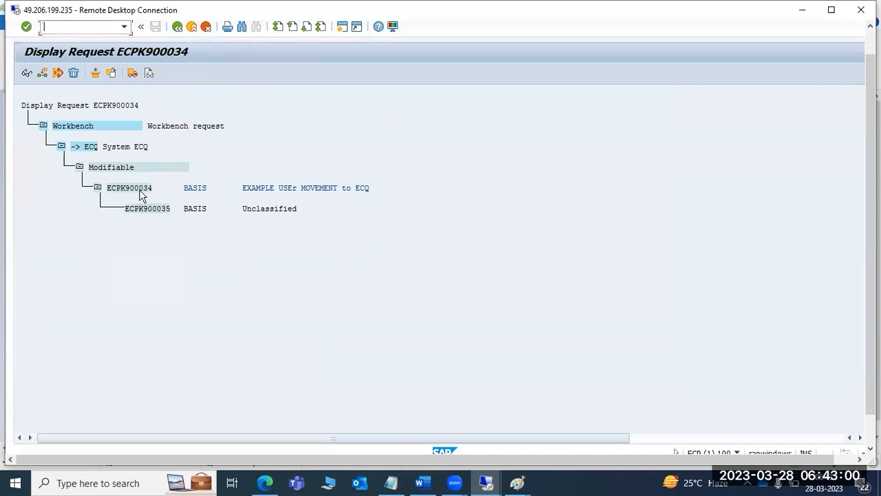
- Open request ECPK900034 from the request tree and switch it to change mode
click(141, 191)
click(152, 210)
double_click(134, 190)
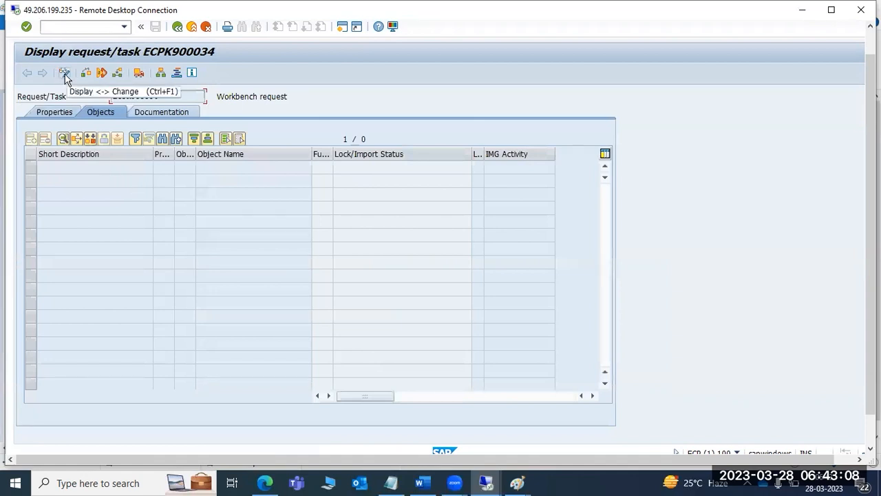
click(64, 73)
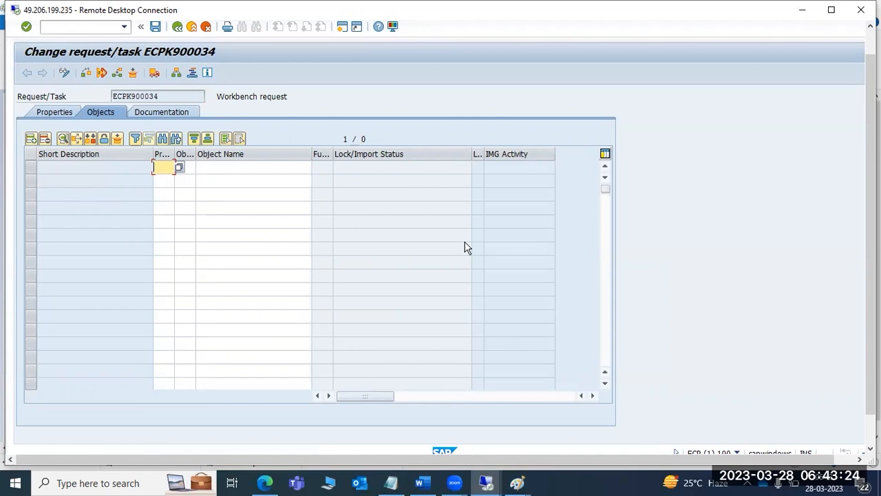
click(502, 477)
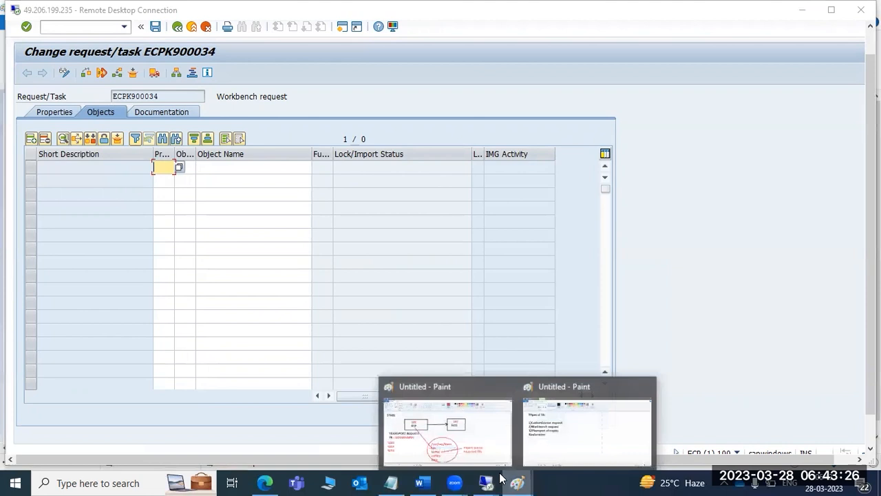
click(453, 417)
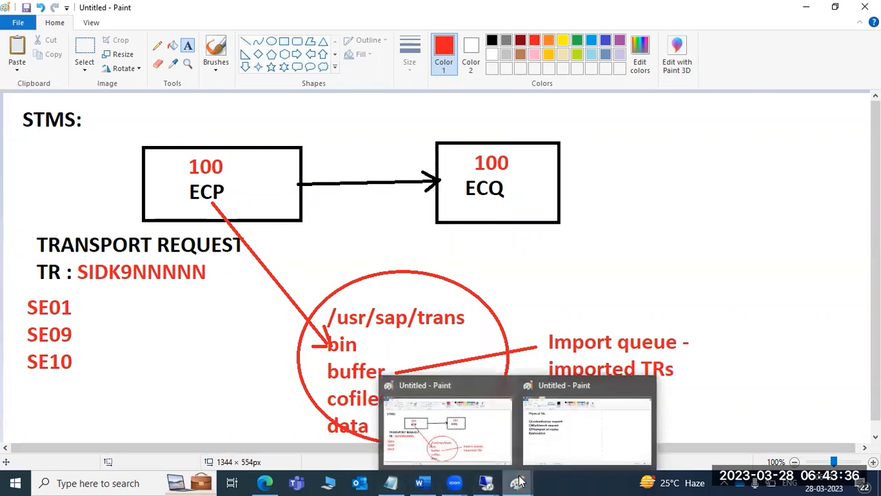
mouse_move(487, 482)
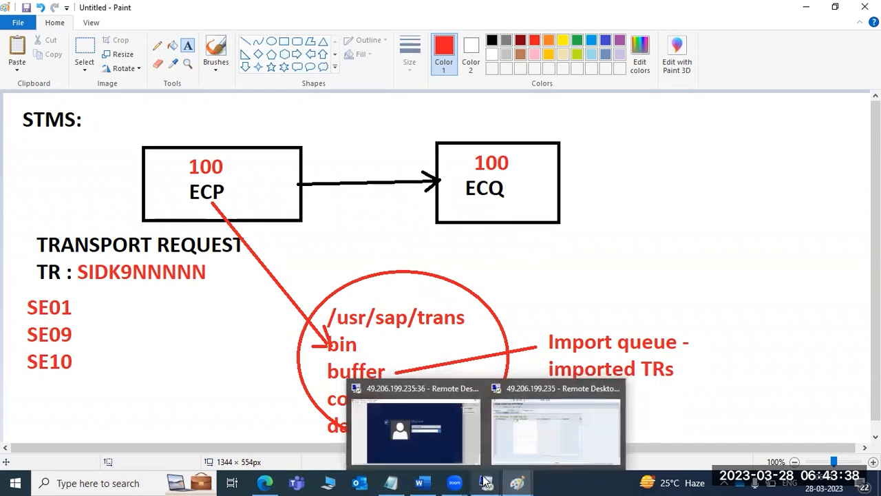
click(533, 419)
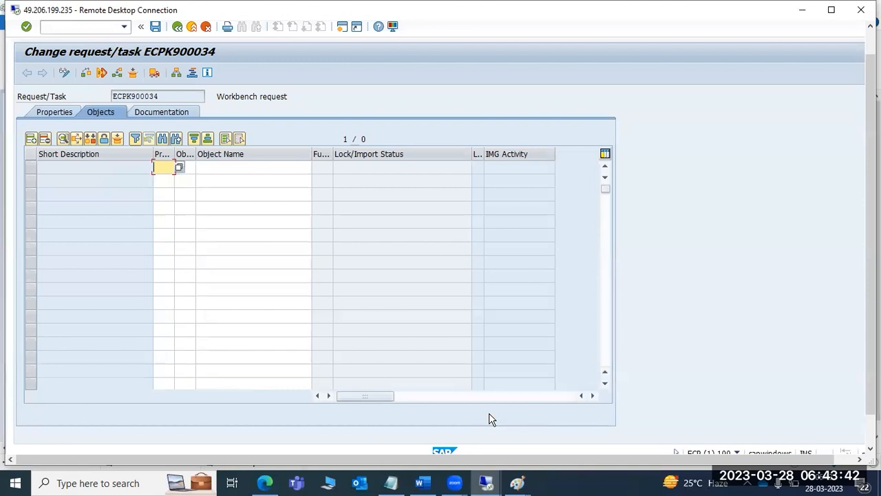
mouse_move(517, 482)
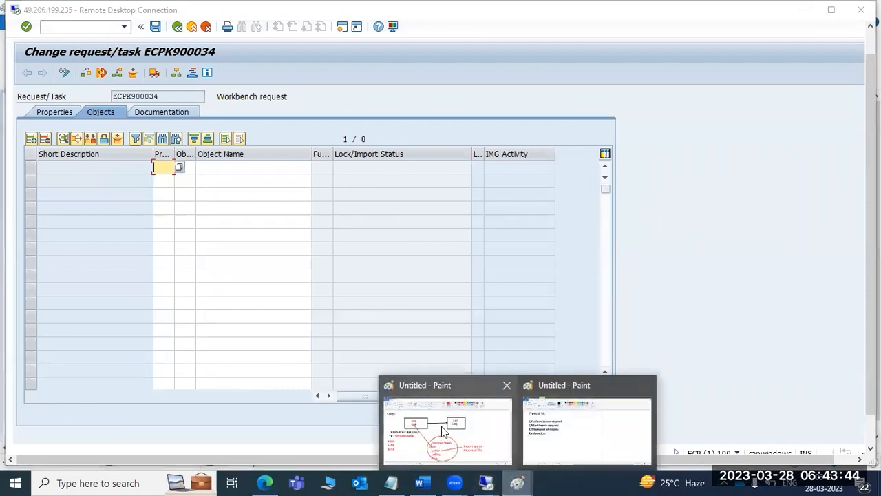
click(441, 426)
drag(78, 268, 204, 272)
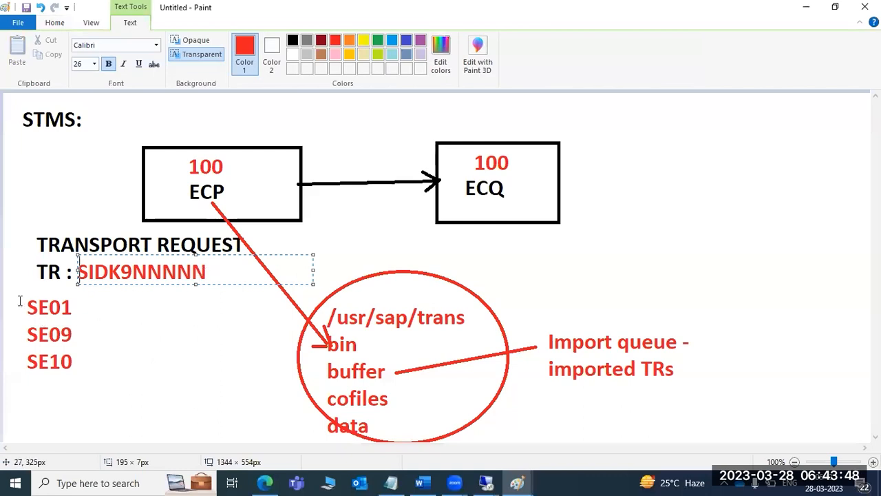
drag(23, 299, 80, 367)
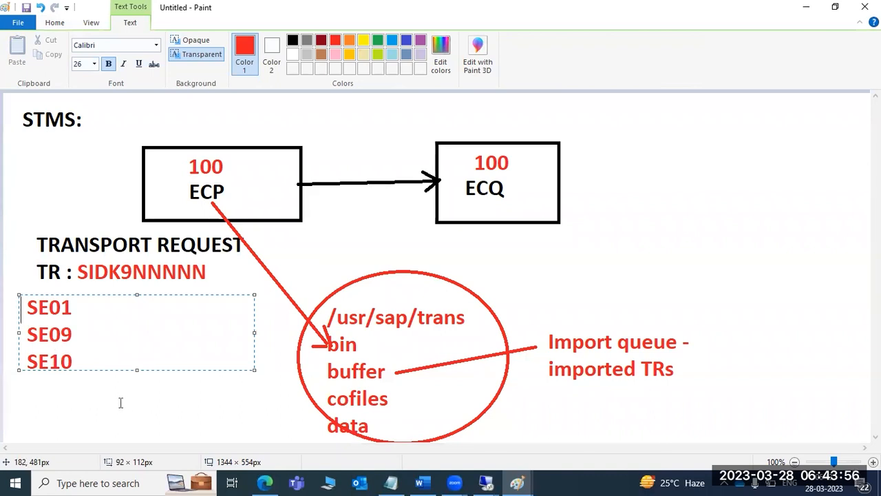
click(486, 482)
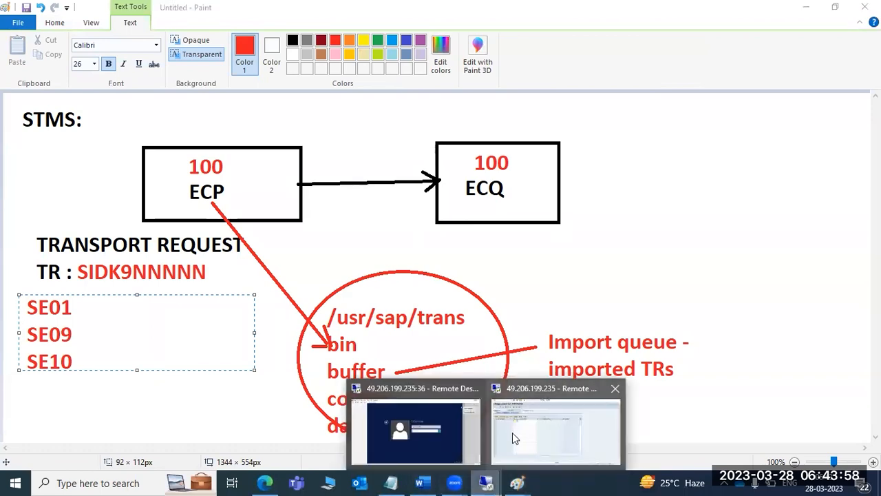
click(512, 433)
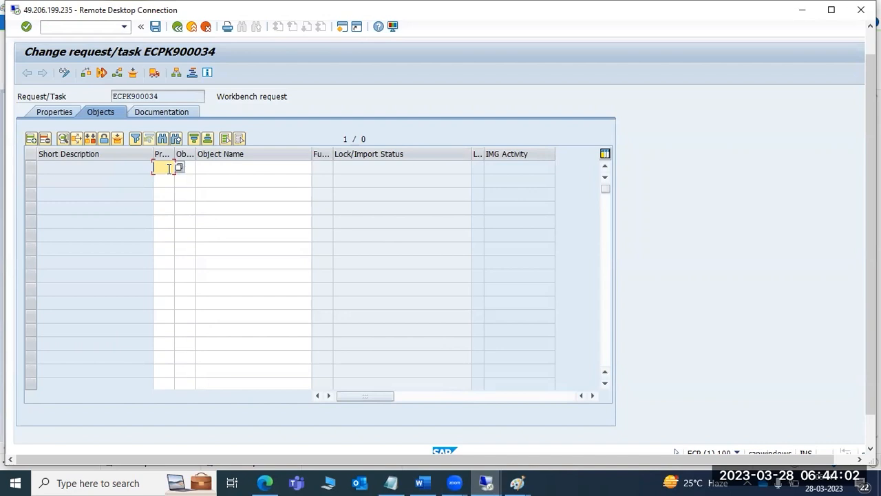
- Log on to the ECQ system in client 001 with the DDIC user from SAP Logon
text(R3)
key(BackSpace)
drag(871, 271, 870, 305)
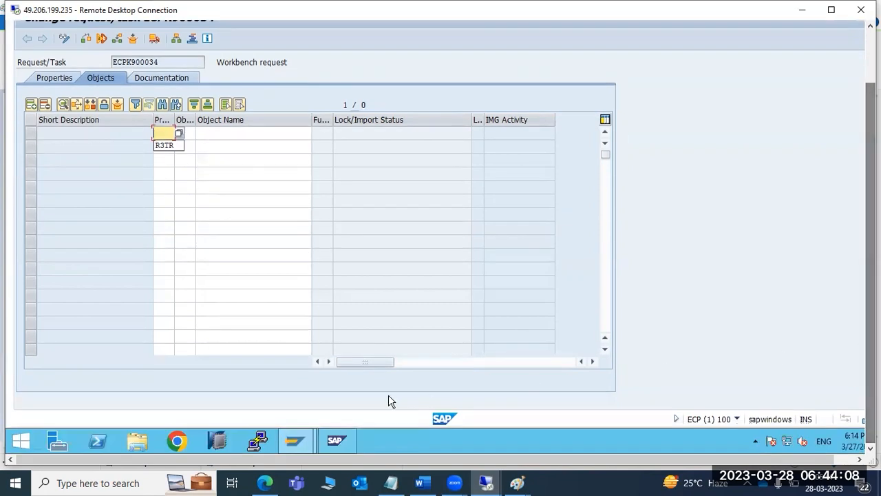
mouse_move(297, 444)
click(259, 402)
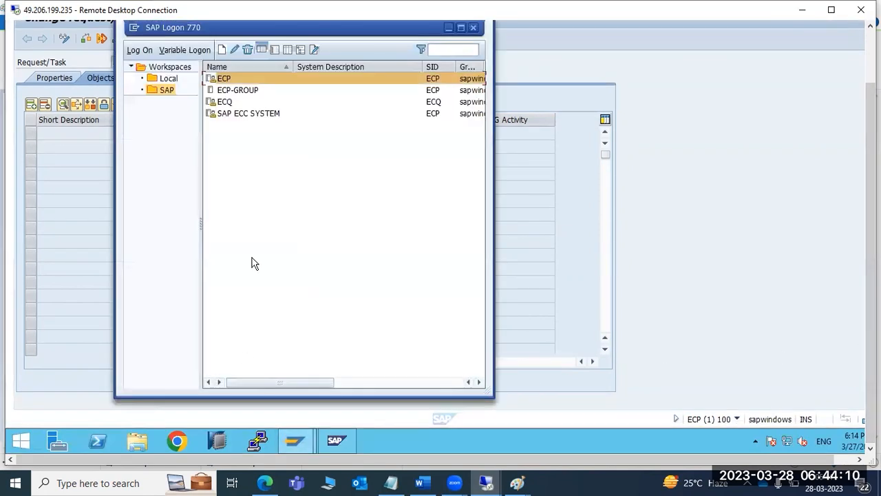
click(235, 102)
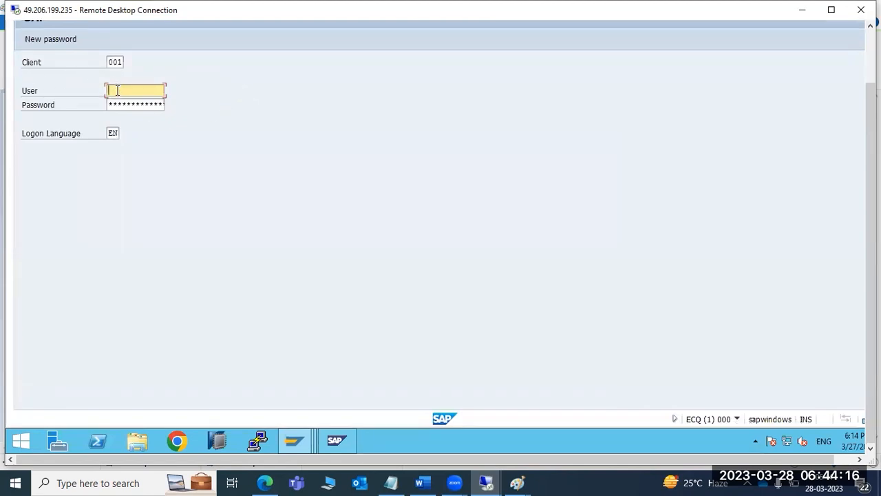
key(shift+Tab)
click(117, 90)
text(ddic)
key(Tab)
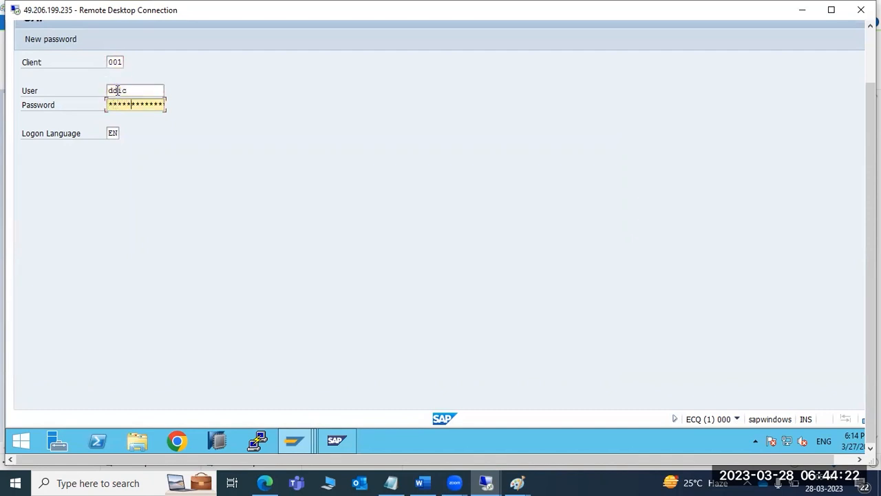
key(Return)
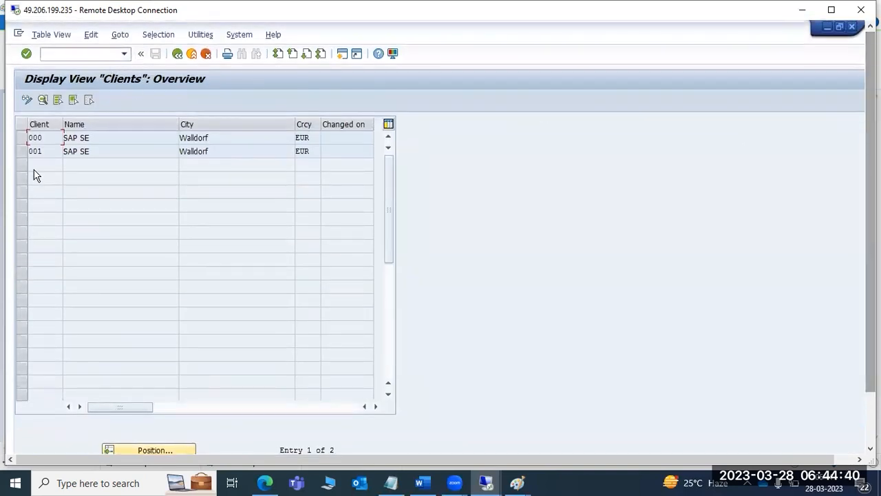
- In ECQ, run SU01 and list all existing users, showing only DDIC and SAP*
click(177, 53)
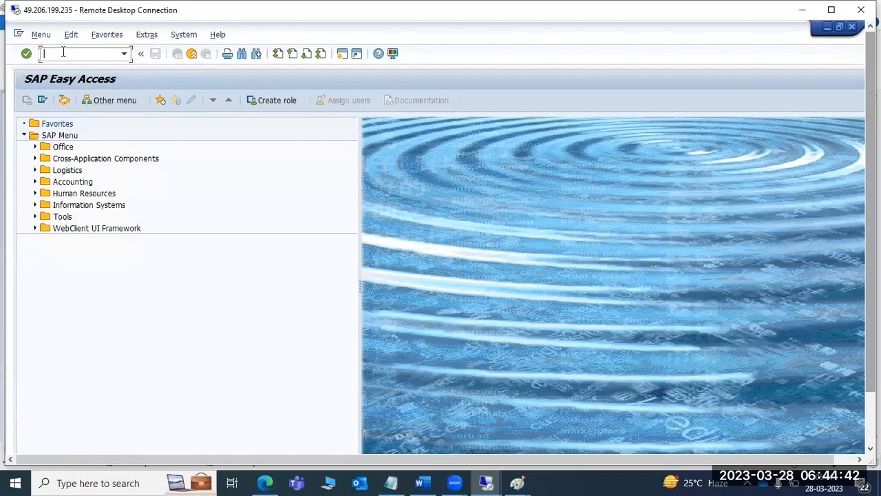
click(63, 53)
text(su01)
key(Return)
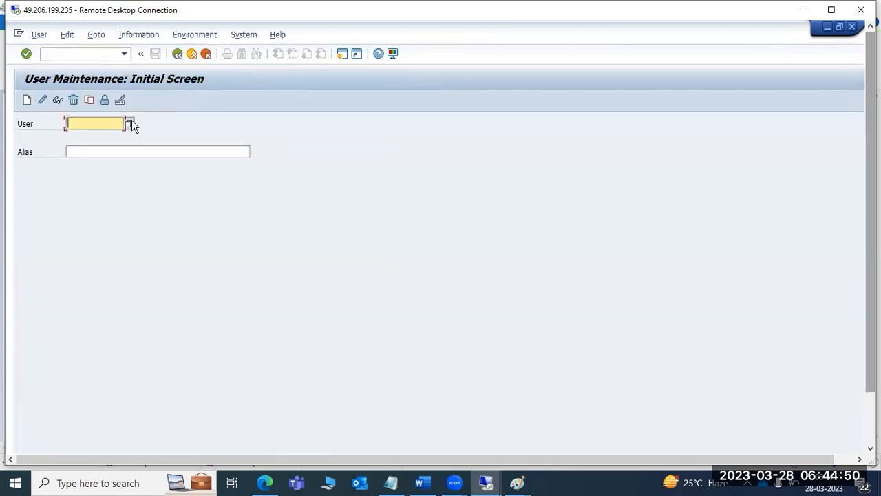
click(129, 122)
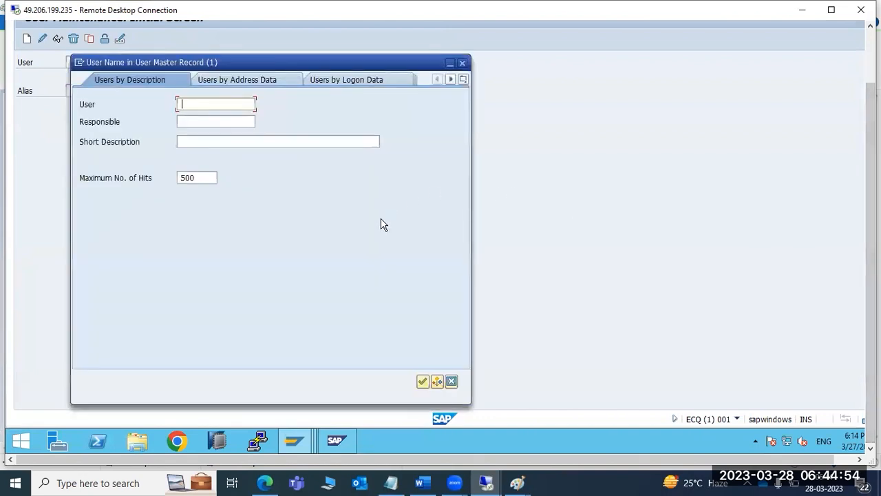
click(423, 381)
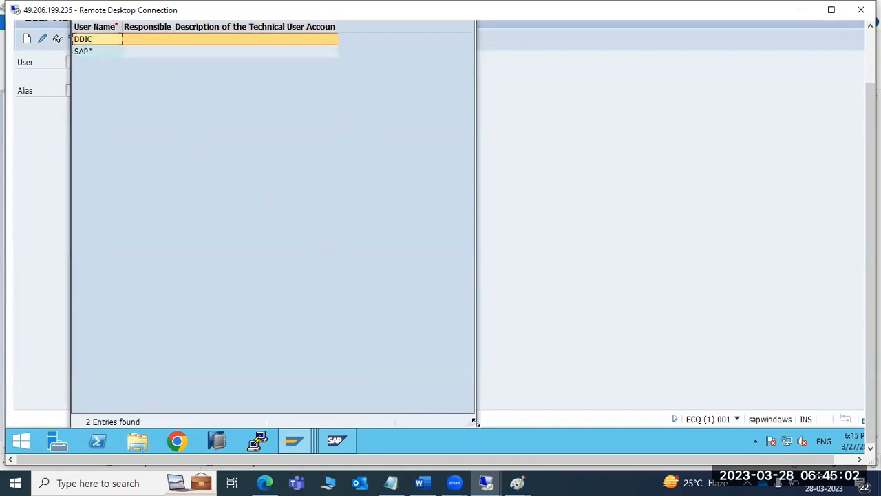
- Bring the change request ECPK900034 window back to the front
click(517, 483)
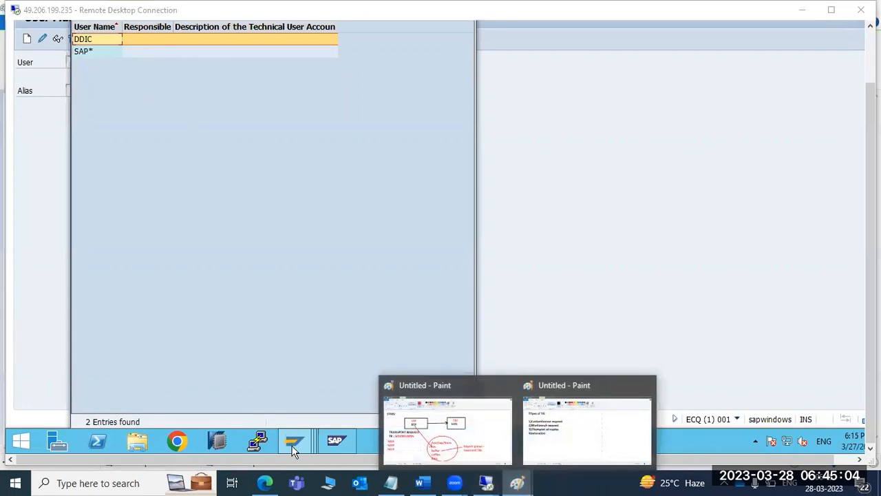
mouse_move(291, 447)
click(232, 384)
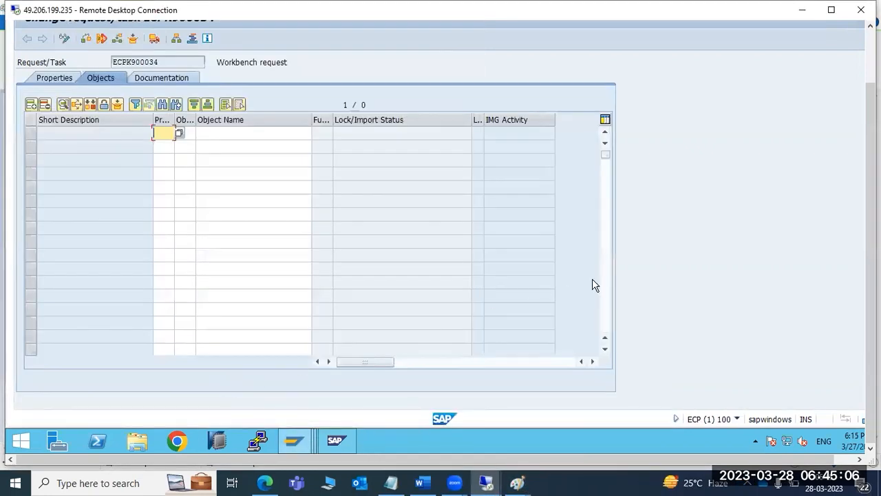
- Open a second ECP session, run SU01 and list all 16 users
drag(870, 248, 870, 193)
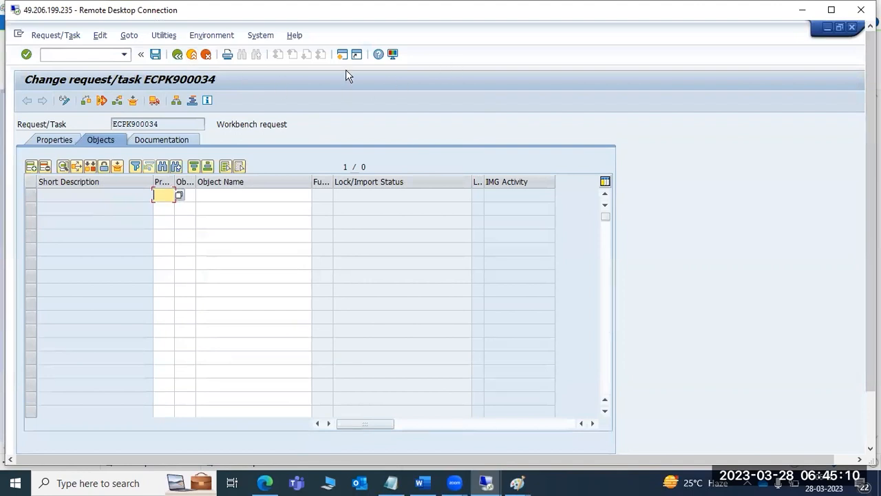
click(18, 35)
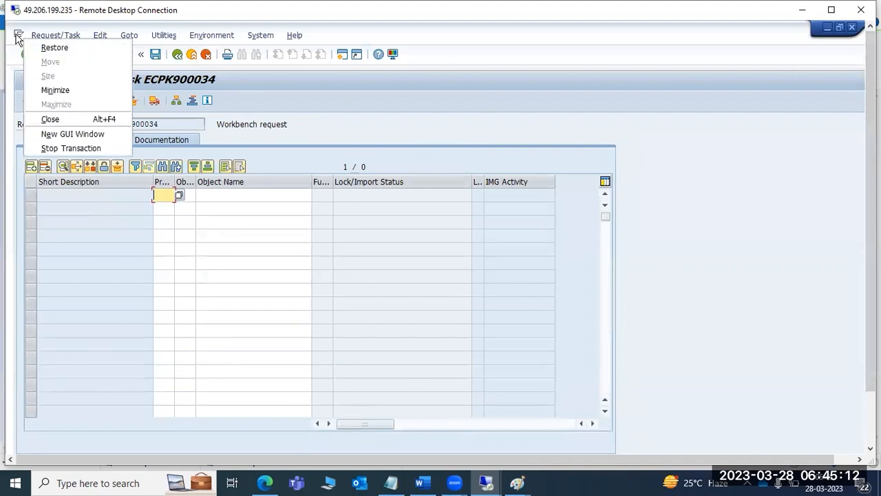
click(57, 135)
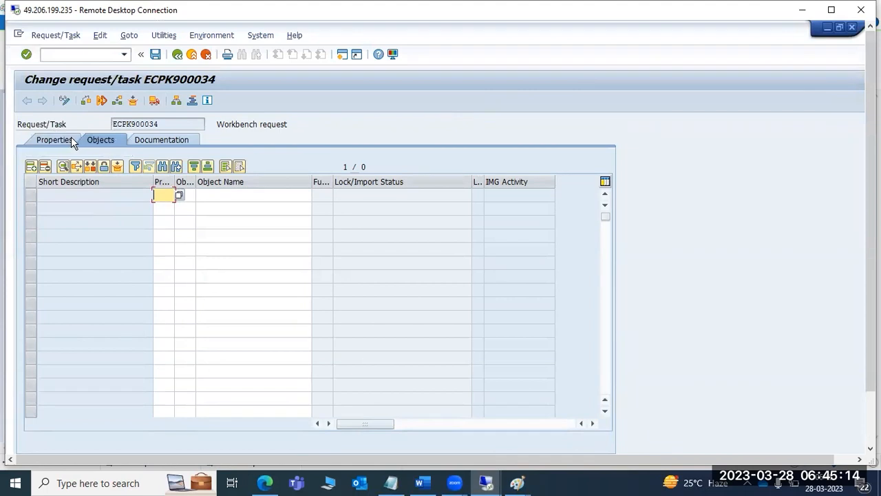
text(su01)
key(Return)
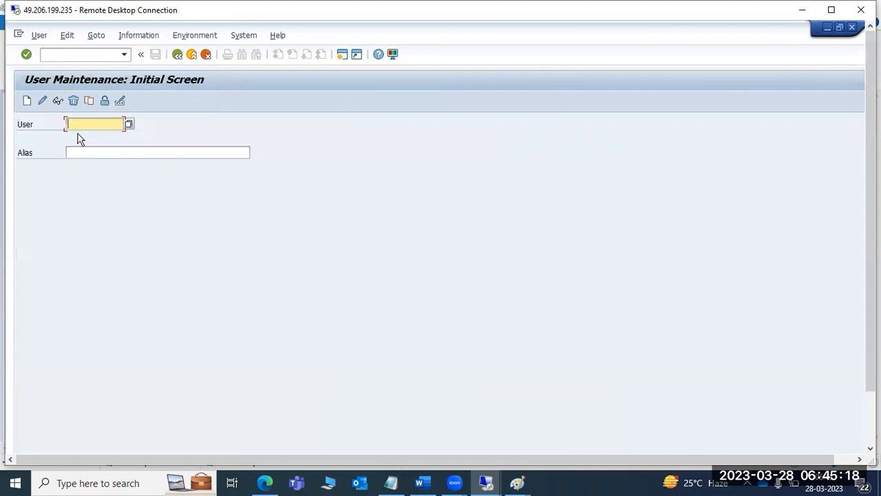
click(128, 124)
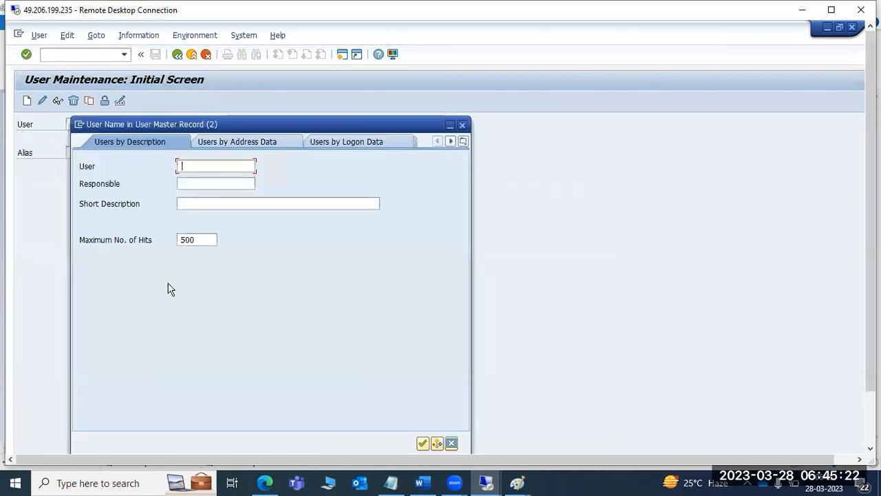
click(422, 444)
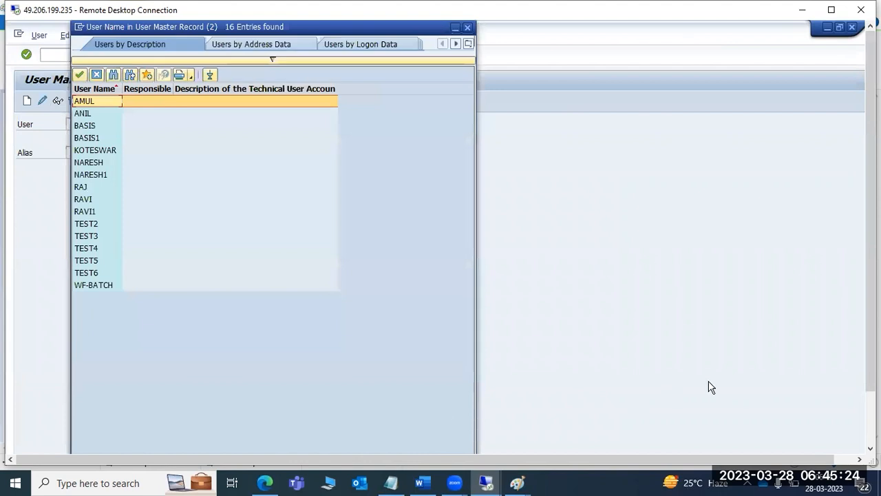
mouse_move(872, 376)
mouse_down()
mouse_move(871, 433)
mouse_move(871, 376)
mouse_up()
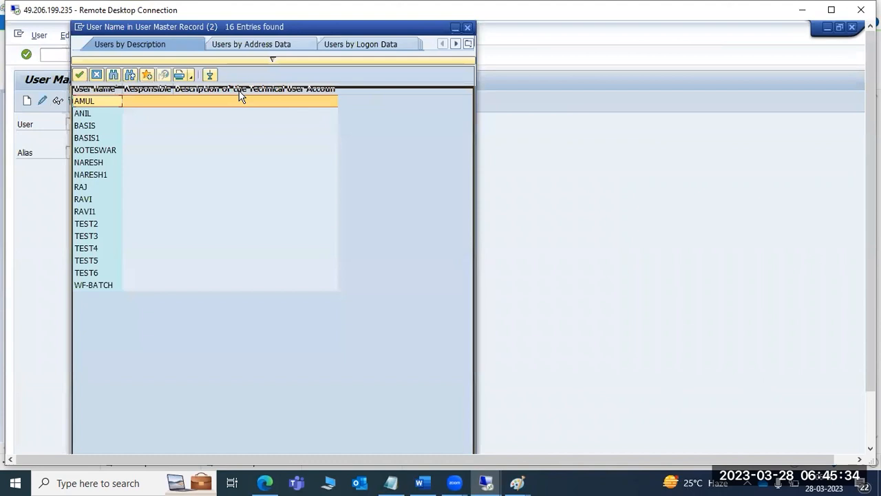
- Close the user list and minimize the session window to reach the Paint notes
click(471, 102)
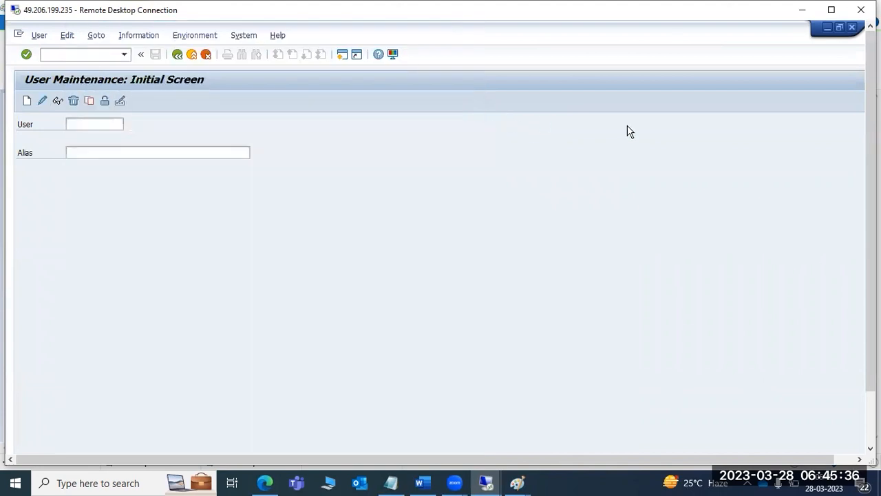
mouse_move(871, 206)
mouse_down()
mouse_move(871, 268)
mouse_move(871, 206)
mouse_up()
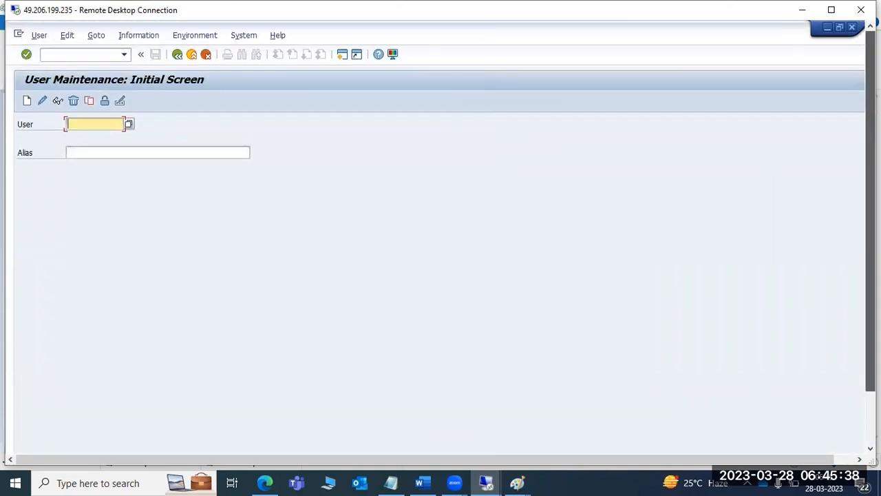
click(827, 30)
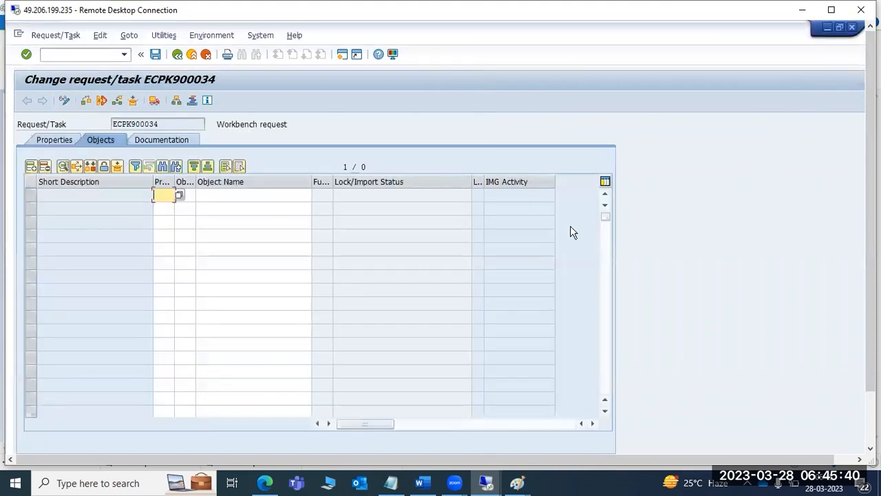
click(520, 482)
- Type '16 user in ECP to ECQ system' in a text box beside the relocation line, fixing the typo
click(518, 426)
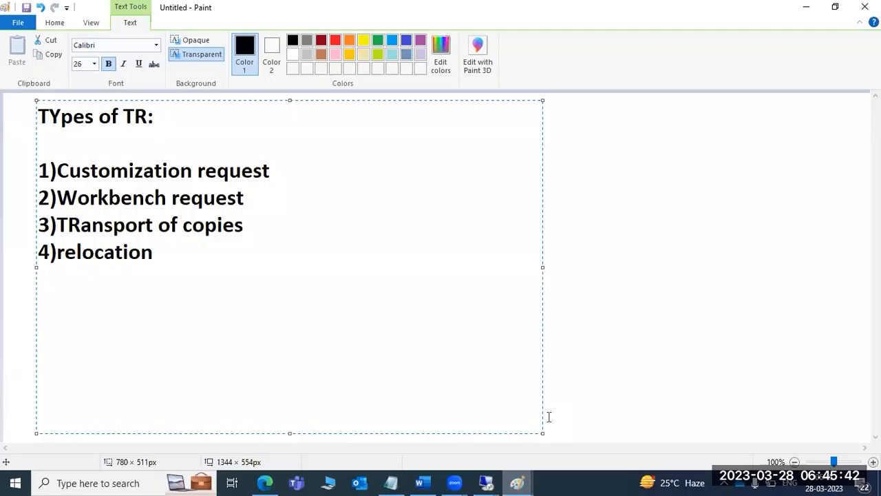
click(622, 303)
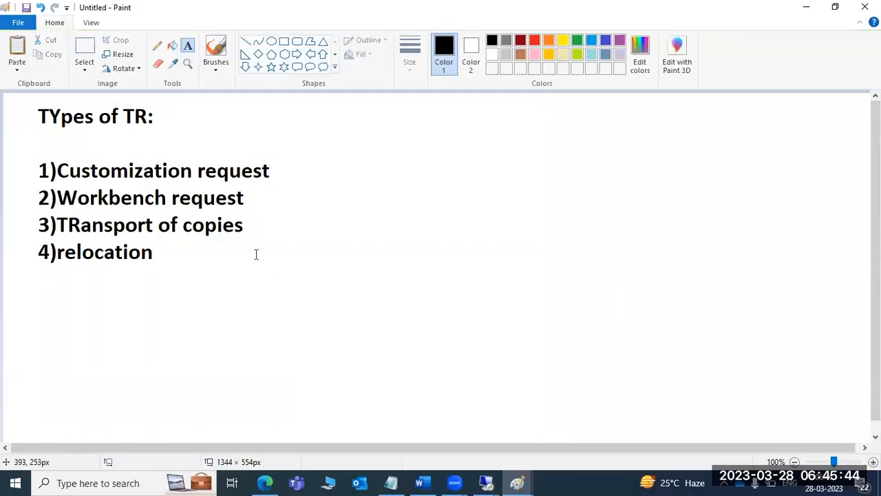
drag(250, 246, 365, 306)
text(1)
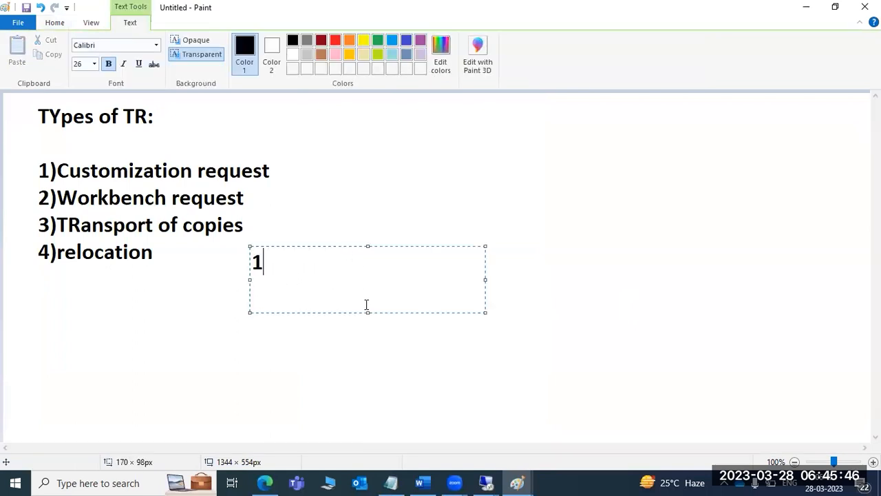
text(6 user i)
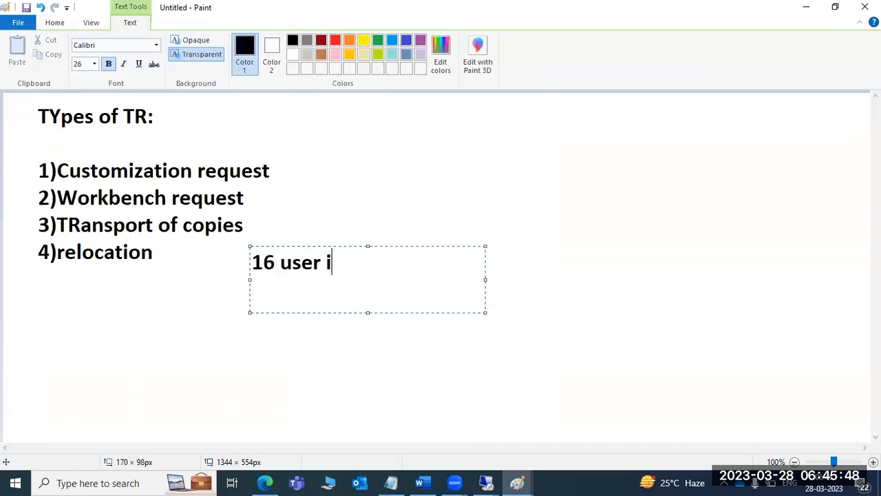
text(n ECP )
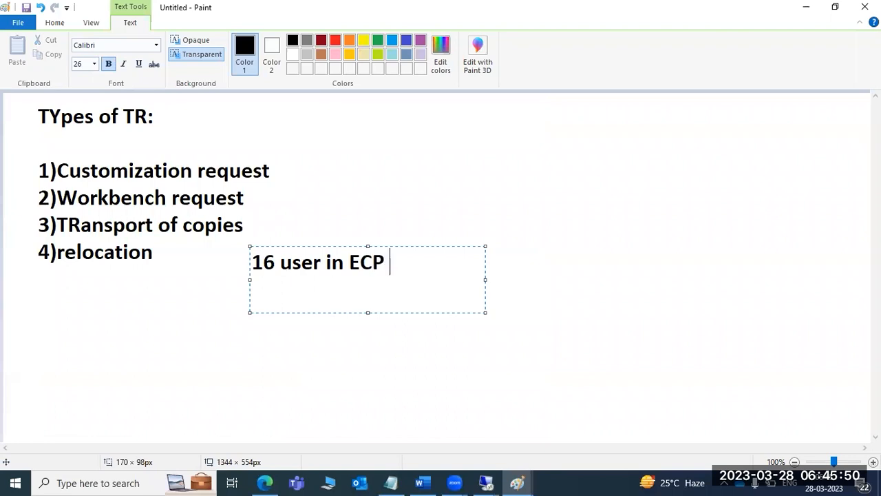
text(to ECQ systen)
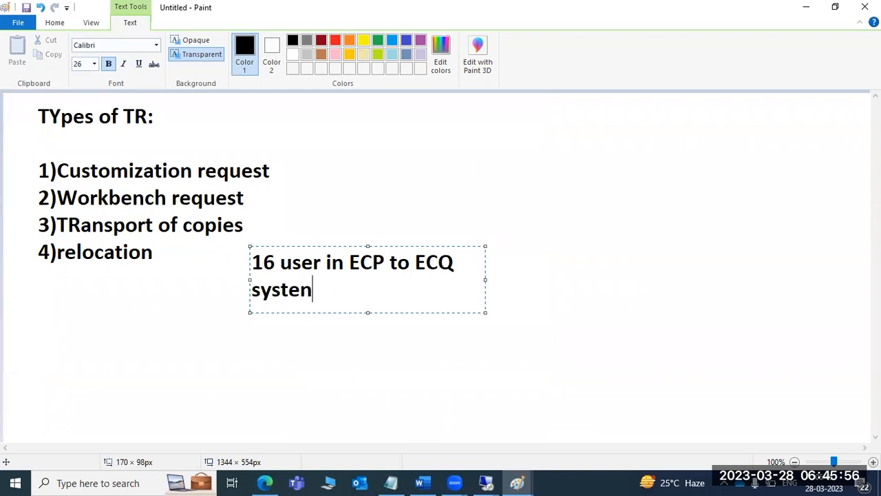
key(BackSpace)
text(m)
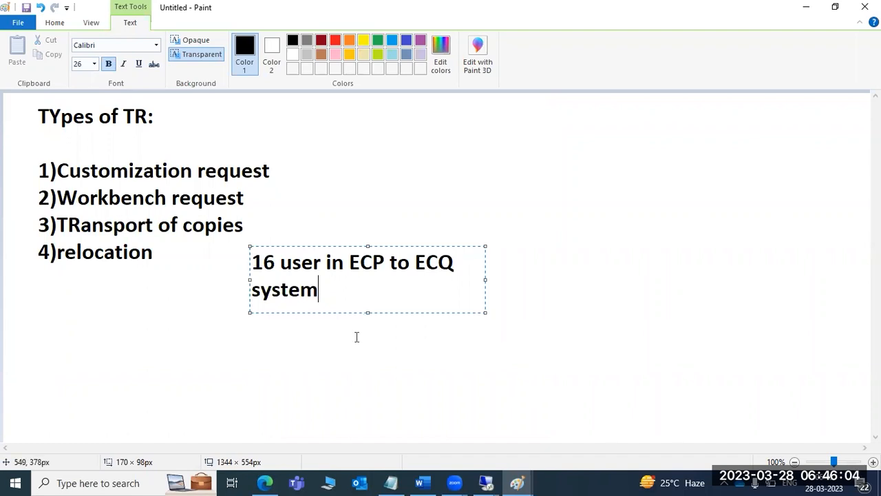
- Add an R3TR TABL USR02 object entry to request ECPK900034's object list
mouse_move(488, 481)
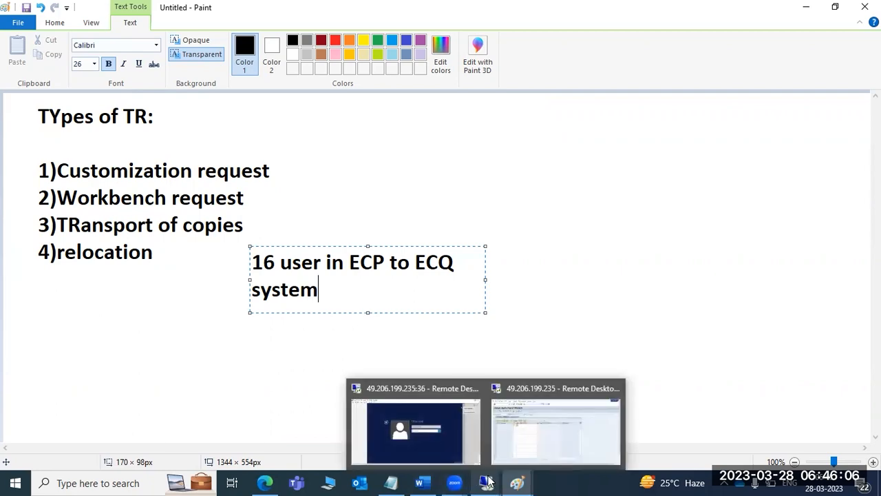
click(528, 422)
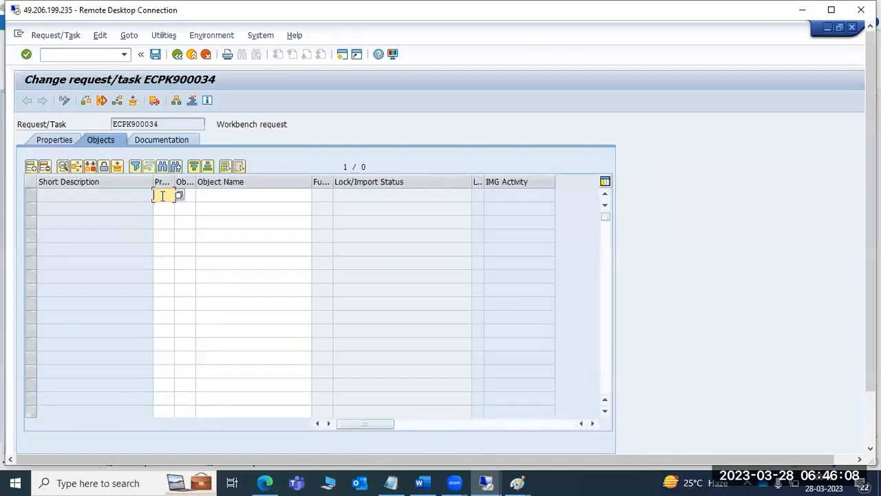
drag(169, 124, 110, 119)
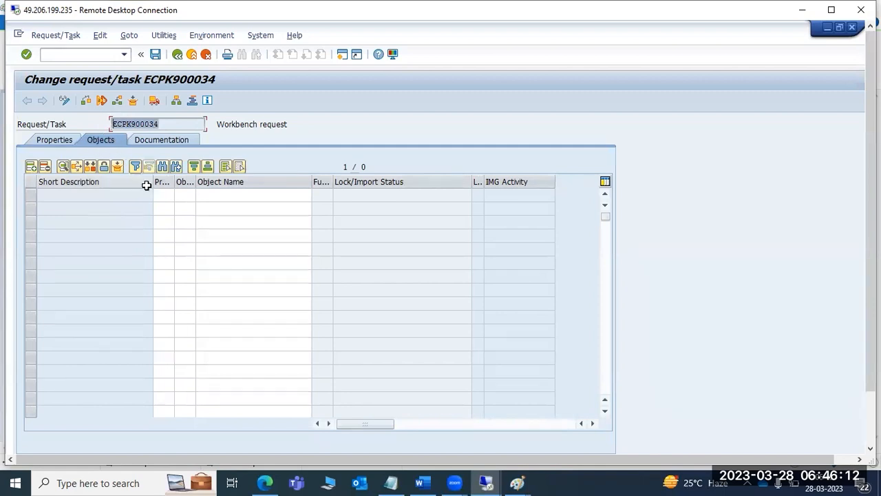
click(163, 198)
text(R3)
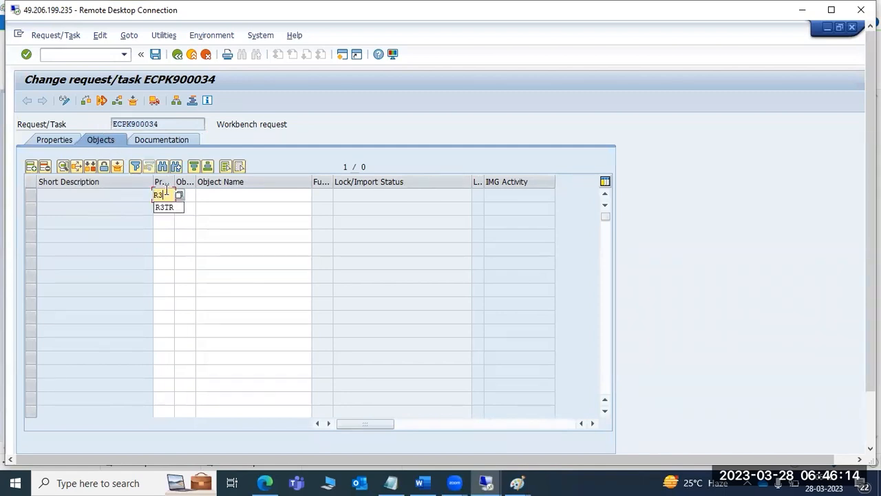
click(168, 207)
click(188, 195)
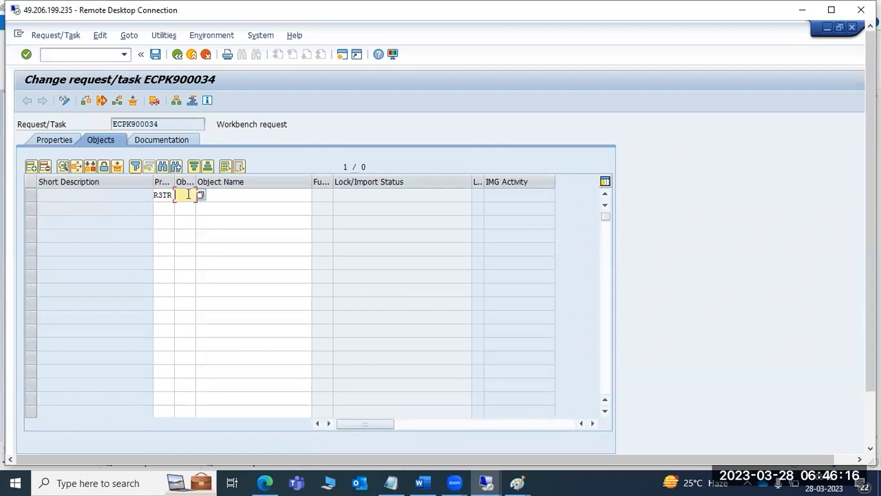
text(TABL)
click(224, 197)
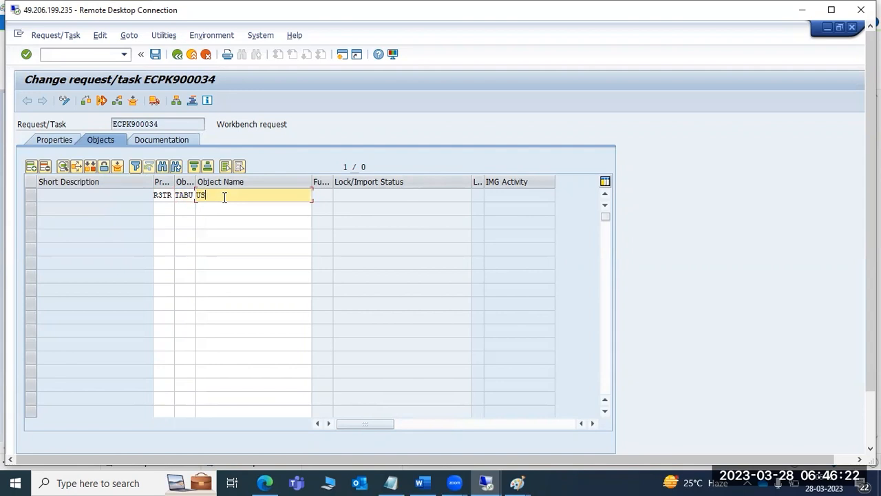
text(USR02)
key(Return)
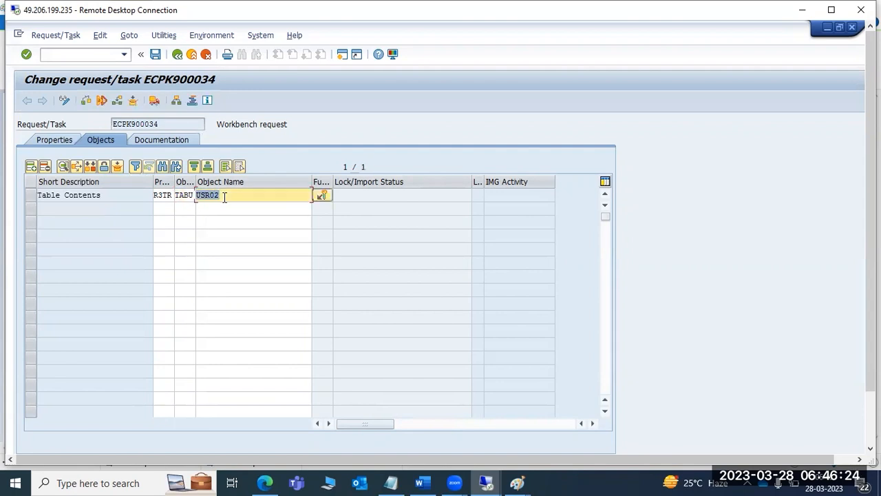
- Set the USR02 table key to * and save the request, accepting the application-table warnings
click(324, 196)
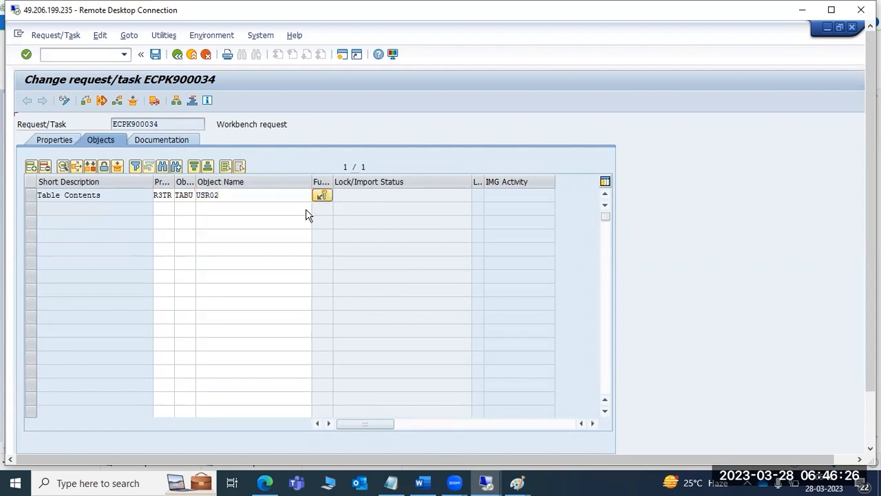
click(48, 231)
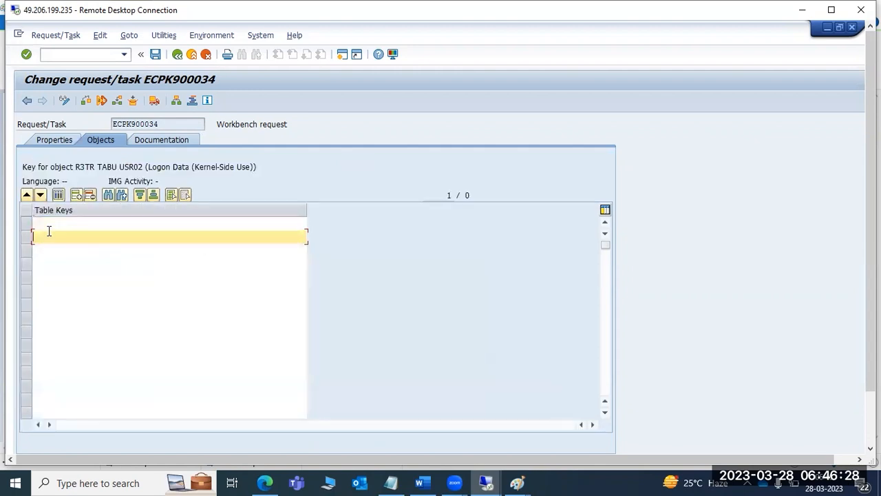
key(Up)
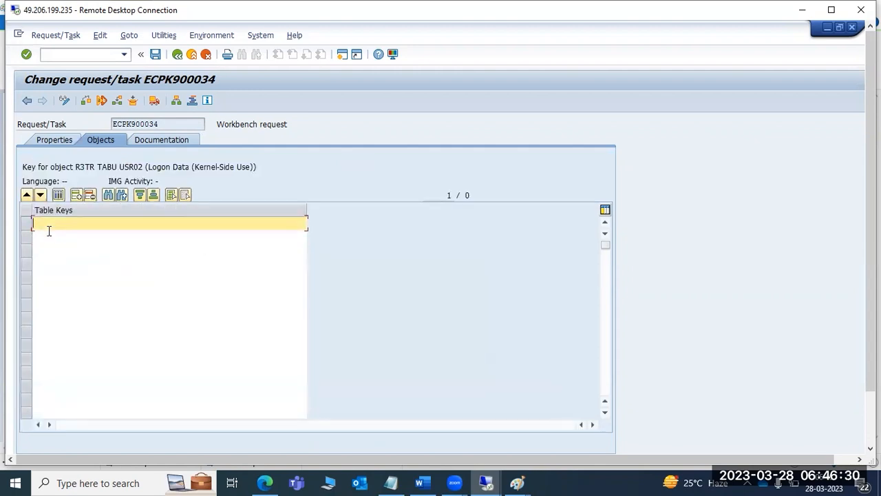
text(*)
click(156, 53)
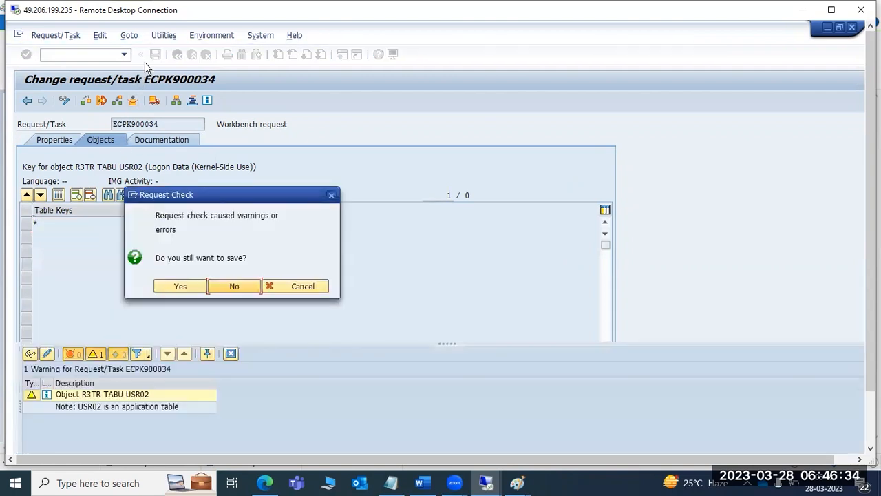
click(182, 290)
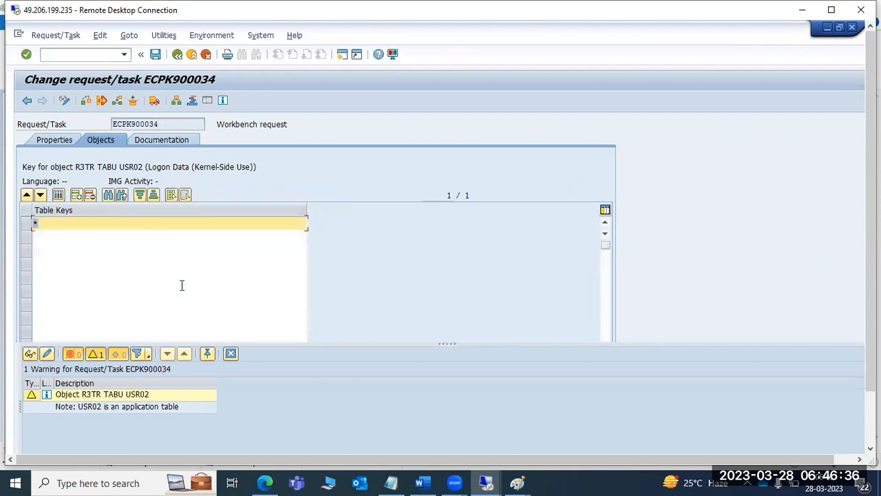
click(177, 55)
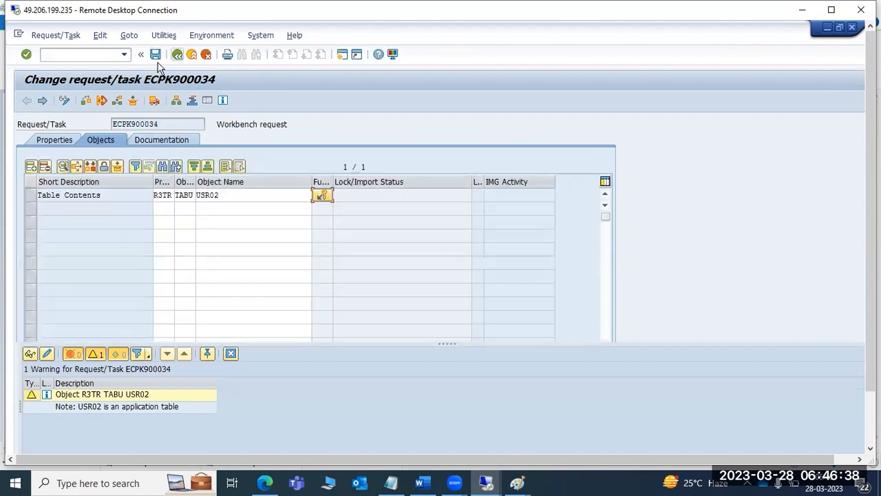
click(156, 54)
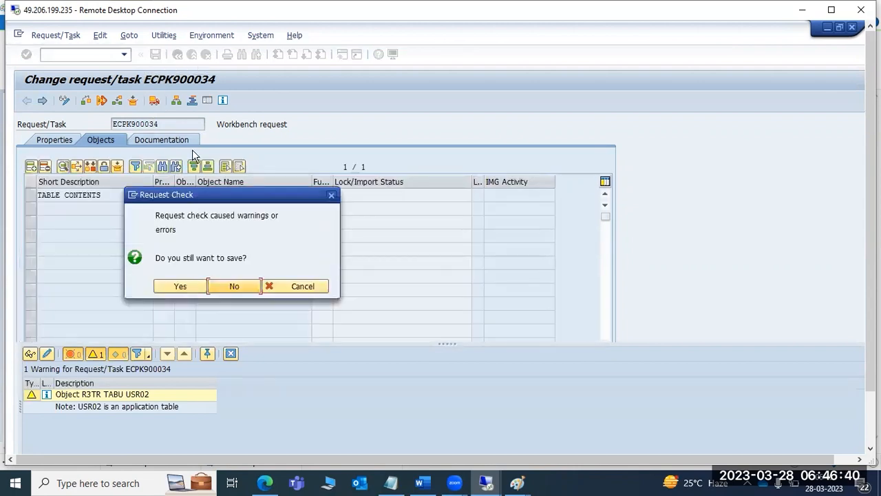
click(192, 284)
click(177, 55)
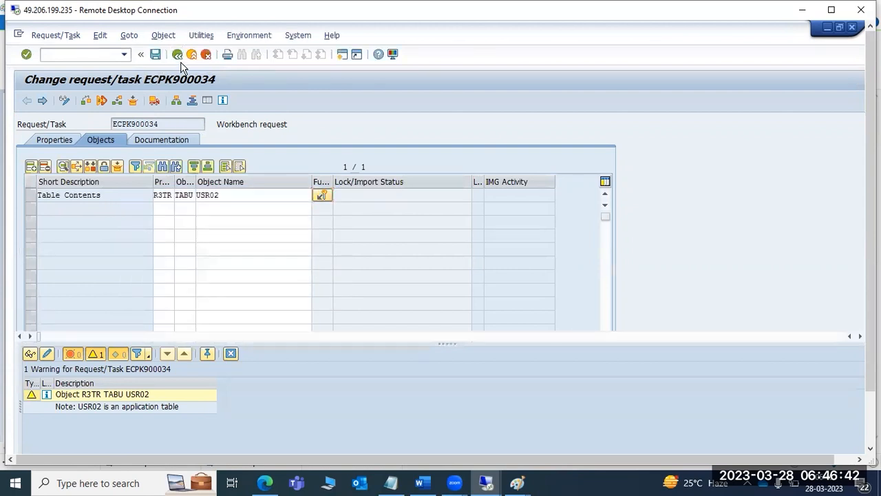
- Expand Object List, Table Contents and USR02 to reveal the * table key
click(115, 247)
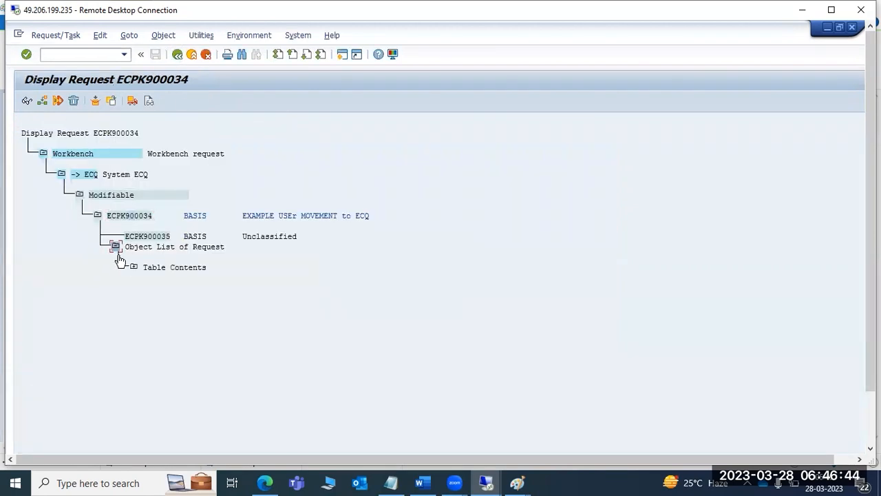
click(134, 268)
click(152, 288)
mouse_move(870, 349)
mouse_down()
mouse_move(870, 406)
mouse_move(869, 344)
mouse_up()
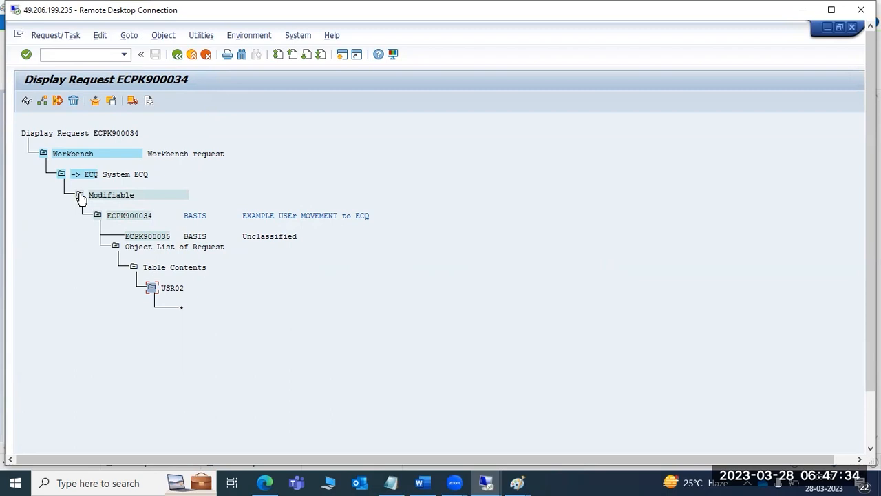
- Write 'TR creation -->TR release --->TR import' beside the heading and colour TR import red
mouse_move(517, 482)
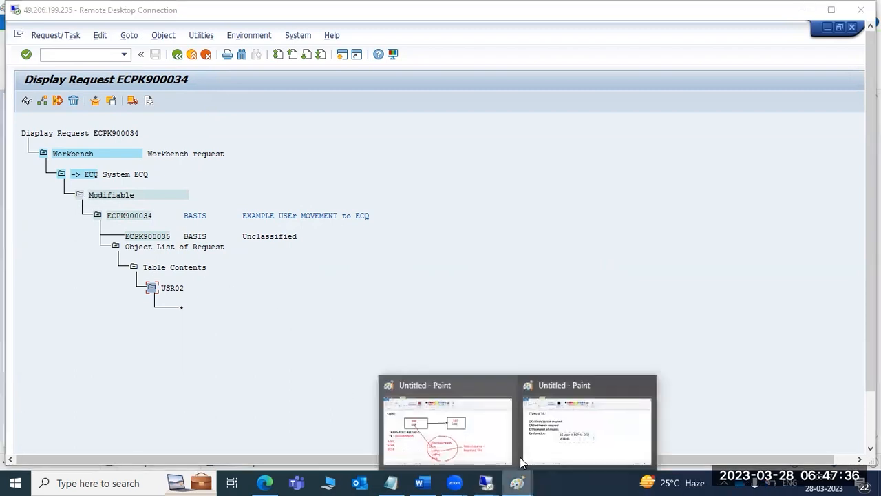
click(586, 424)
drag(310, 104, 795, 174)
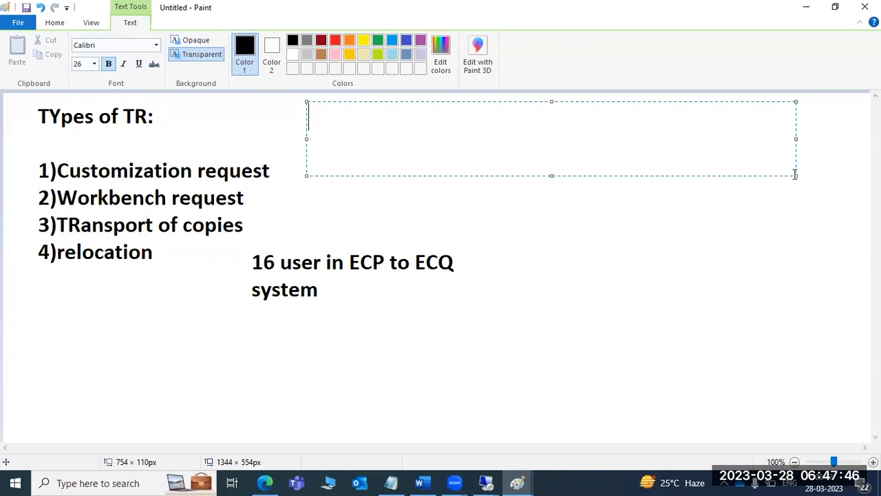
text(TR creatio)
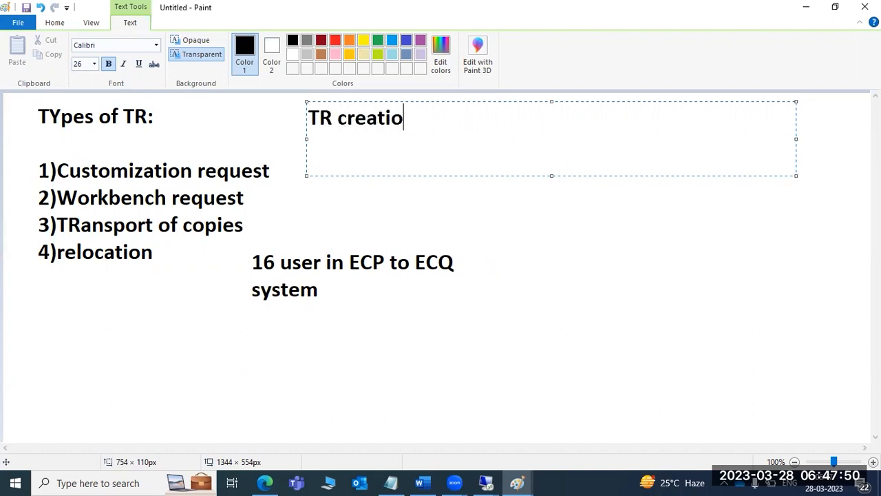
text(n -->TR release)
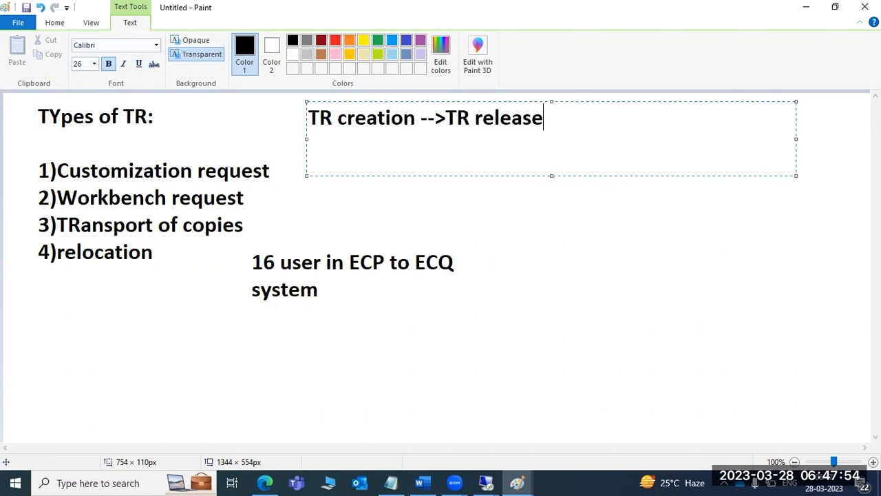
text( --->TR im)
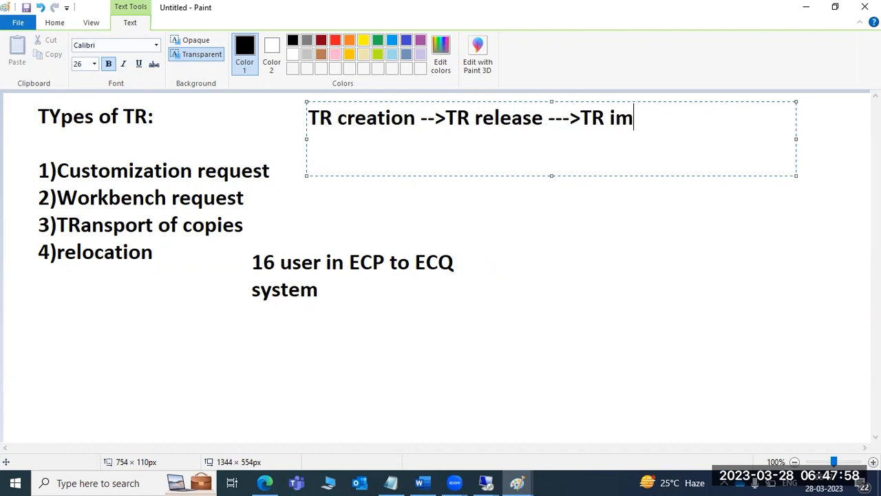
text(port)
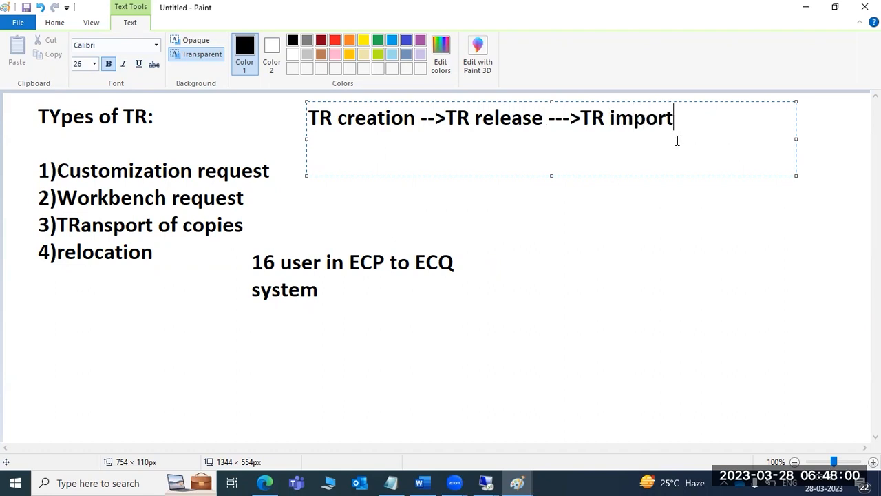
drag(581, 119, 687, 115)
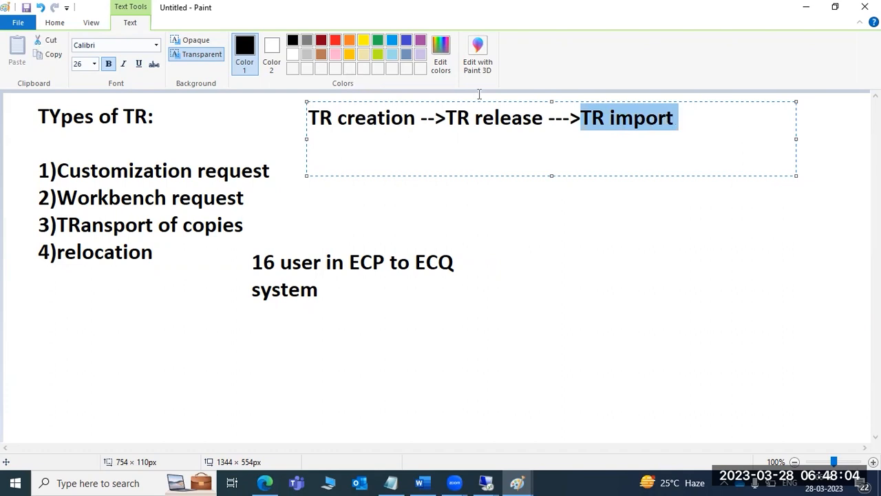
click(336, 39)
drag(396, 123, 402, 120)
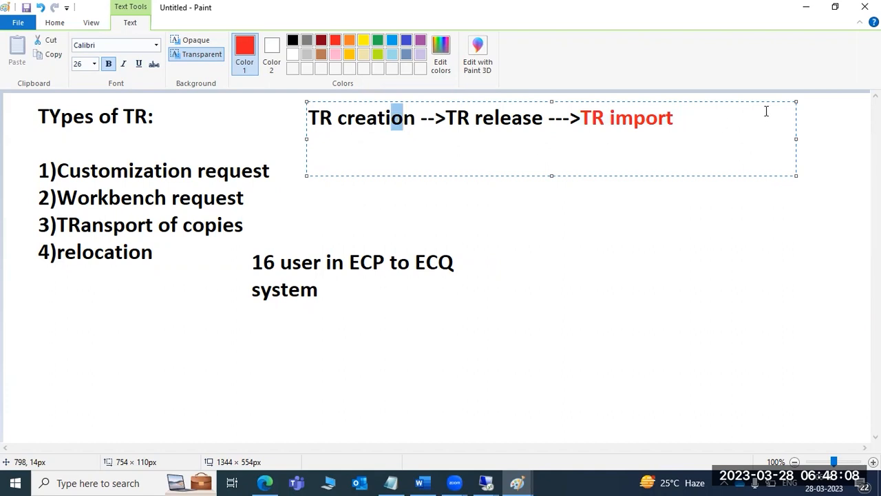
- Add 'SE01 --->' on a new line beneath the TR flow
click(734, 120)
key(Return)
key(Return)
text(SE01  --->)
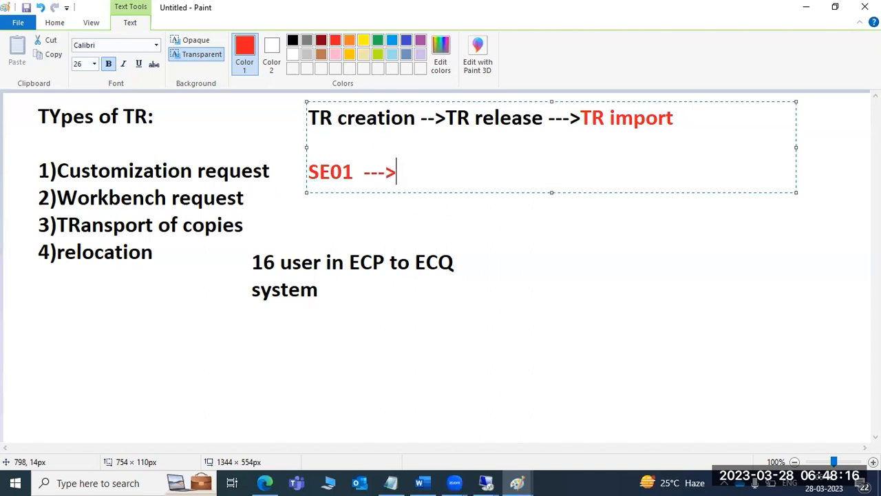
click(485, 483)
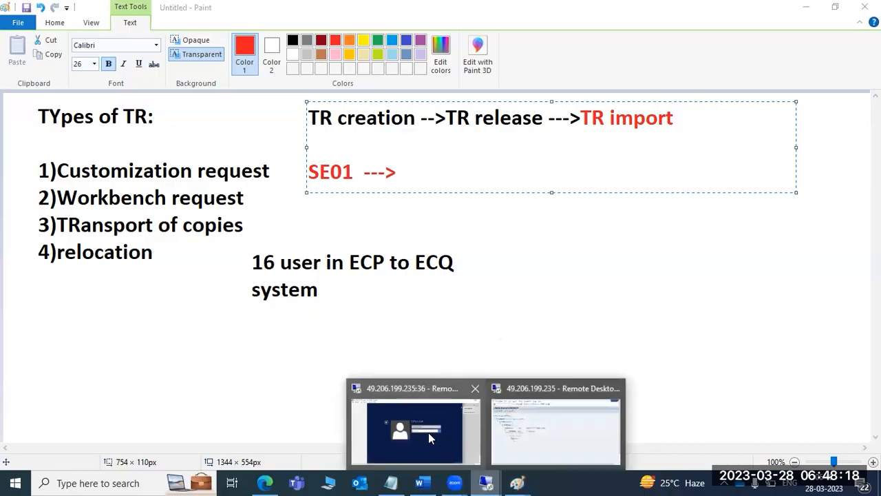
click(525, 435)
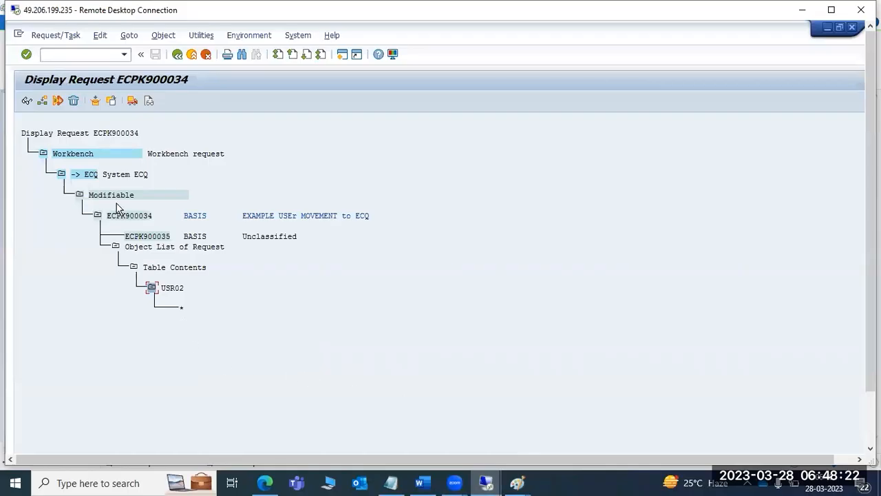
- Release request ECPK900034 directly and refresh its transport log to confirm export to ECQ completed
click(127, 219)
click(132, 102)
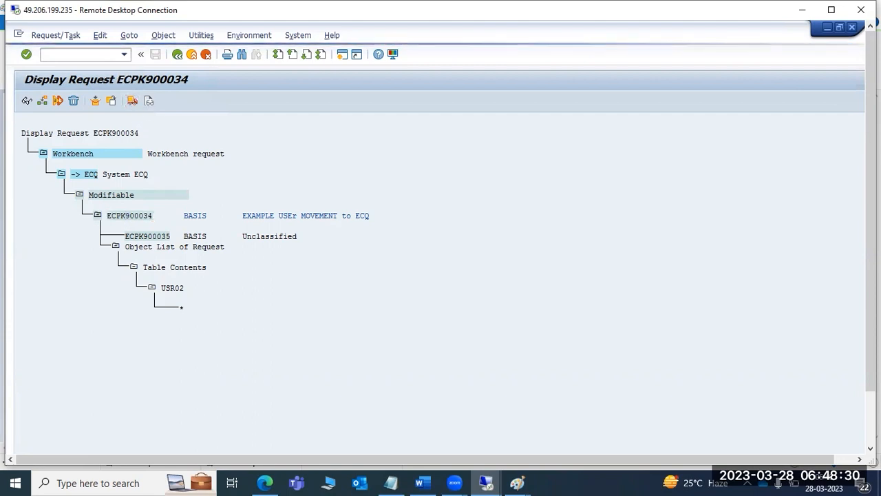
drag(871, 301, 872, 371)
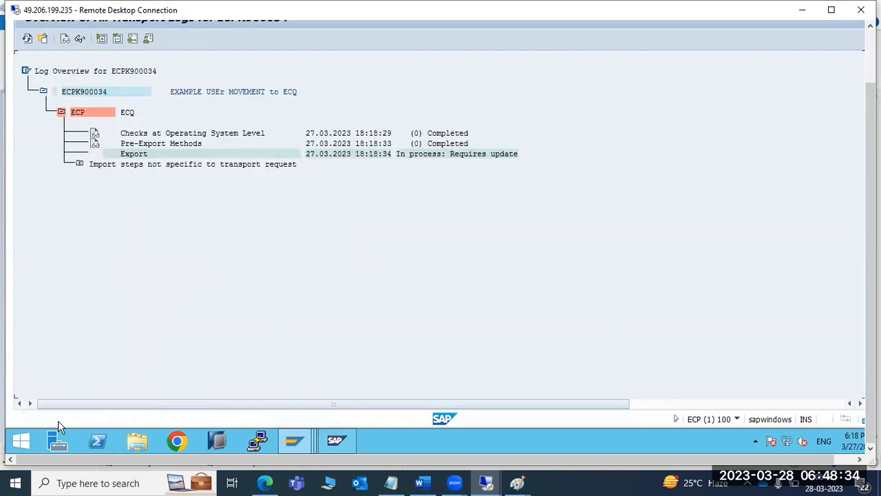
click(26, 38)
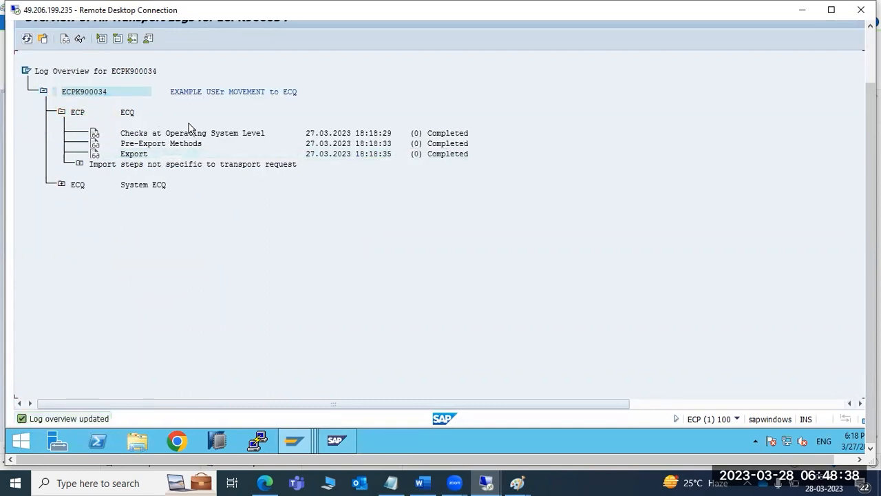
mouse_move(517, 483)
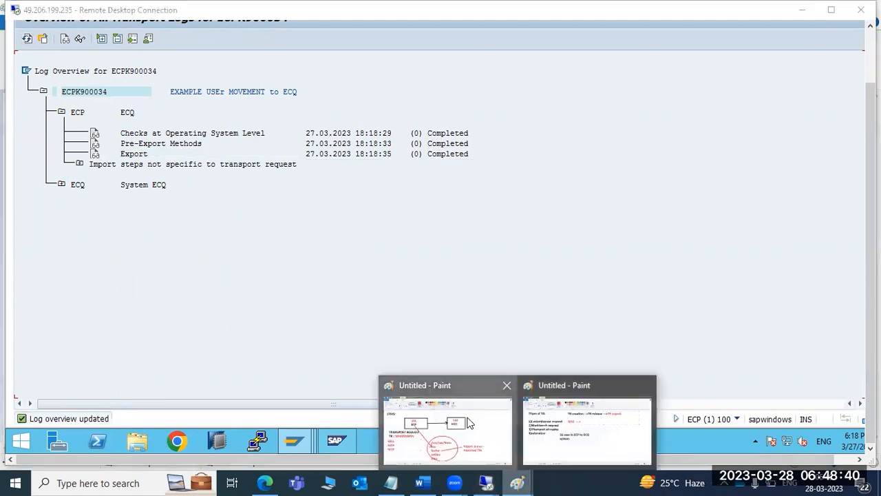
click(416, 403)
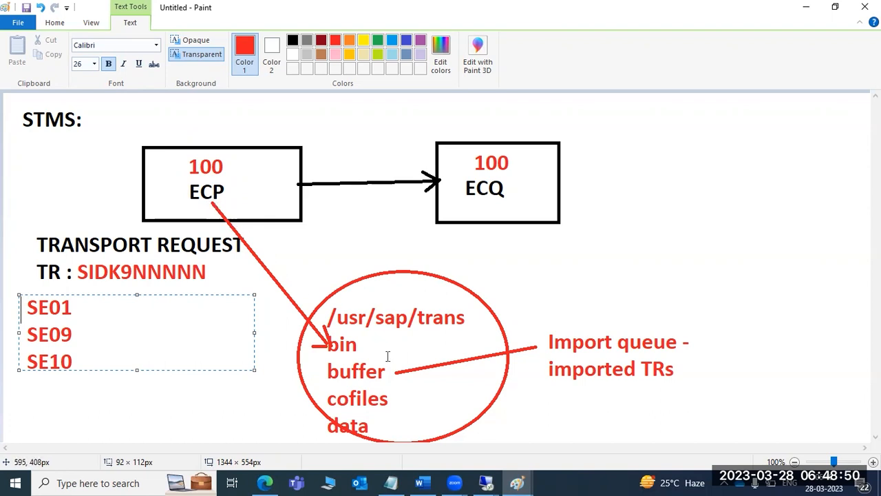
- Close the SE01 text box and place a new empty text box beside cofiles in the STMS diagram
click(403, 401)
click(399, 403)
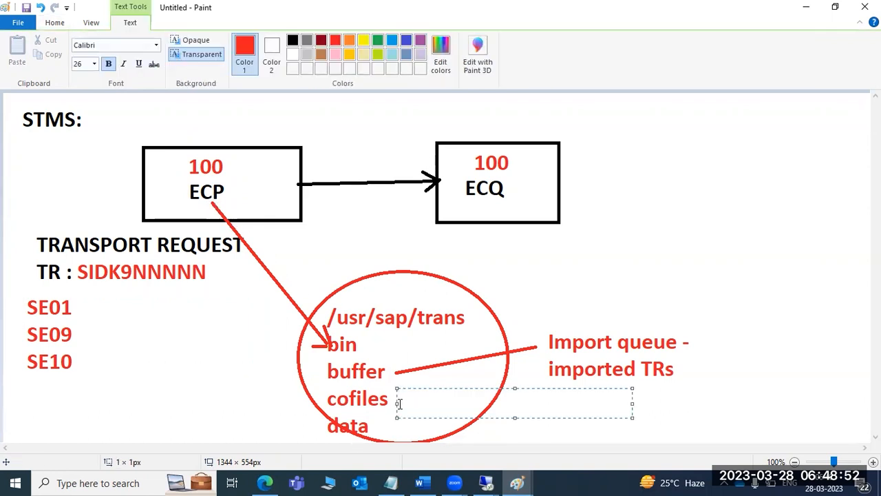
text(K(9)
key(BackSpace)
key(BackSpace)
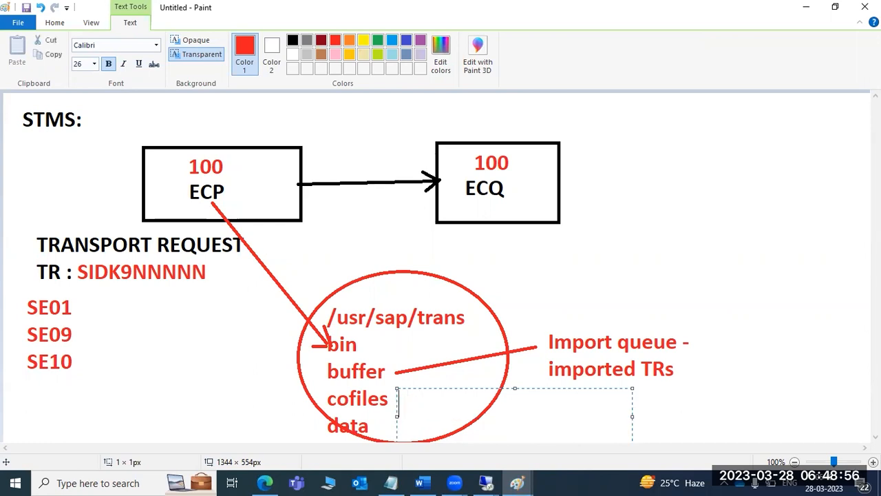
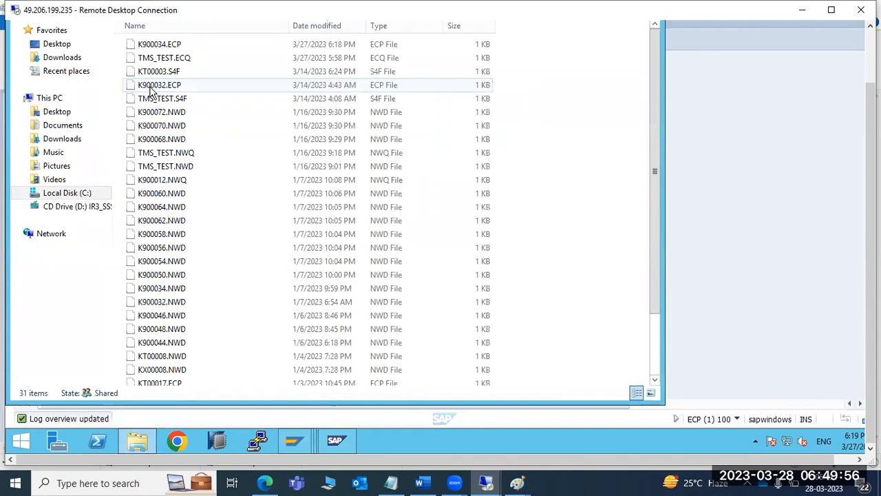
click(155, 44)
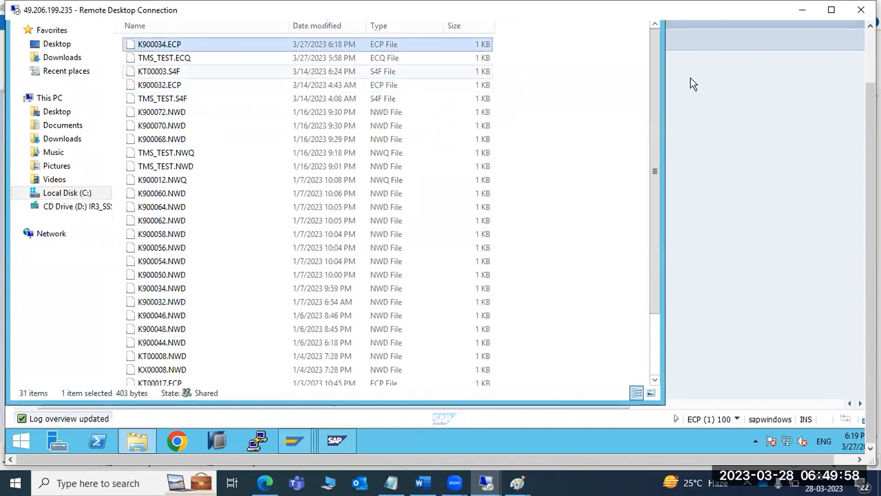
drag(871, 103, 871, 63)
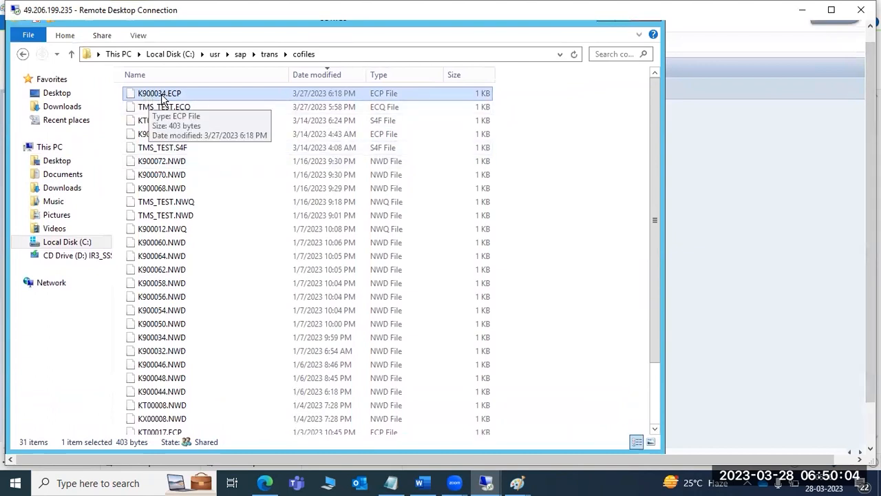
click(267, 54)
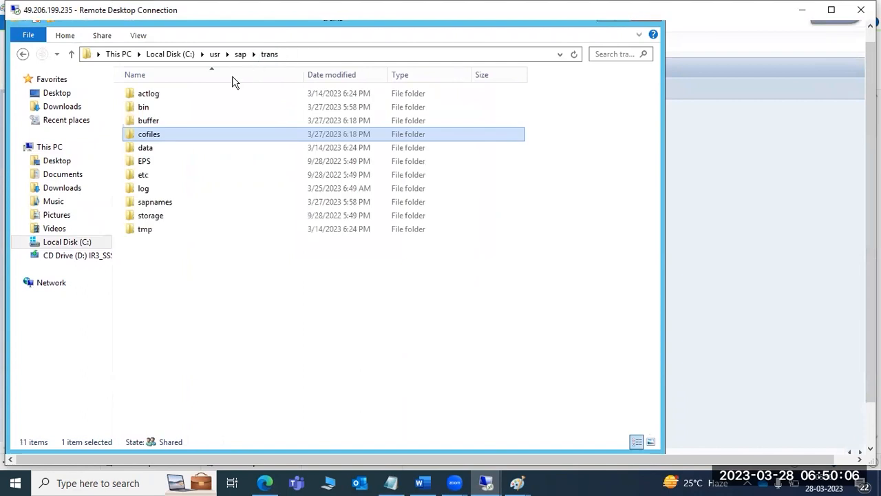
double_click(146, 147)
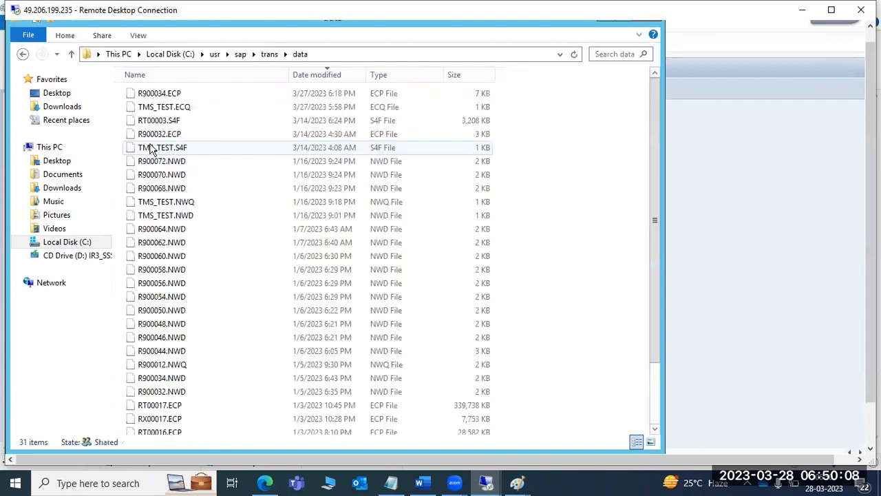
click(163, 98)
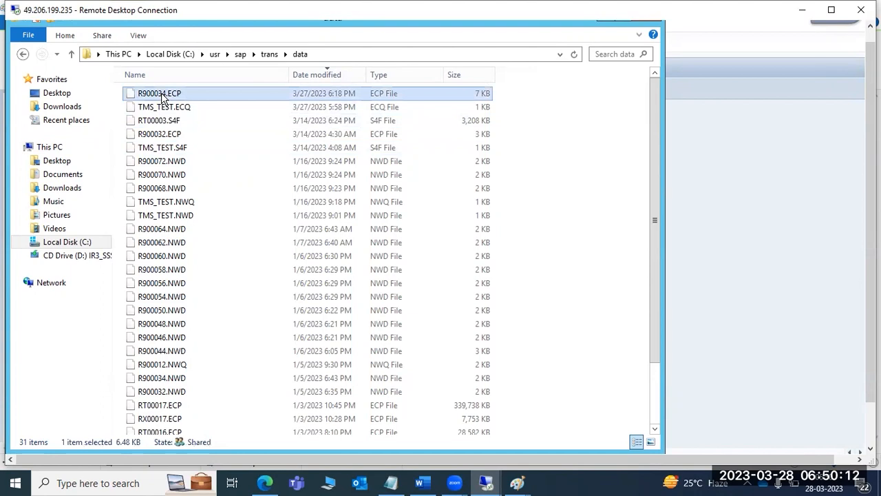
click(269, 54)
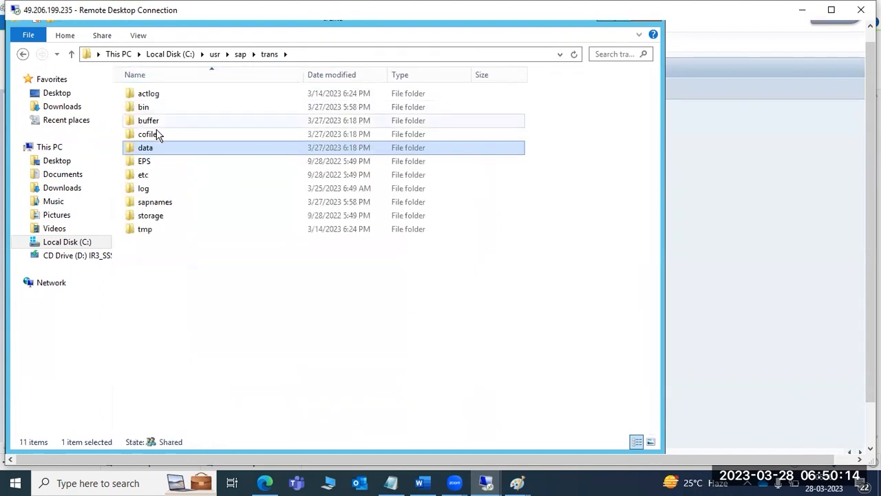
click(150, 136)
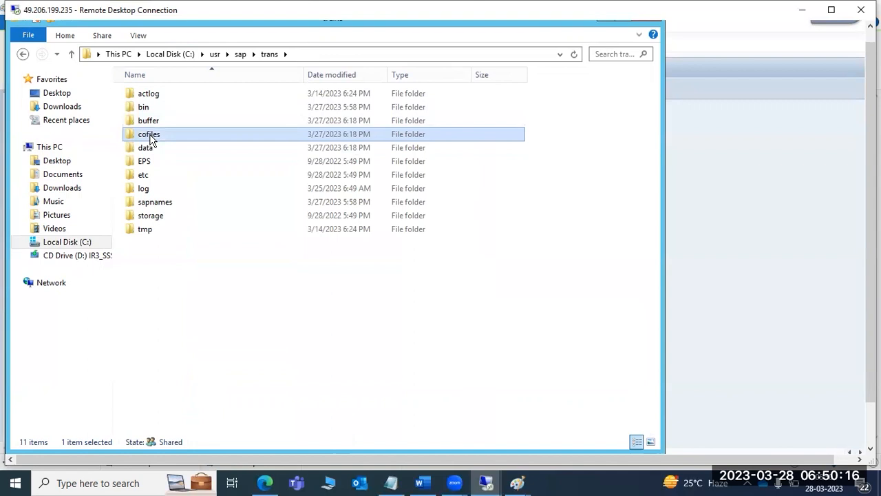
click(153, 150)
click(153, 138)
click(154, 146)
click(153, 137)
click(155, 147)
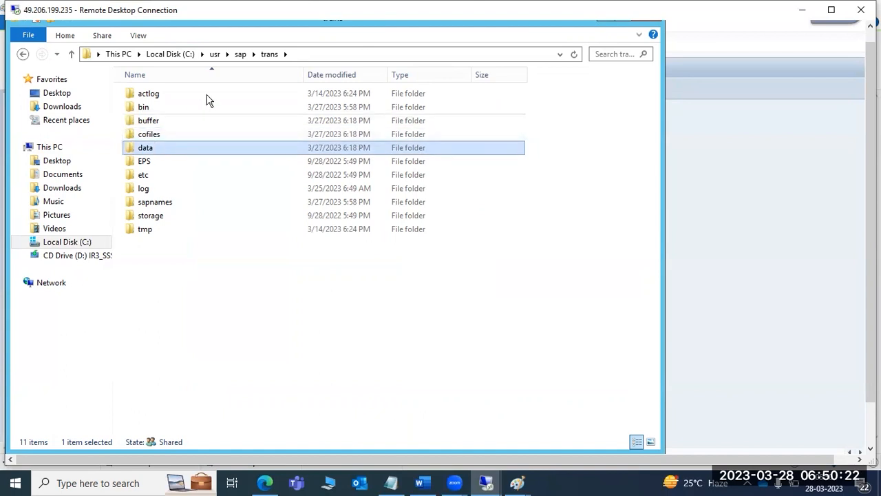
double_click(161, 109)
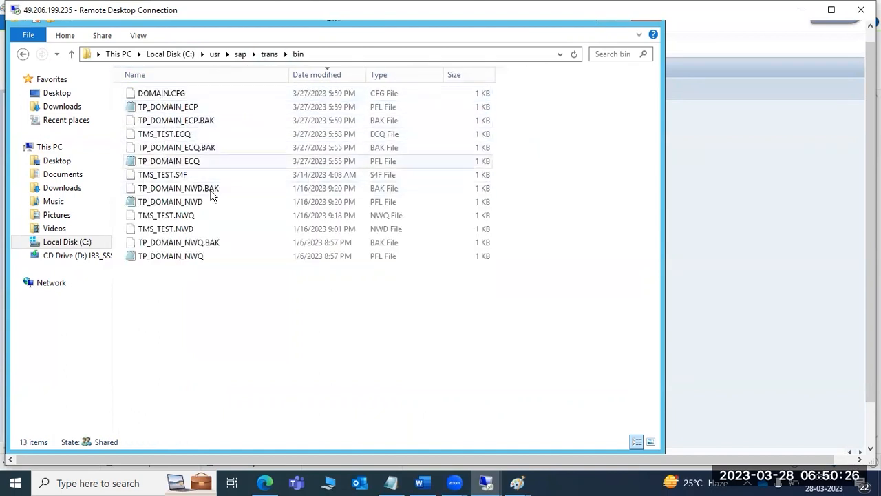
click(270, 55)
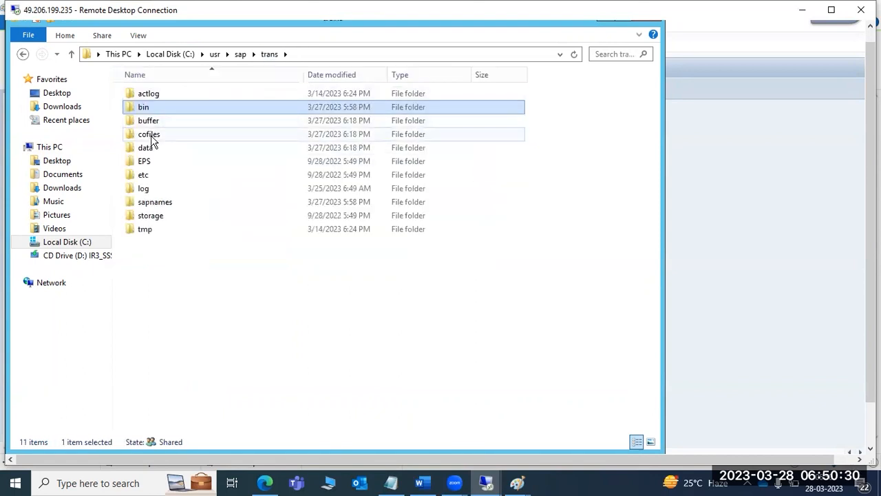
double_click(150, 135)
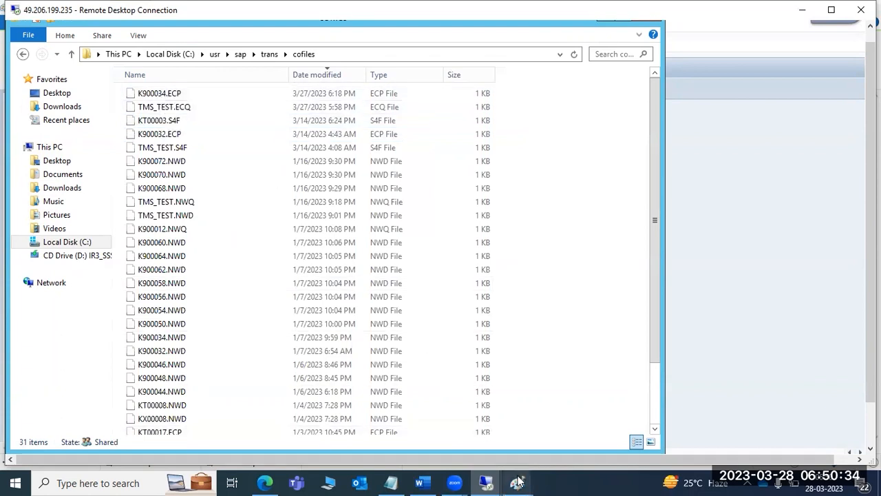
- Review the TR types and STMS transport diagram notes in Paint, then return to the SAP transport log
mouse_move(517, 482)
click(529, 434)
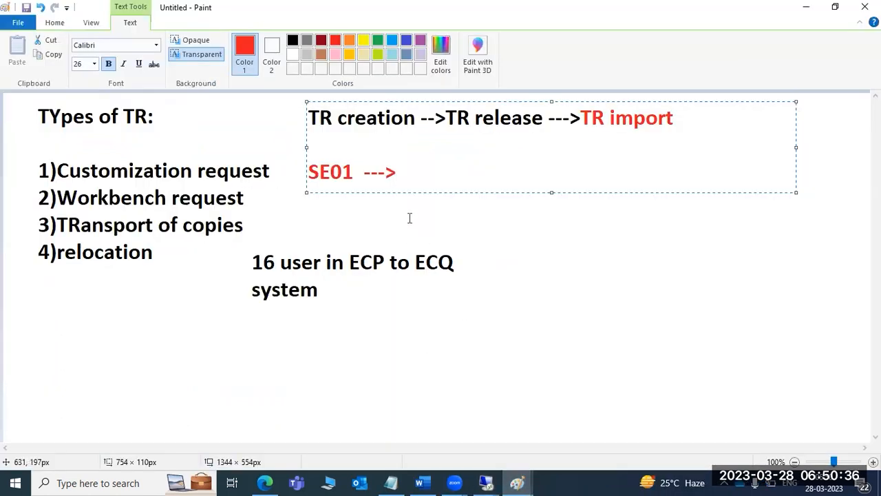
mouse_move(517, 483)
click(454, 415)
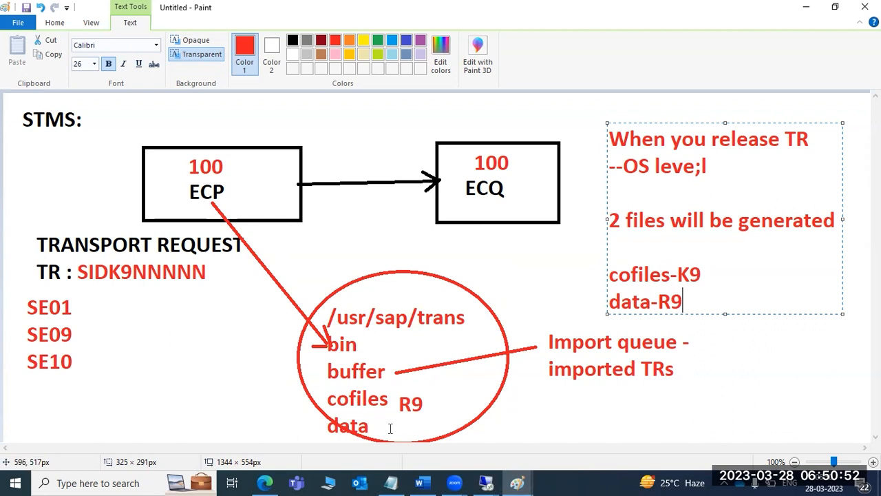
click(486, 483)
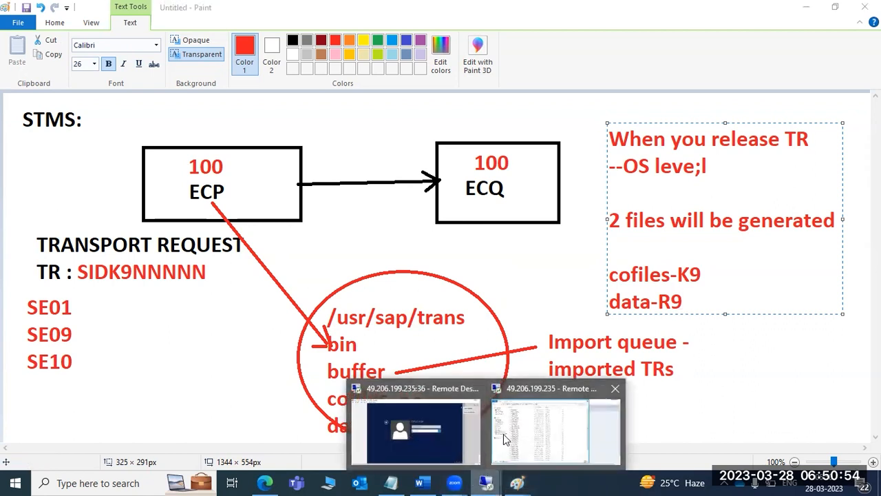
click(504, 434)
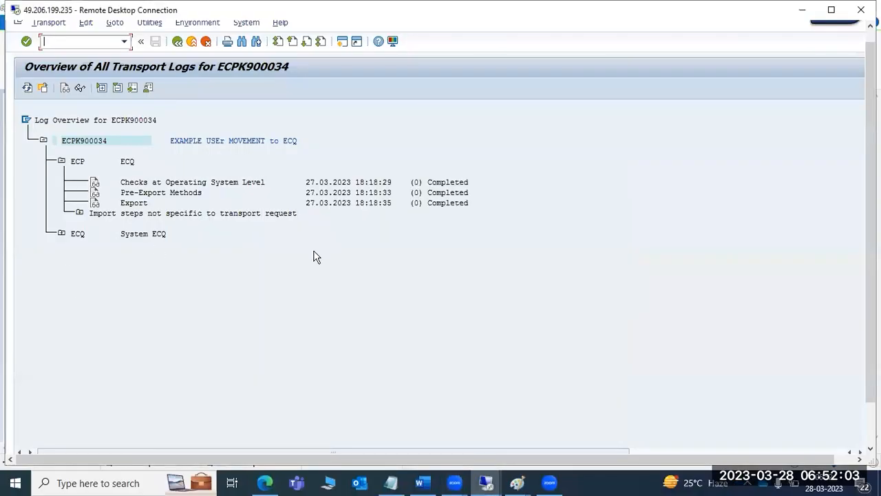
- Highlight K9 in the cofiles-K9 line and R9 in the data-R9 line of the STMS notes
mouse_move(516, 481)
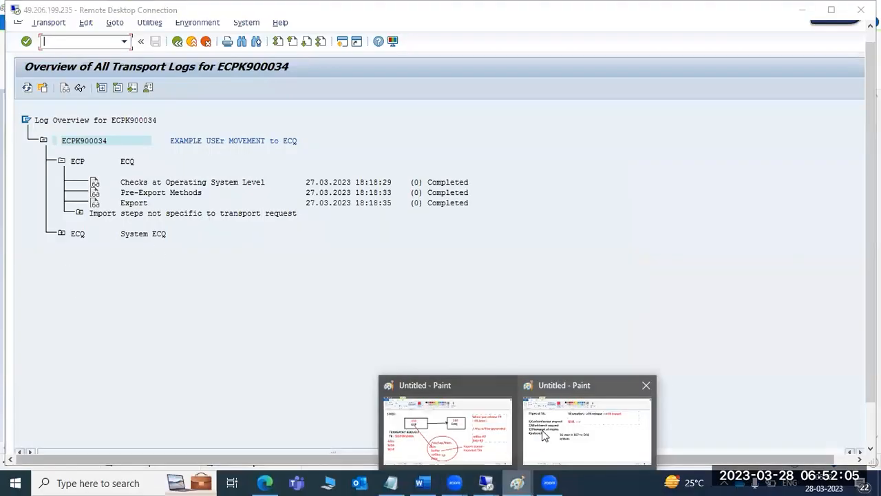
click(472, 424)
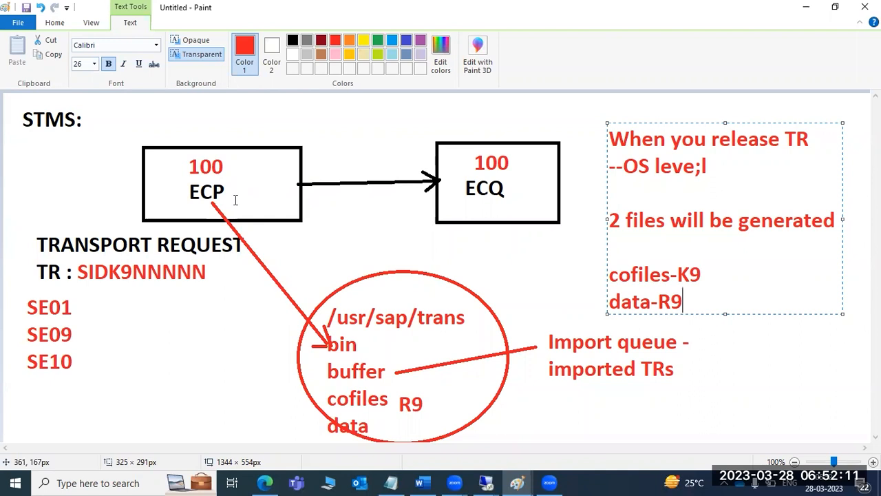
drag(671, 222, 705, 242)
drag(664, 279, 681, 277)
click(639, 300)
drag(640, 299, 653, 301)
drag(678, 274, 701, 274)
drag(659, 300, 684, 301)
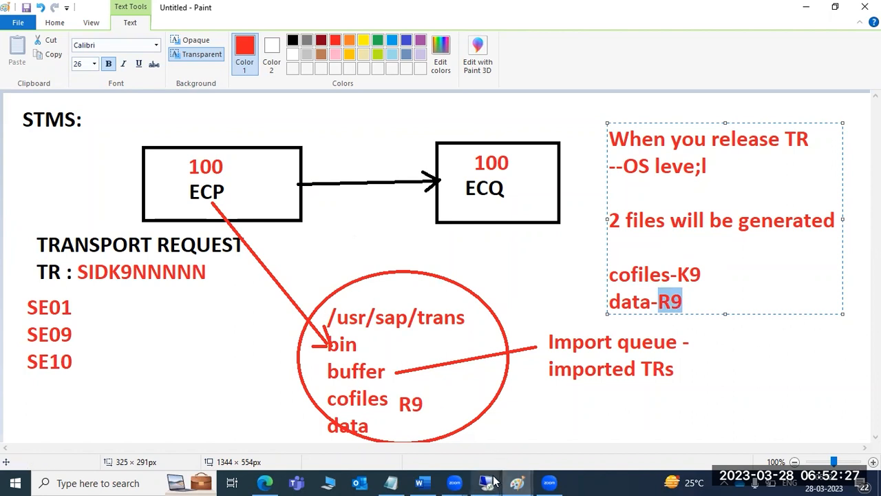
- Return to SAP and go back (F3) to the display of request ECPK900034
mouse_move(491, 480)
click(426, 371)
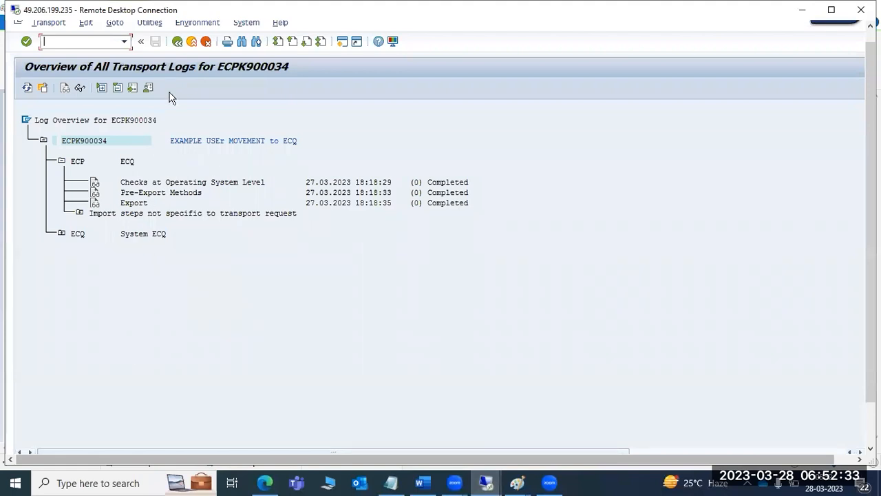
key(F3)
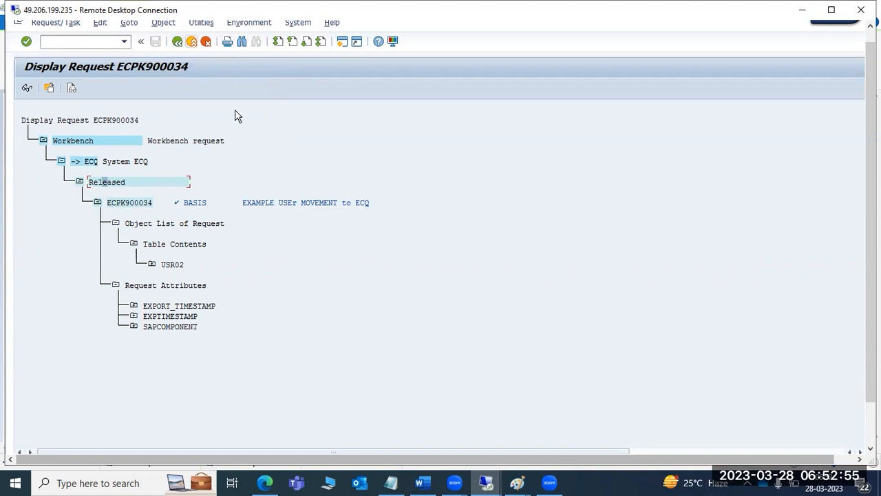
mouse_move(515, 481)
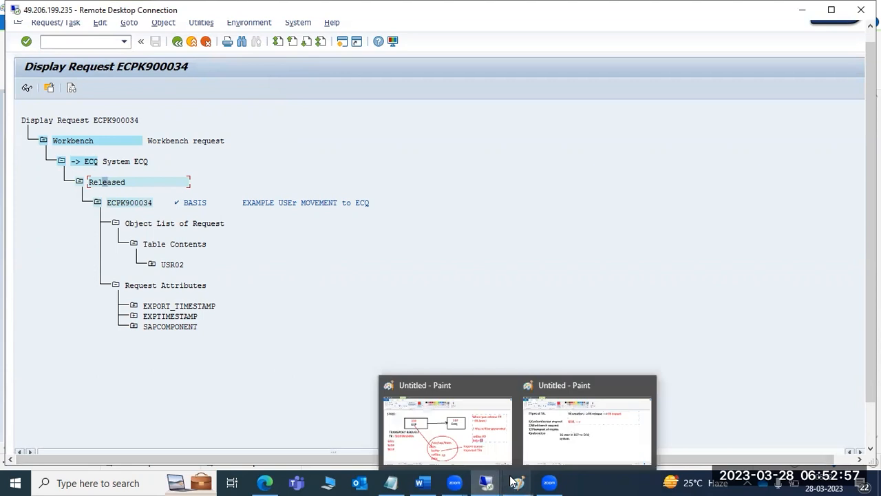
click(560, 427)
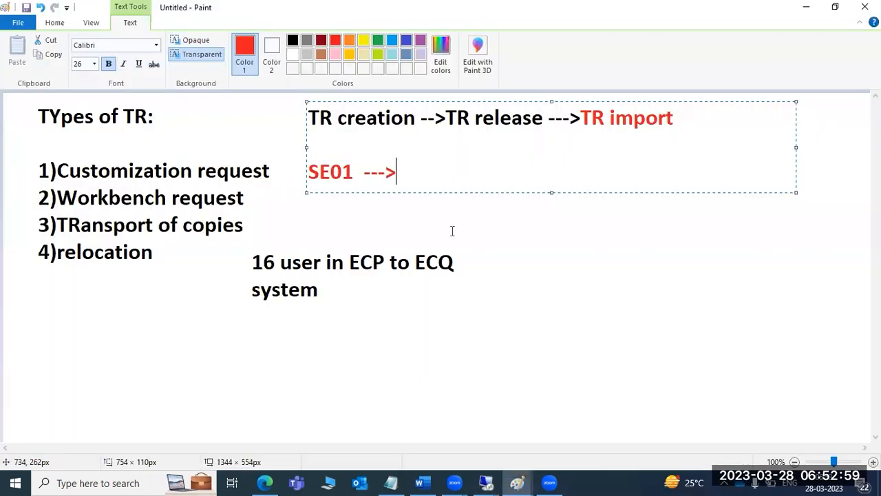
drag(356, 119, 370, 123)
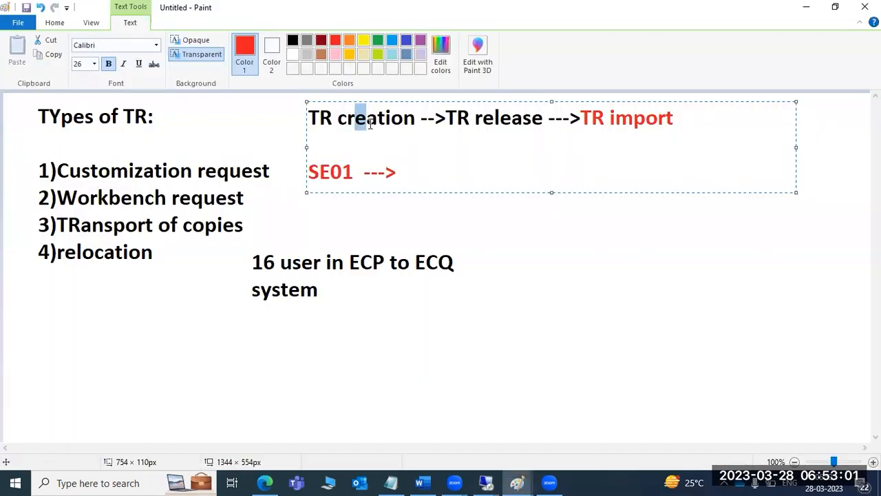
drag(475, 118, 506, 119)
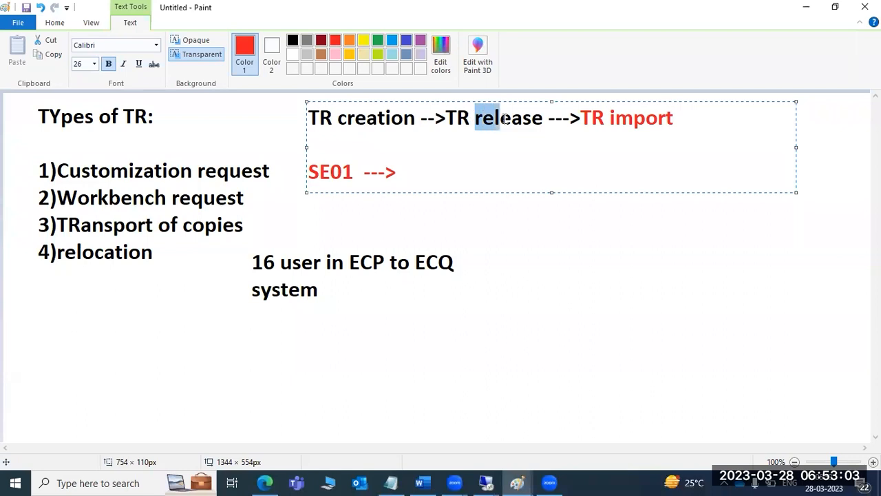
drag(590, 118, 675, 117)
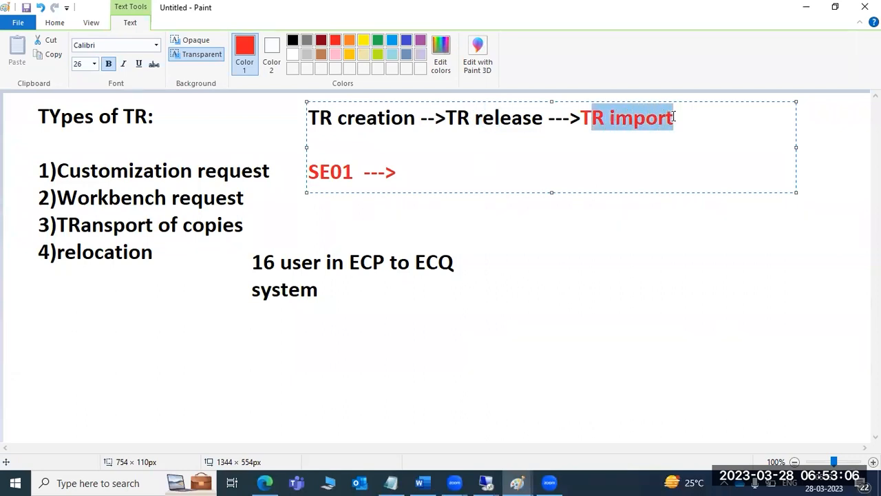
click(617, 119)
drag(584, 111, 677, 106)
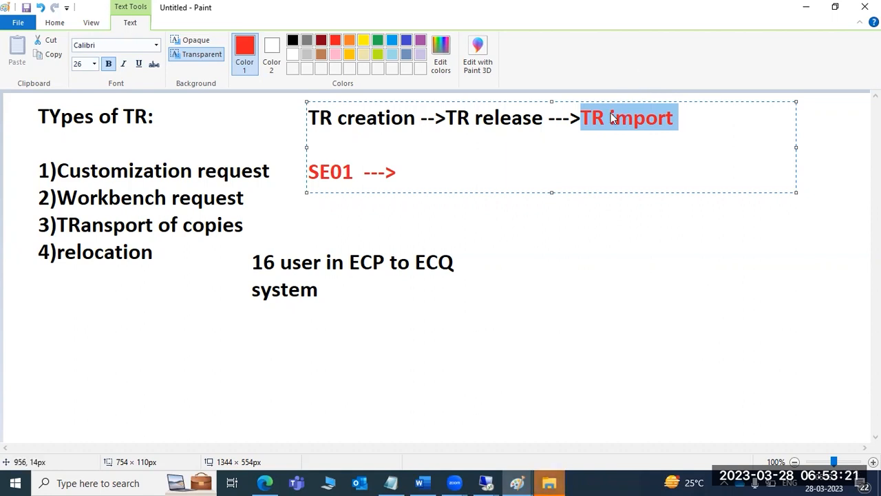
drag(337, 118, 378, 117)
drag(457, 118, 515, 117)
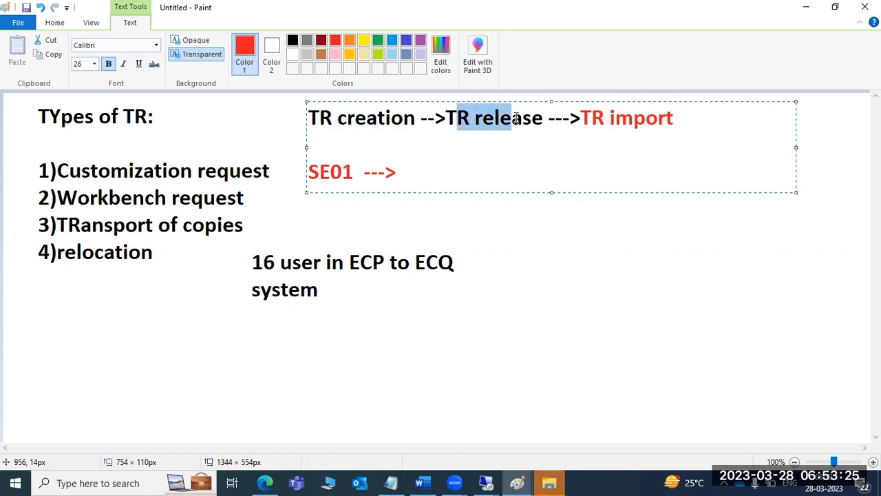
drag(606, 118, 675, 119)
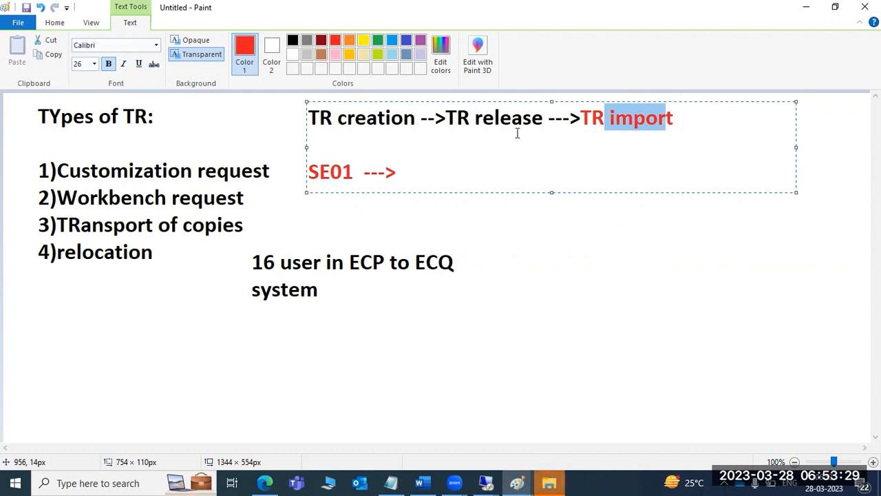
drag(475, 119, 505, 120)
drag(610, 117, 632, 118)
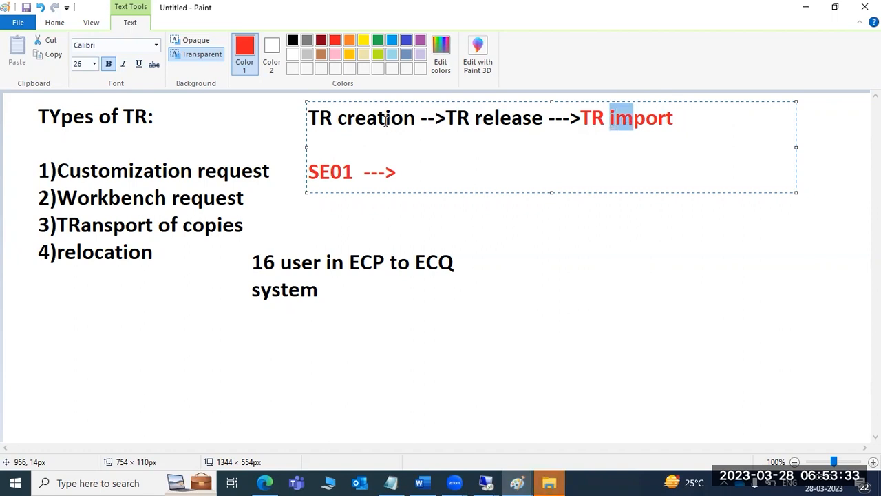
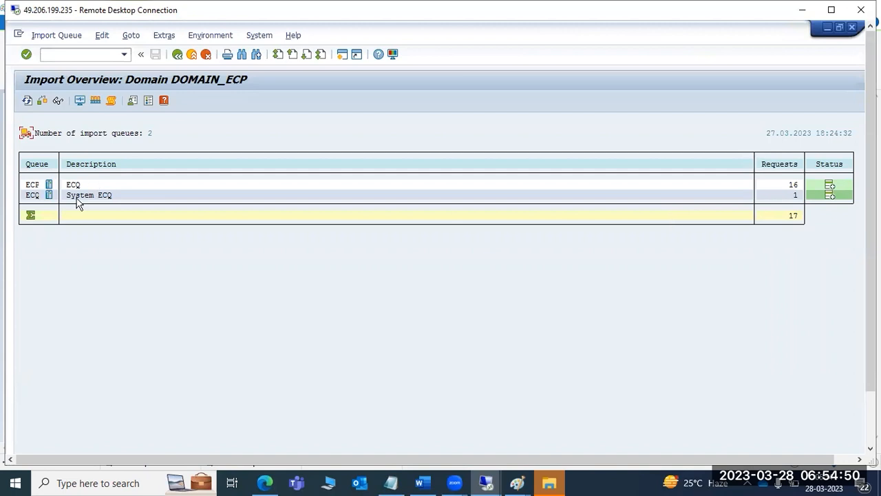
- Inspect the ECQ import queue and its request ECPK900034, then go back to the TMS start screen
click(33, 196)
double_click(33, 196)
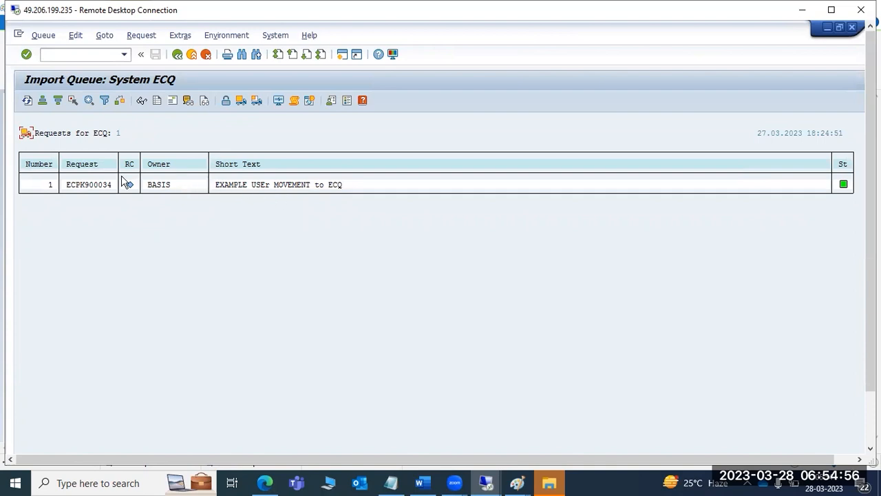
click(85, 185)
click(177, 54)
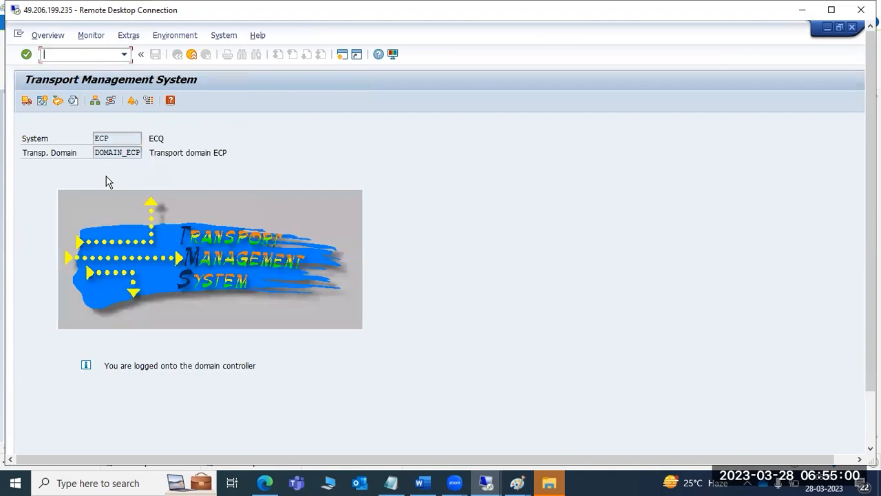
- Open the DOMAIN_ECP import overview and glance at the Paint notes before returning to SAP
click(29, 105)
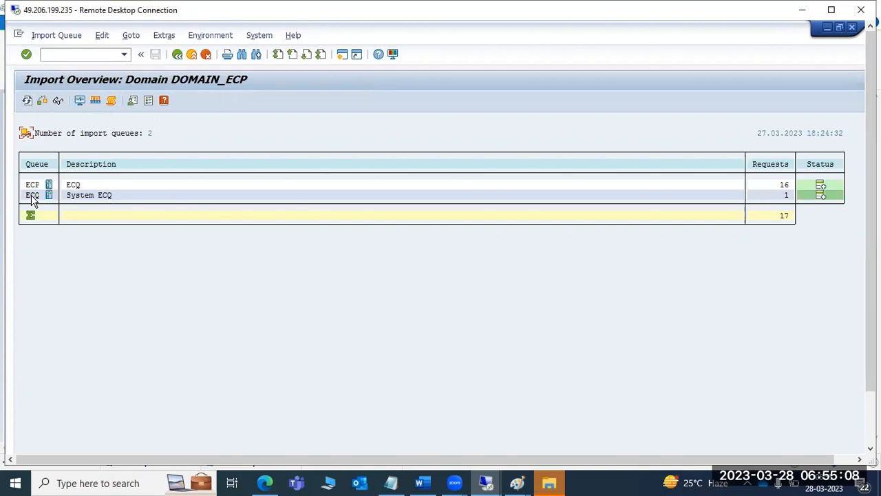
mouse_move(518, 483)
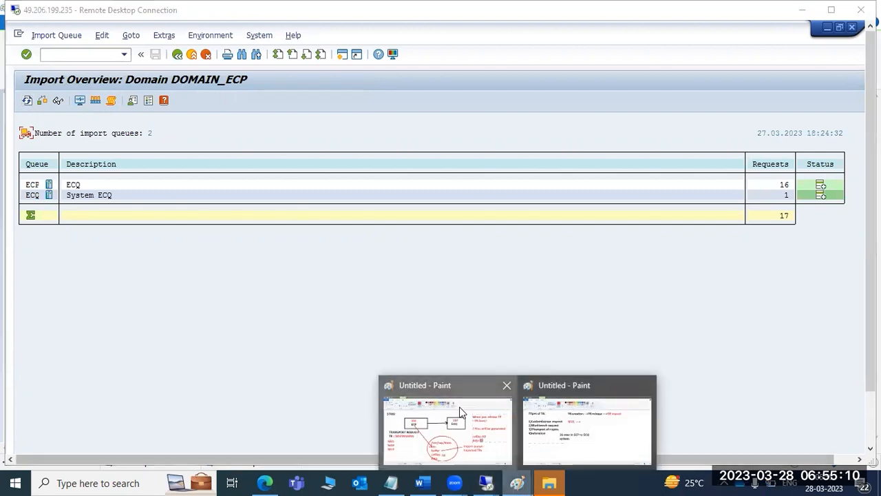
click(449, 429)
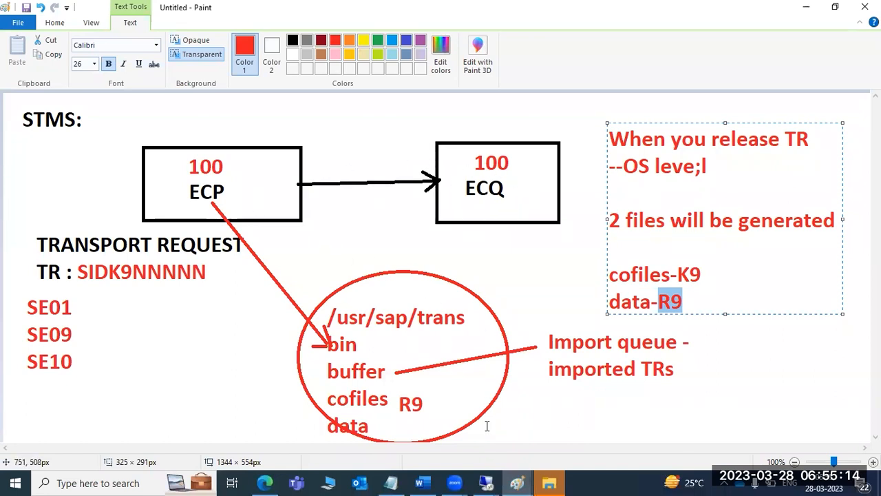
mouse_move(485, 482)
click(523, 433)
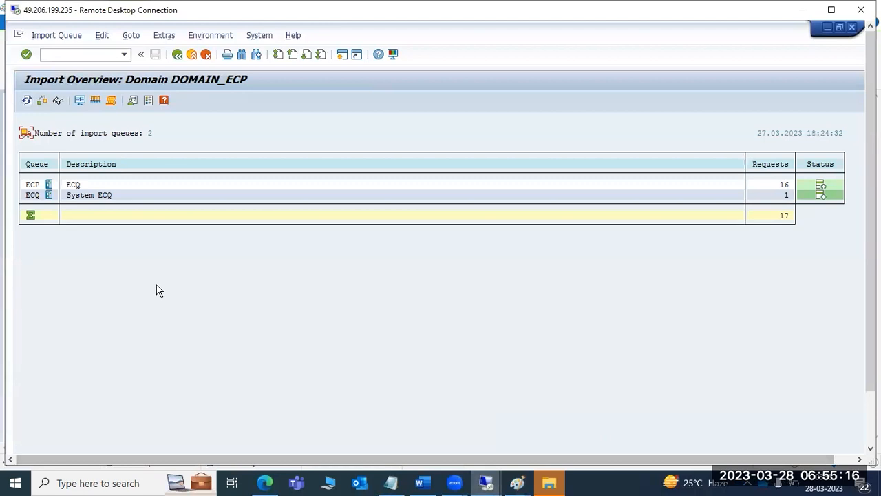
- Reopen and refresh the ECQ import queue, selecting request ECPK900034
double_click(31, 196)
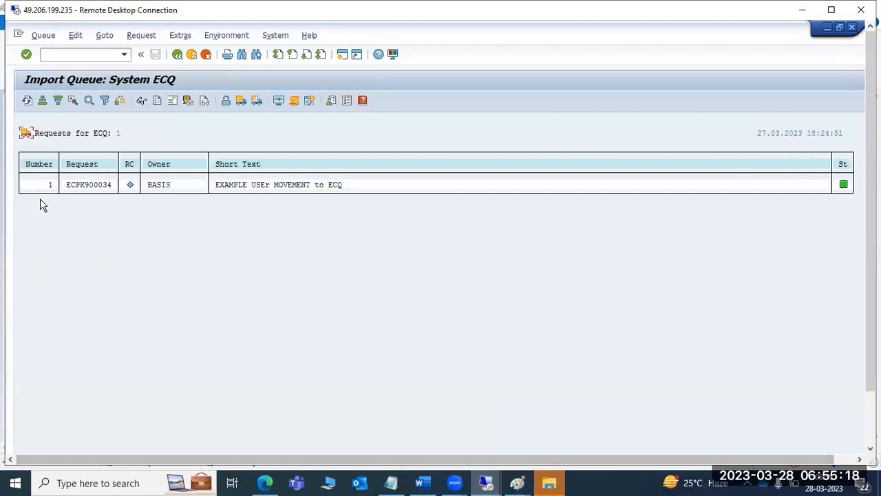
click(27, 100)
click(81, 184)
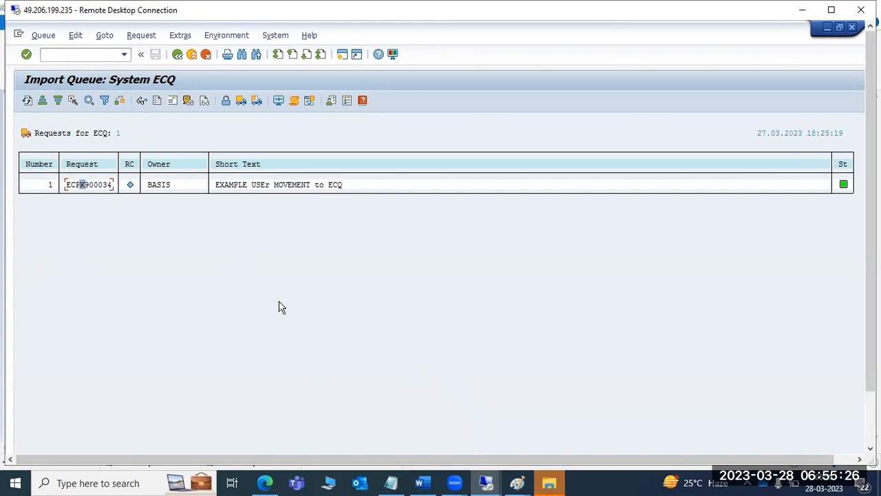
- Back out to SAP Easy Access and rerun transaction STMS
click(173, 57)
click(175, 57)
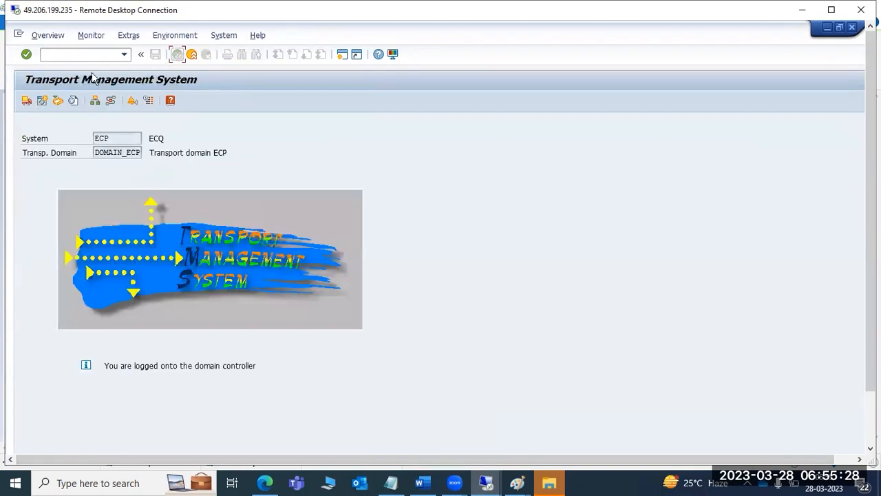
click(177, 55)
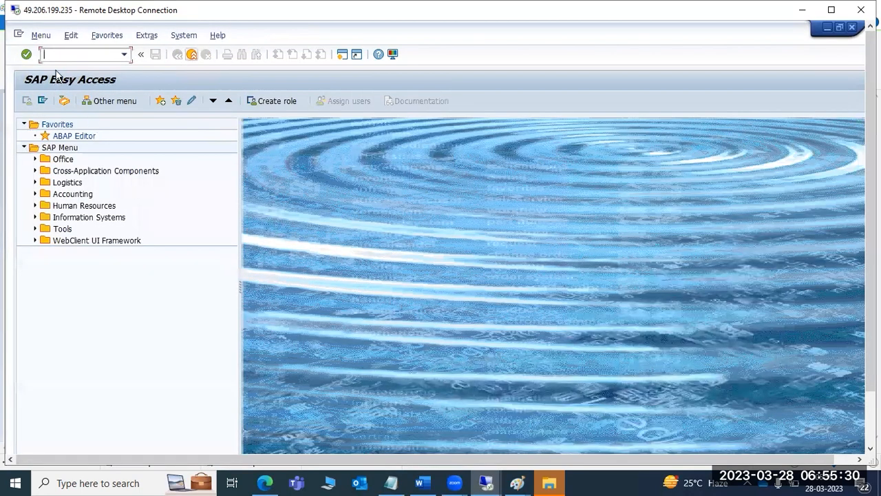
text(ms)
key(Return)
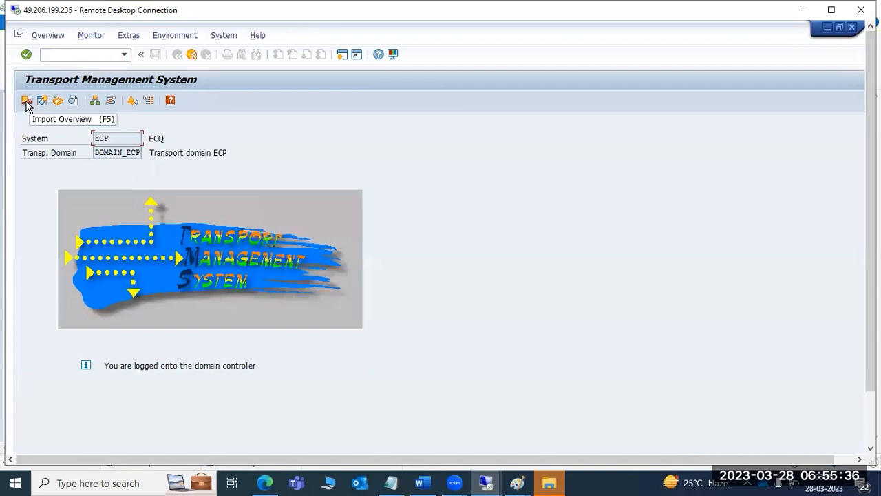
- From the import overview, open the ECQ queue and select request ECPK900034
click(27, 101)
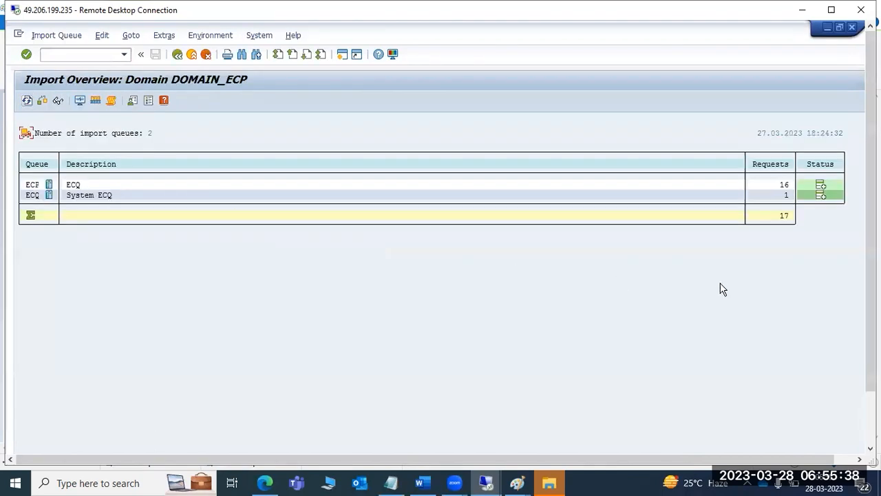
double_click(31, 197)
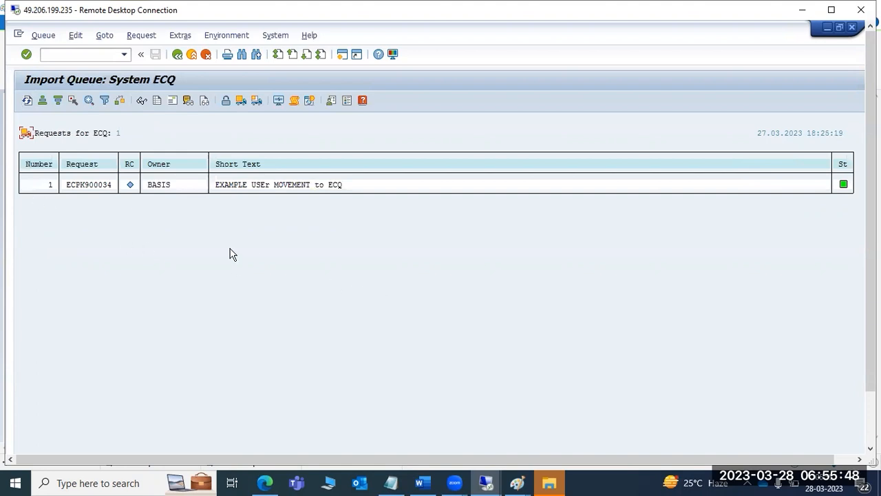
click(91, 187)
click(107, 36)
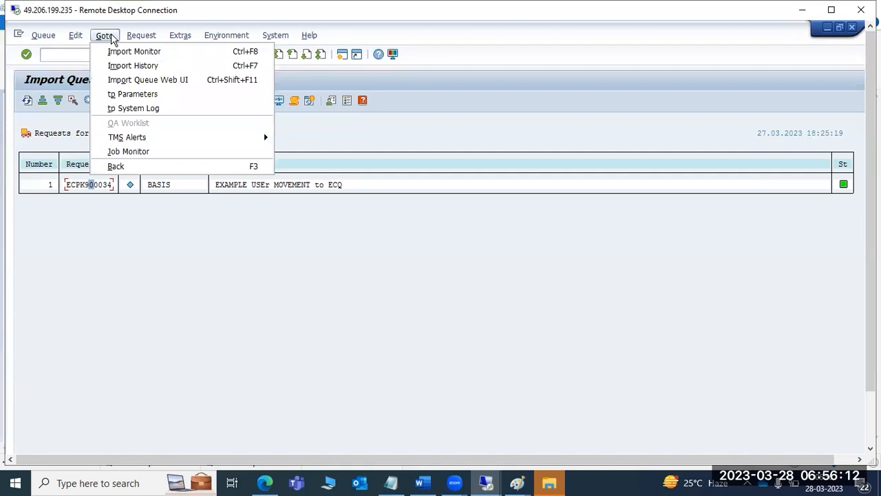
- Try importing ECPK900034 from the Request menu and the Import icon, cancelling both dialogs
mouse_move(140, 37)
click(155, 66)
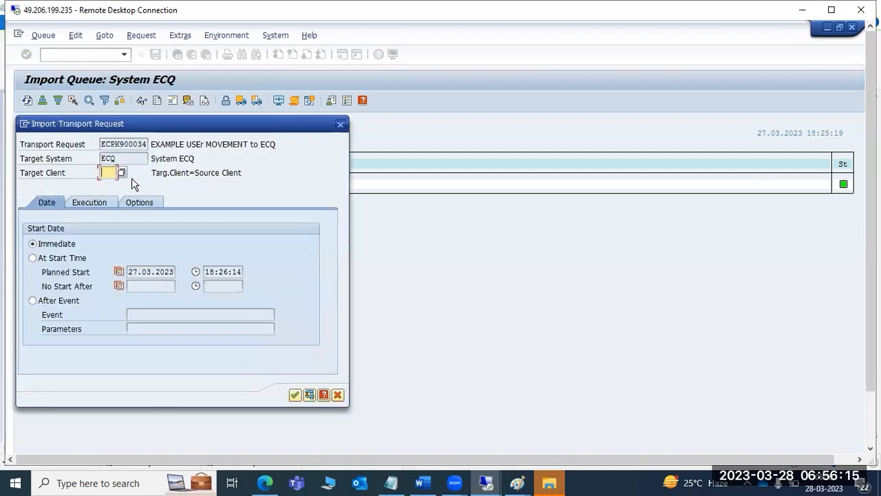
click(341, 124)
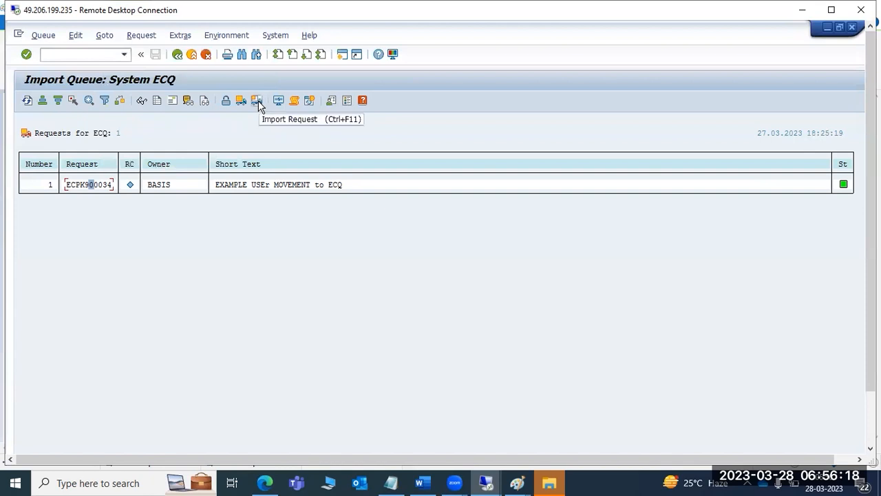
click(258, 101)
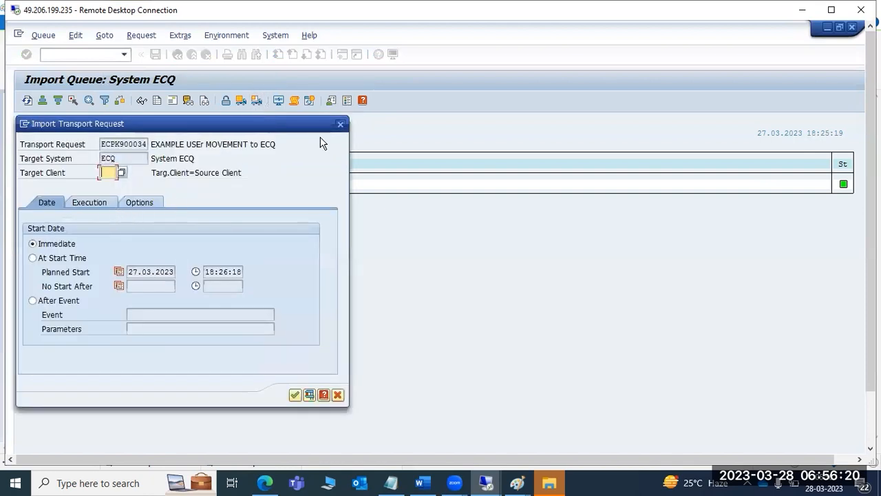
click(341, 124)
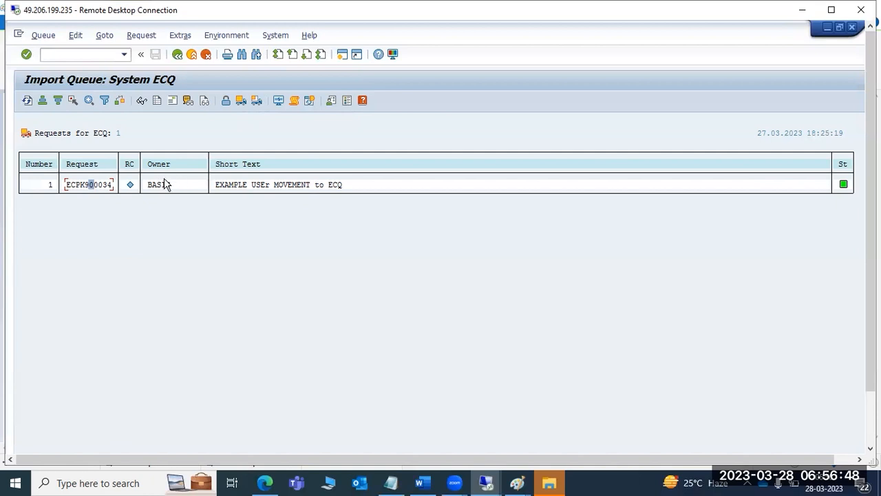
- Reselect ECPK900034, choose Request > Import, pick target client 001 and keep Immediate start
click(75, 185)
click(142, 36)
click(153, 66)
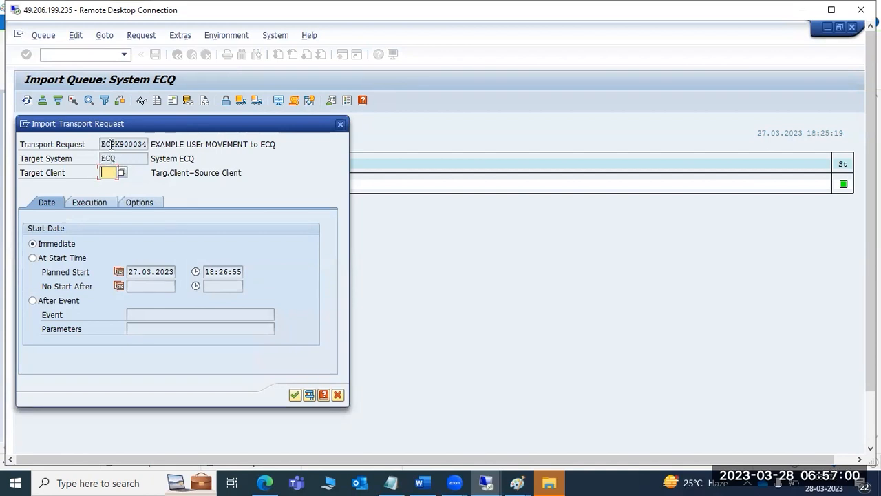
click(121, 172)
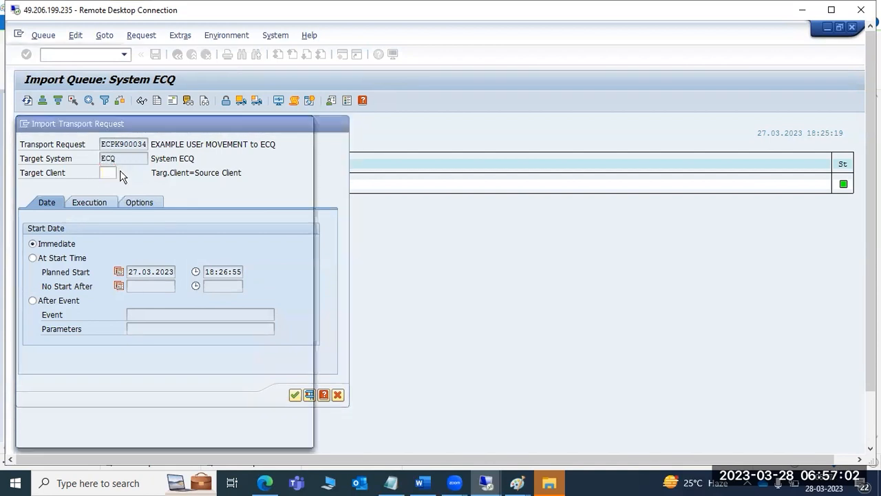
double_click(39, 208)
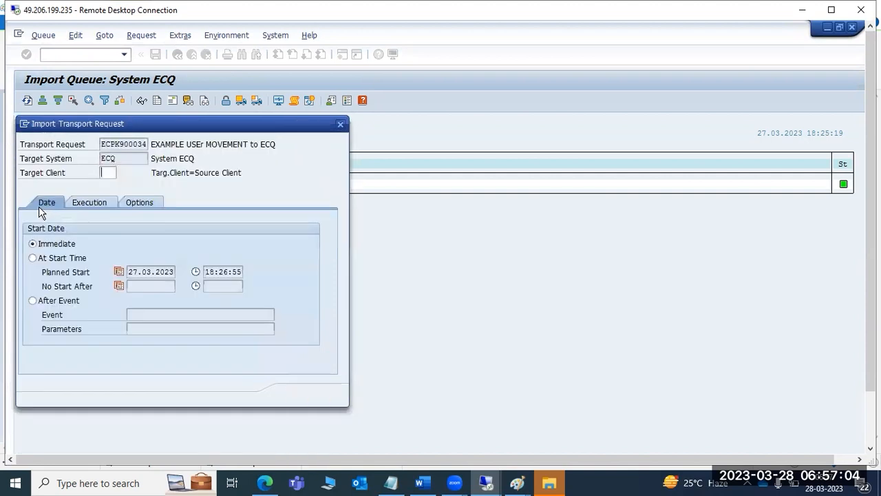
click(57, 246)
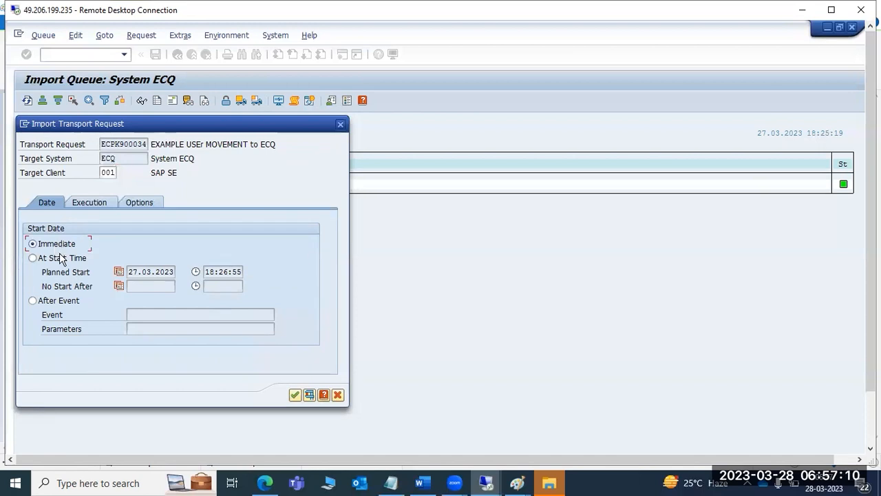
- Review start, execution and options tabs, keeping Immediate and asynchronous, then close without importing
click(59, 256)
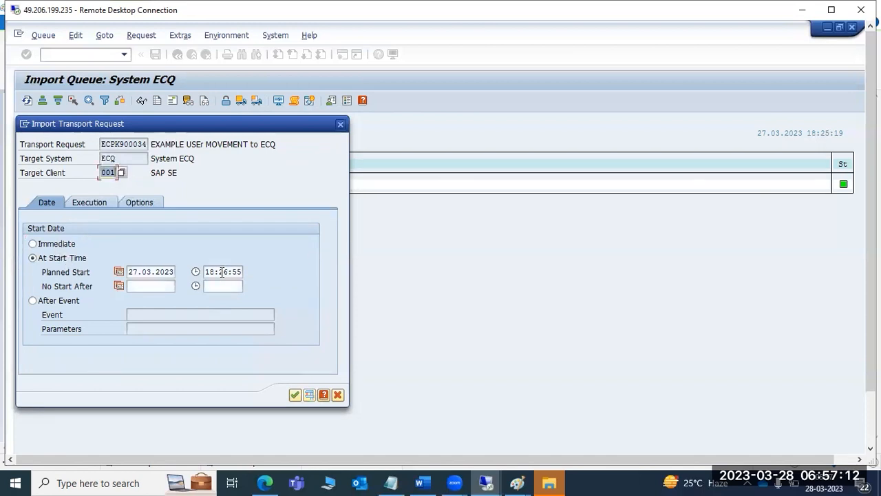
click(54, 246)
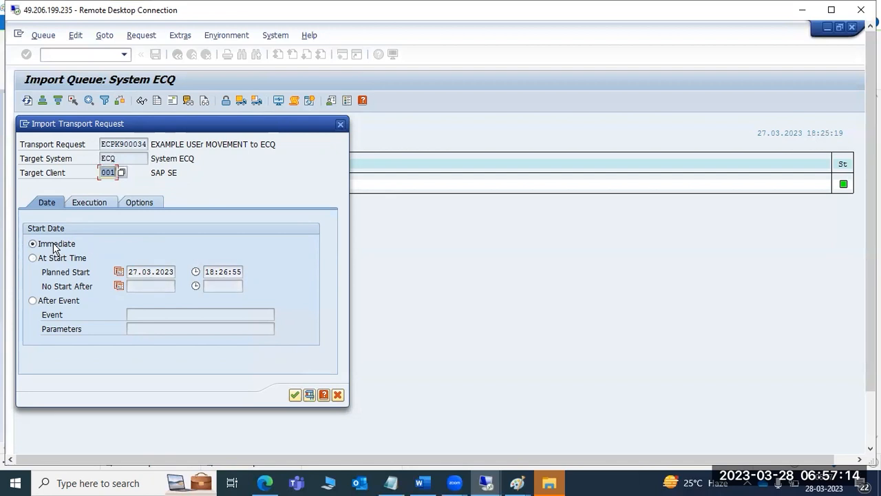
click(80, 204)
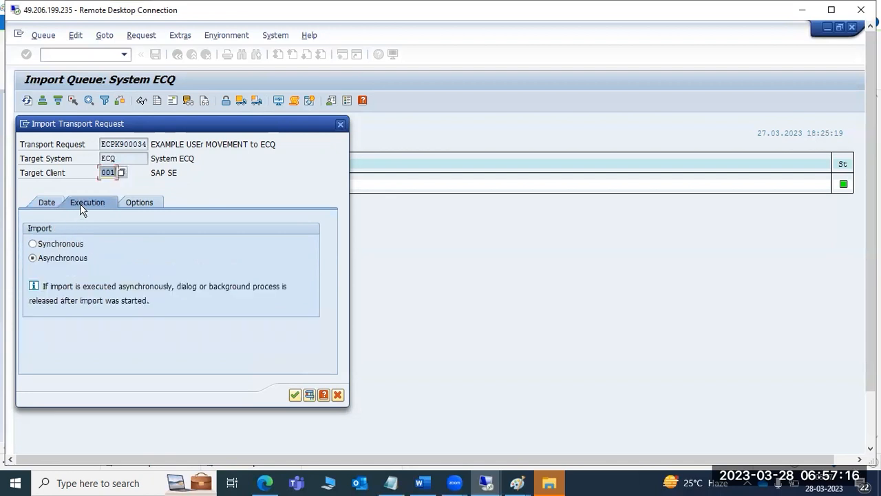
click(76, 245)
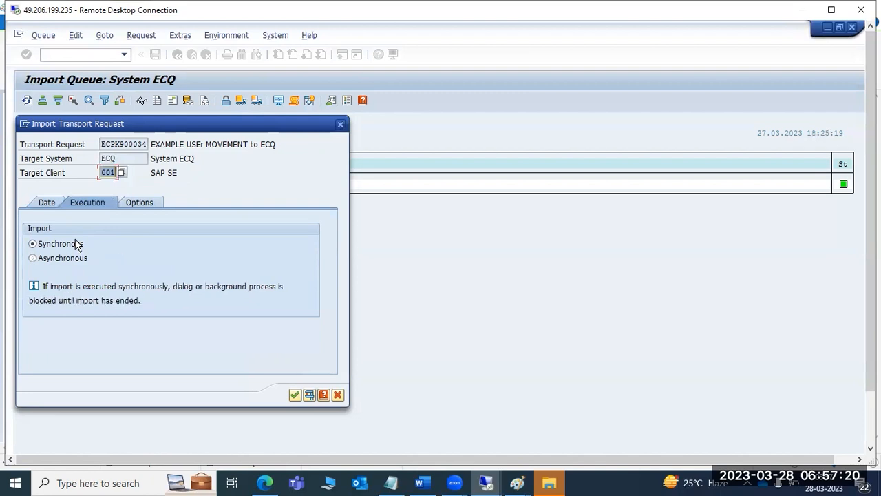
click(76, 257)
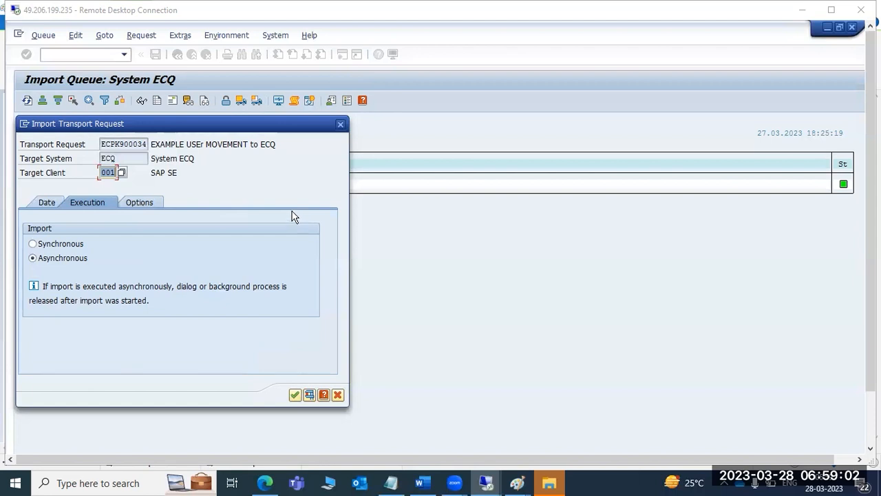
click(157, 202)
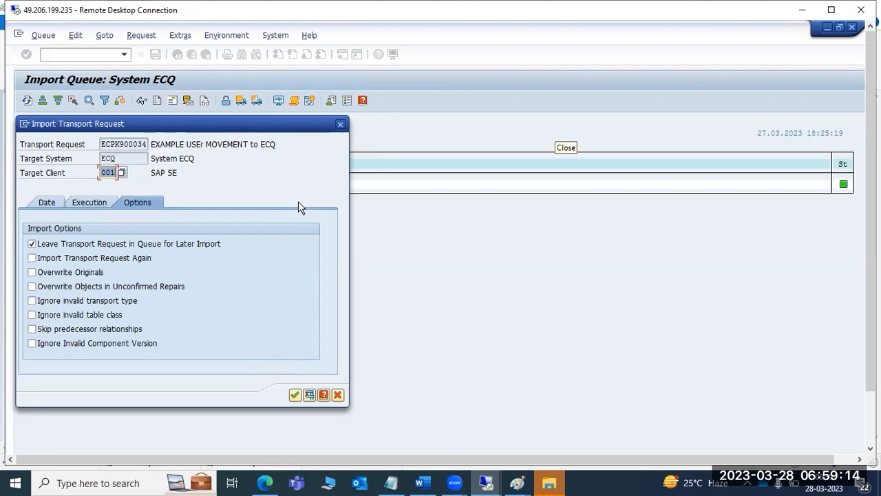
click(341, 124)
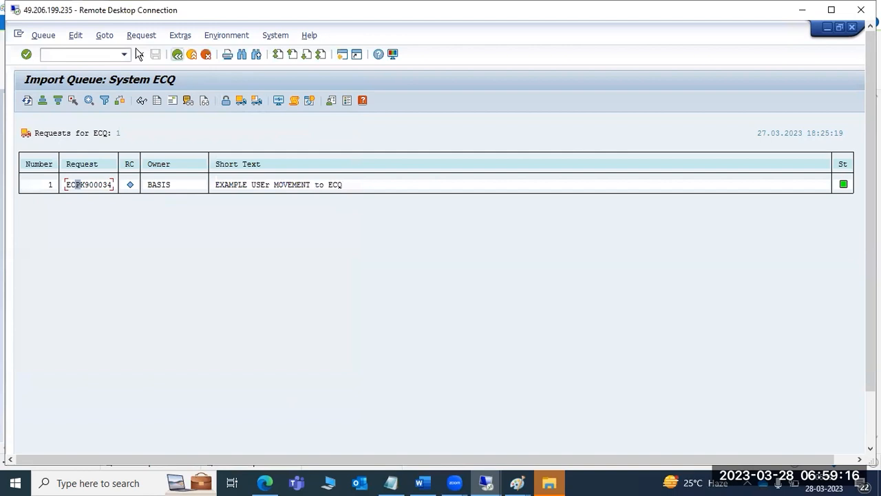
- Go back, check the Paint note previews, then rerun /nstms in SAP
key(F3)
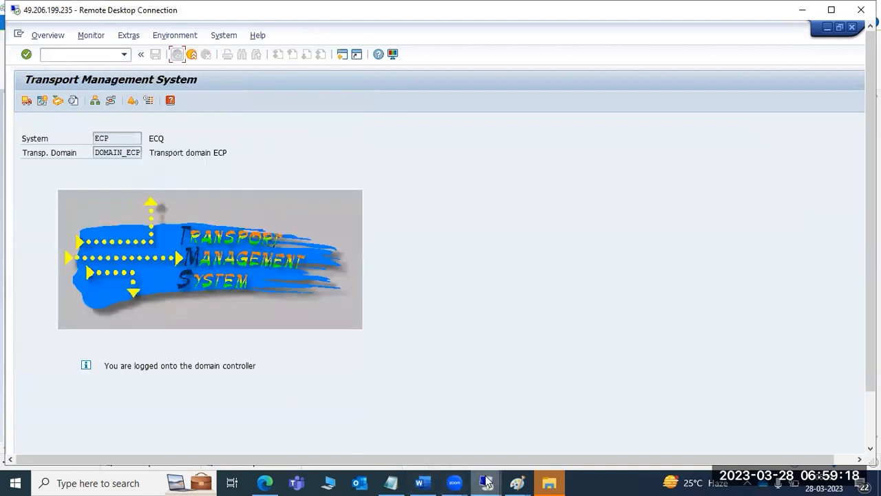
click(517, 483)
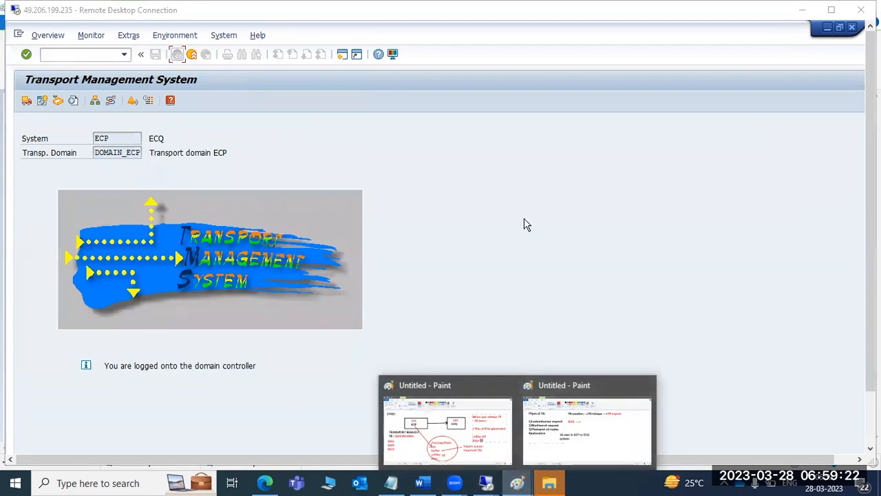
click(524, 224)
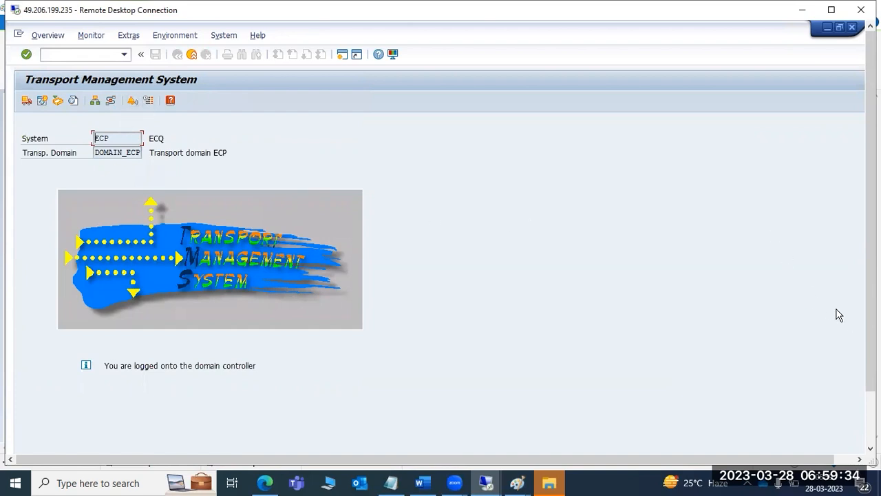
drag(871, 337, 871, 365)
scroll(856, 285, up, 2)
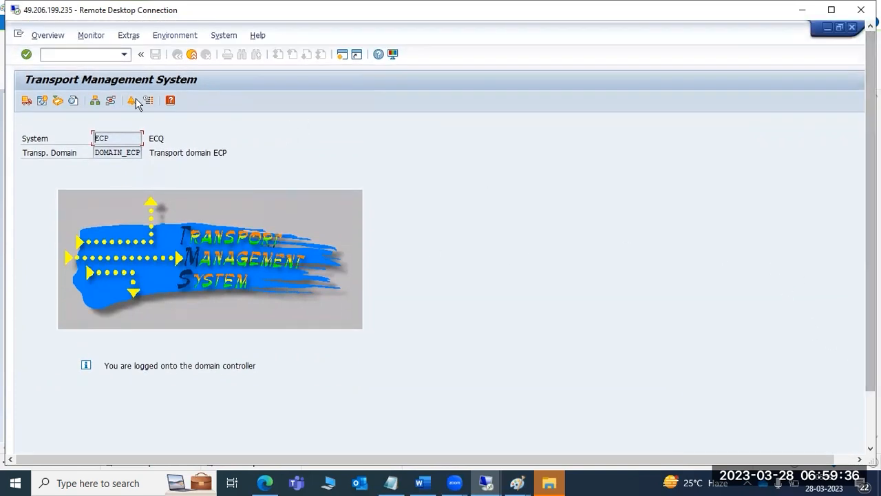
click(61, 56)
text(/nstms)
key(Return)
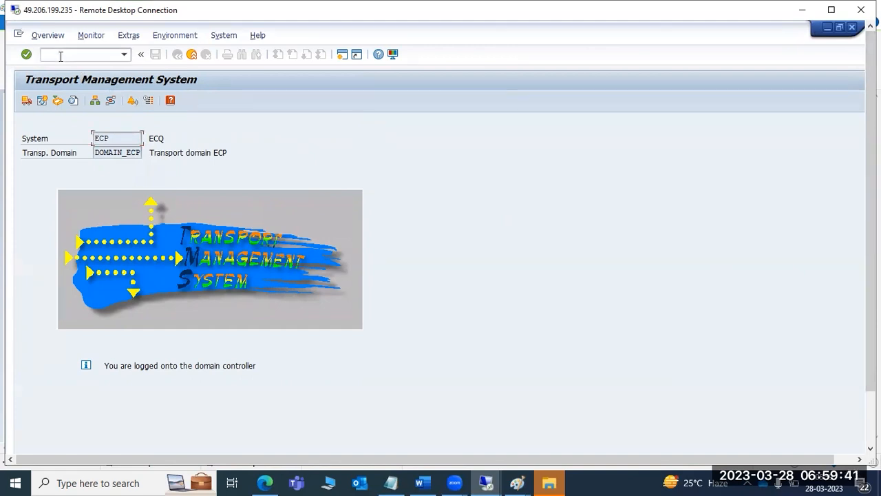
- Open the ECQ import queue, select ECPK900034 and start the Import Request dialog
click(27, 102)
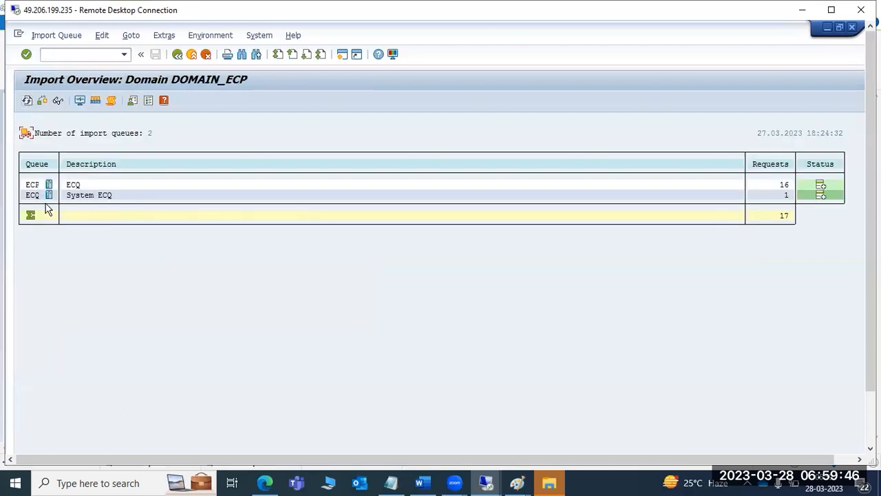
double_click(33, 196)
click(90, 186)
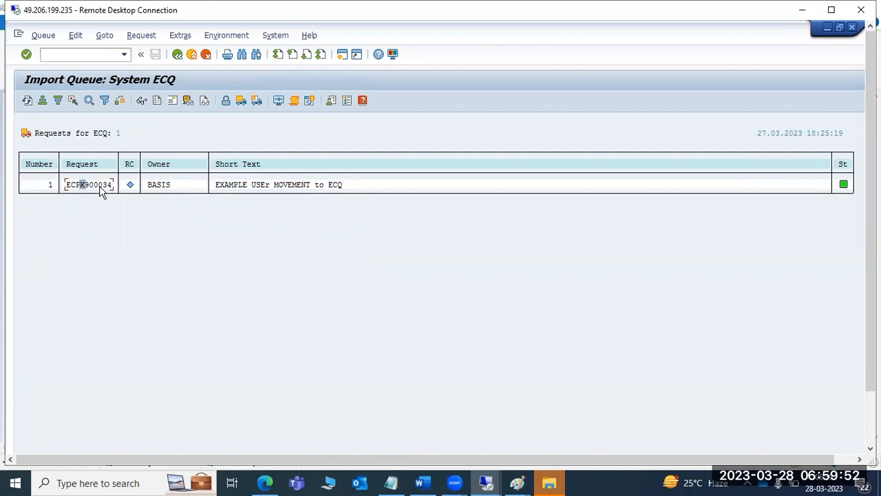
click(256, 101)
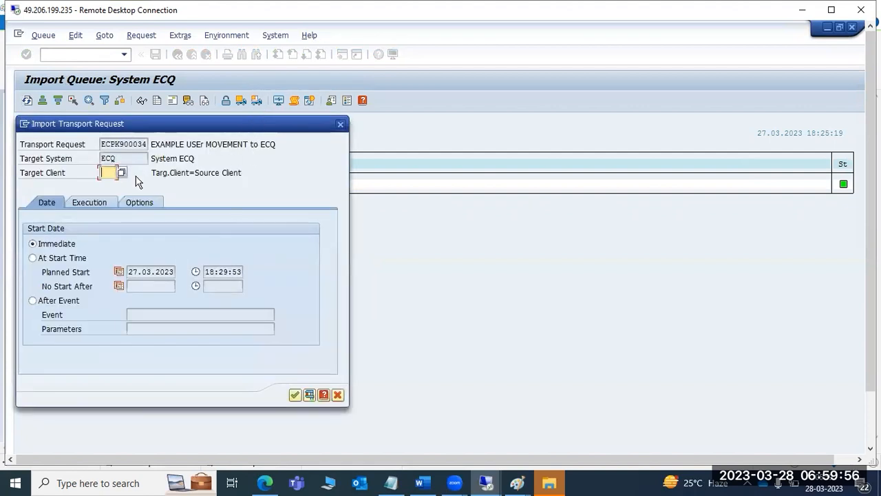
- Pick target client 001 via F4, keep asynchronous execution, and show the Options tab
click(122, 172)
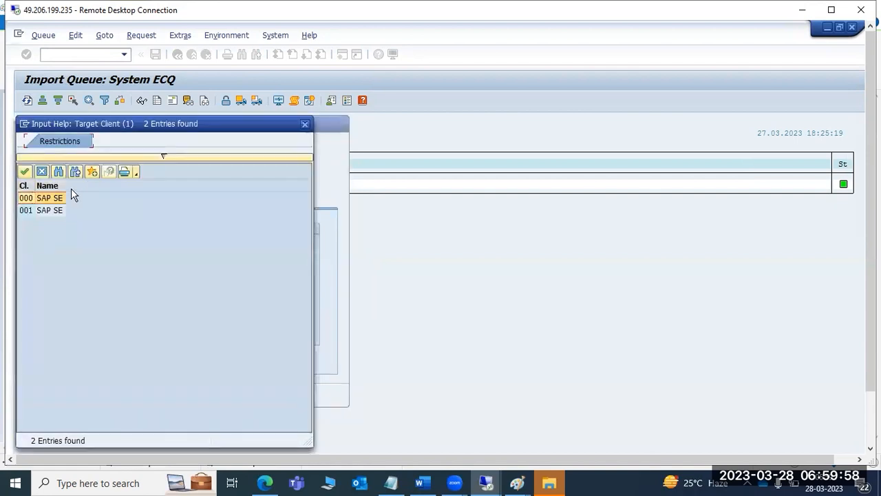
double_click(28, 211)
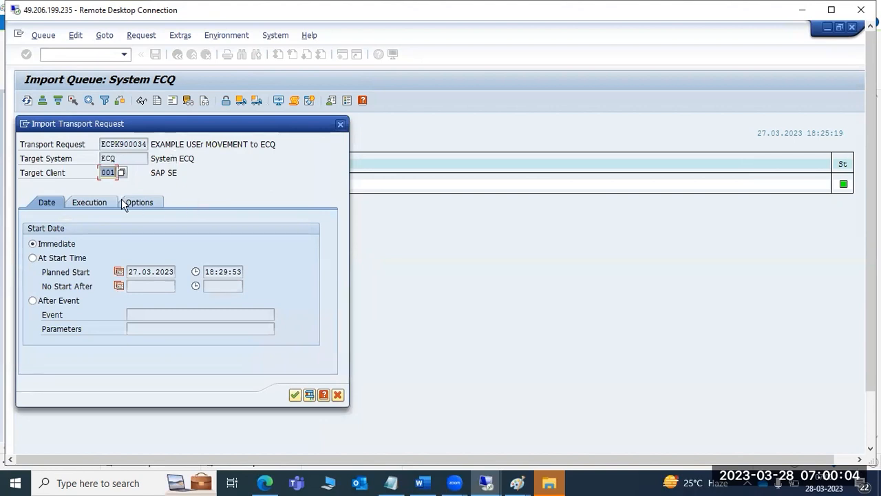
click(101, 206)
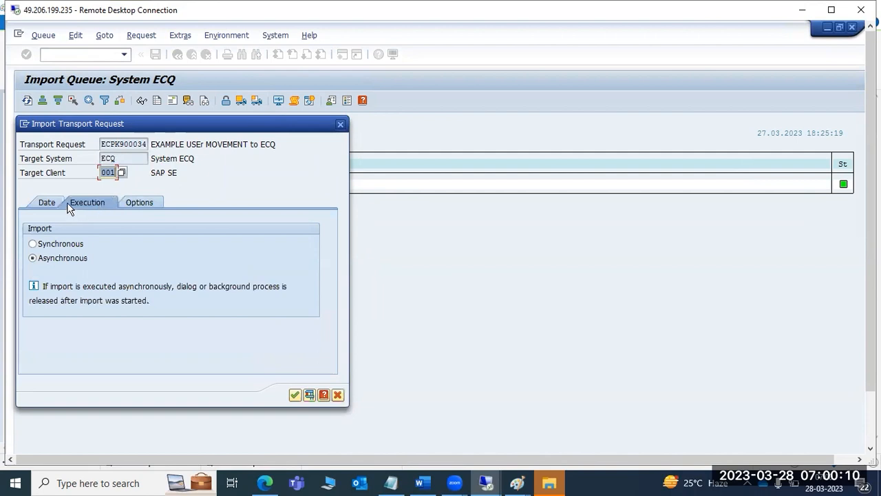
click(56, 245)
click(62, 253)
click(142, 202)
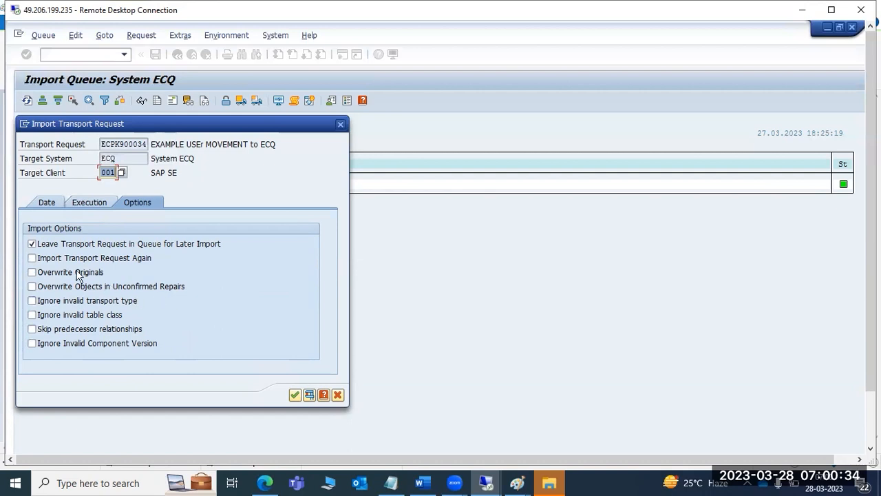
- Tick Import Again, Overwrite Originals, Overwrite Unconfirmed Repairs and Ignore Invalid Component Version, reviewing predecessor and table-class options
click(32, 259)
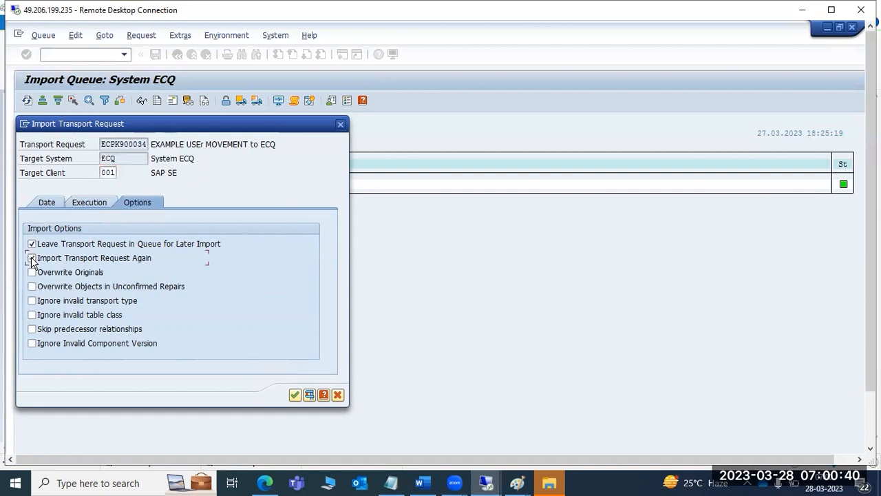
drag(119, 143, 152, 143)
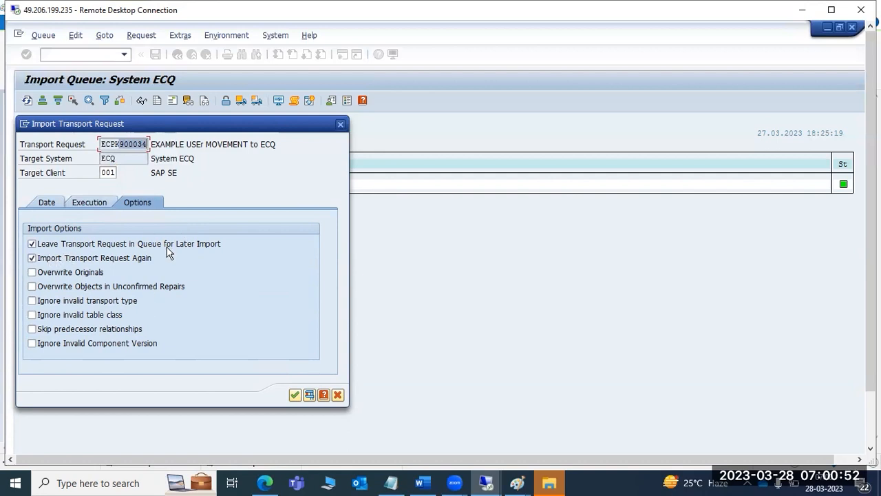
click(77, 275)
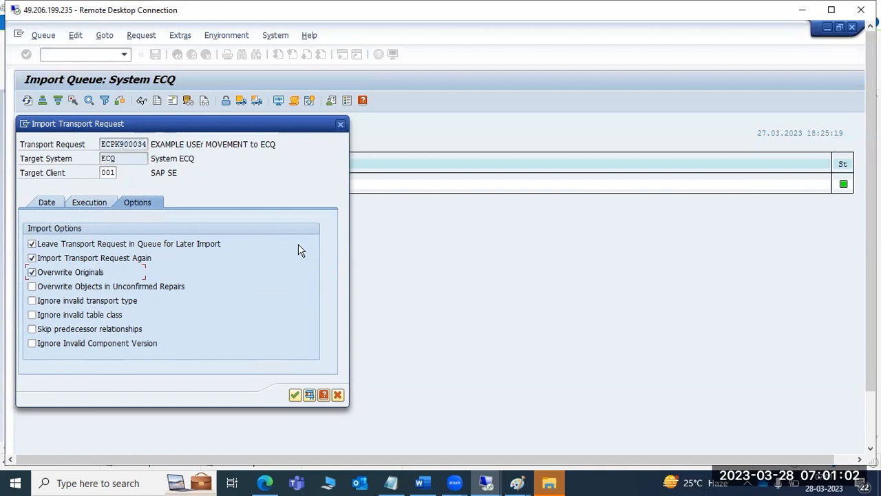
click(64, 288)
click(32, 343)
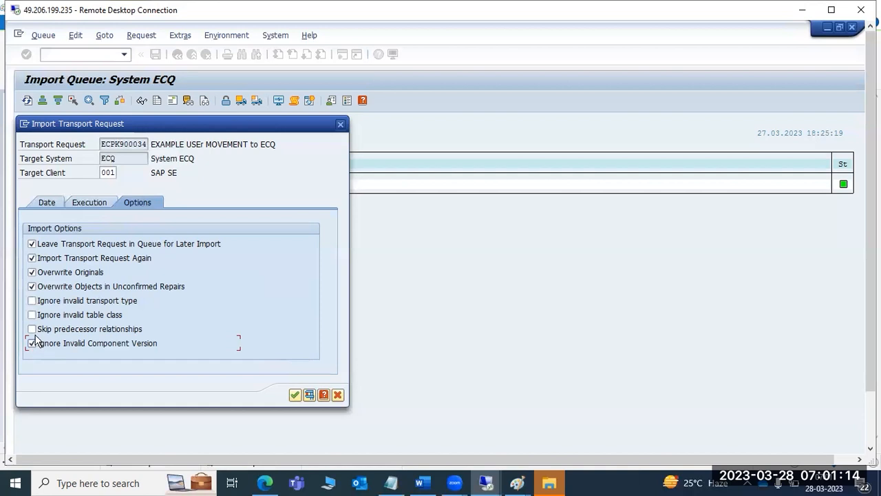
click(31, 330)
click(32, 315)
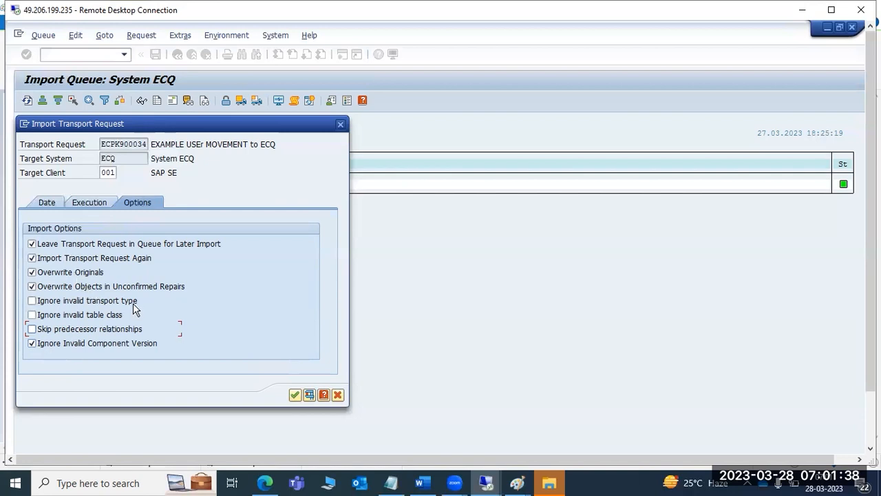
- Confirm the ECPK900034 import options, then draw a new text box on the right of the Paint notes
click(295, 395)
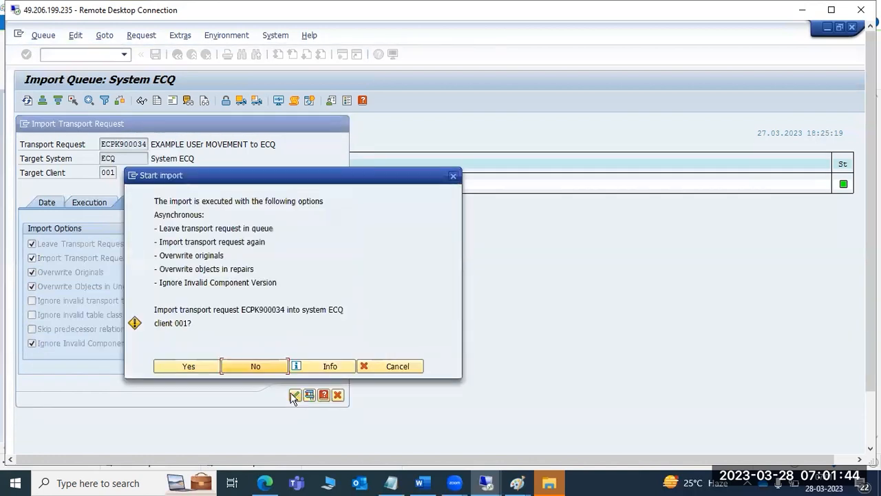
mouse_move(181, 309)
mouse_down()
mouse_move(351, 311)
mouse_move(356, 324)
mouse_move(173, 325)
mouse_up()
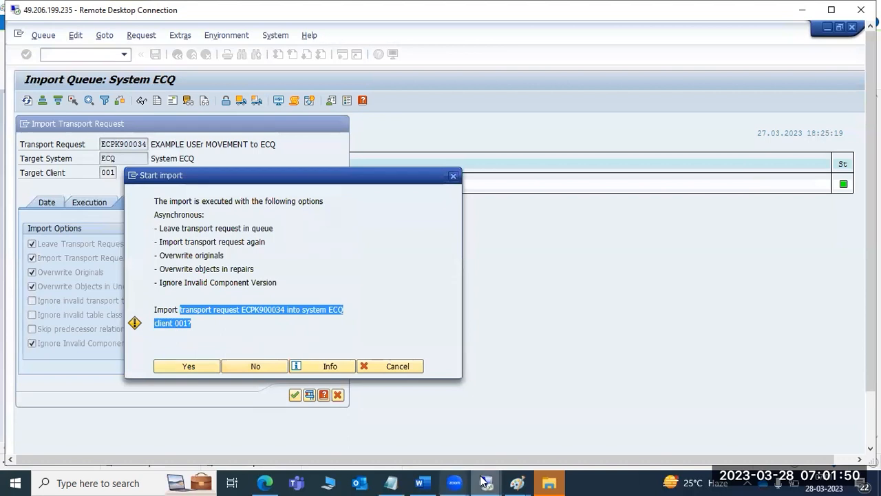
mouse_move(529, 475)
click(551, 434)
mouse_move(537, 169)
mouse_down()
mouse_move(619, 342)
mouse_move(674, 403)
mouse_move(770, 424)
mouse_up()
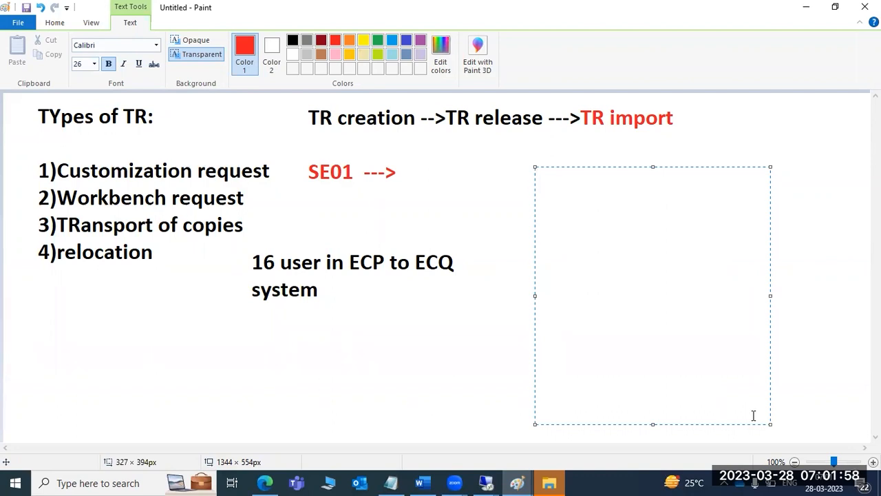
- Write JOB, RFC- and BTC-WP on separate lines in Paint, then return to SAP
text(JOB)
key(Return)
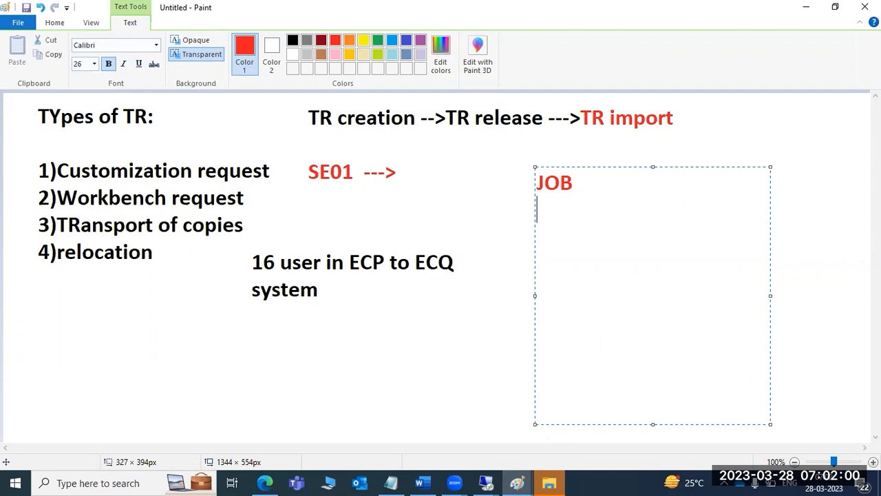
text(RFC- )
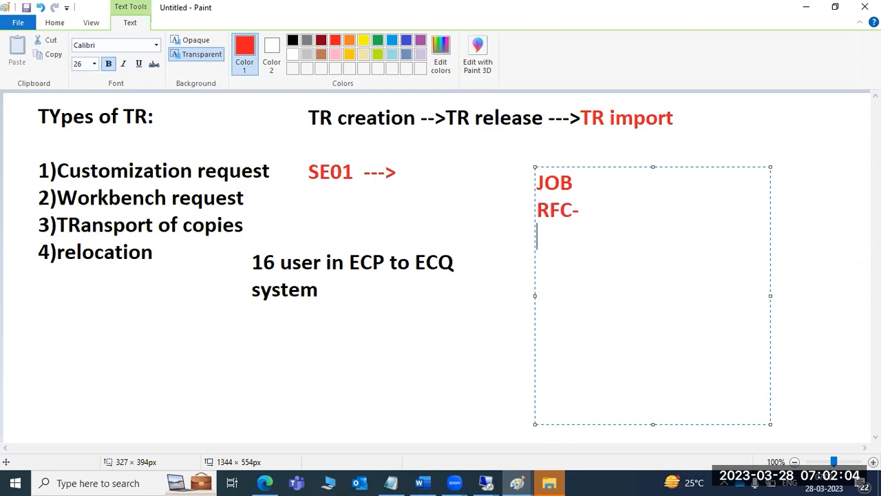
text(BTC-WP)
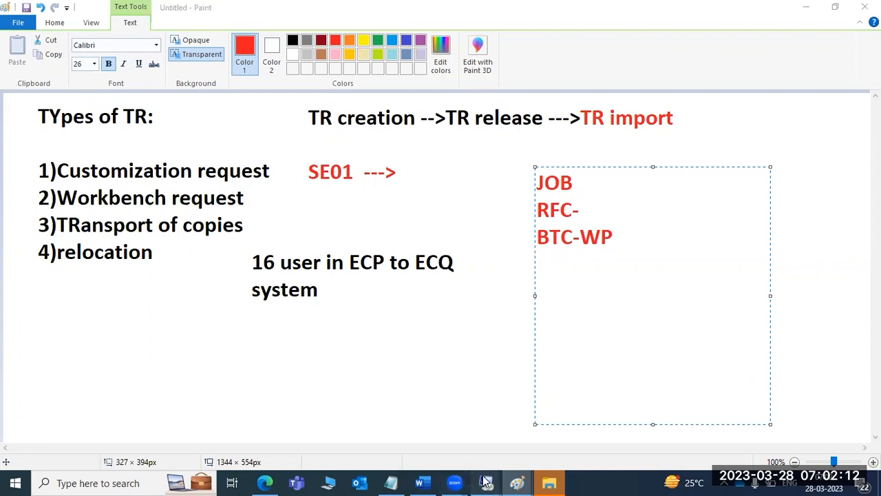
mouse_move(486, 482)
click(538, 417)
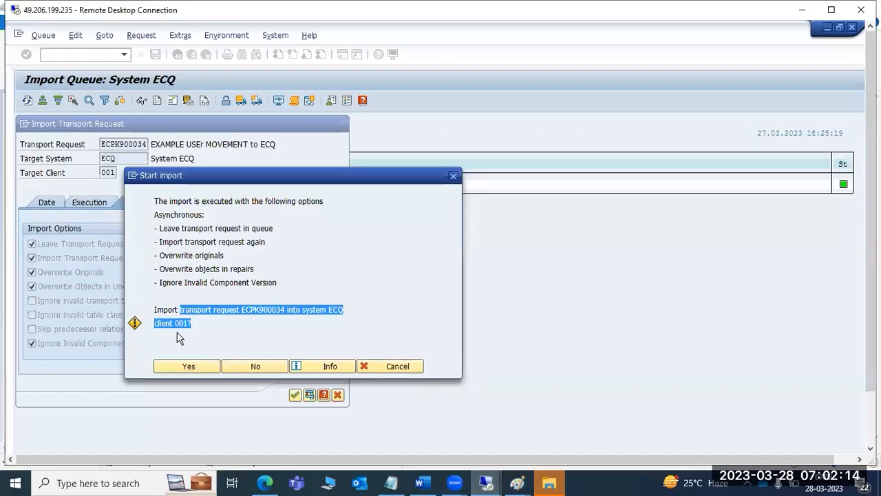
- Confirm the import with Yes and log on remotely to ECQ client 001 with the user and password
click(189, 368)
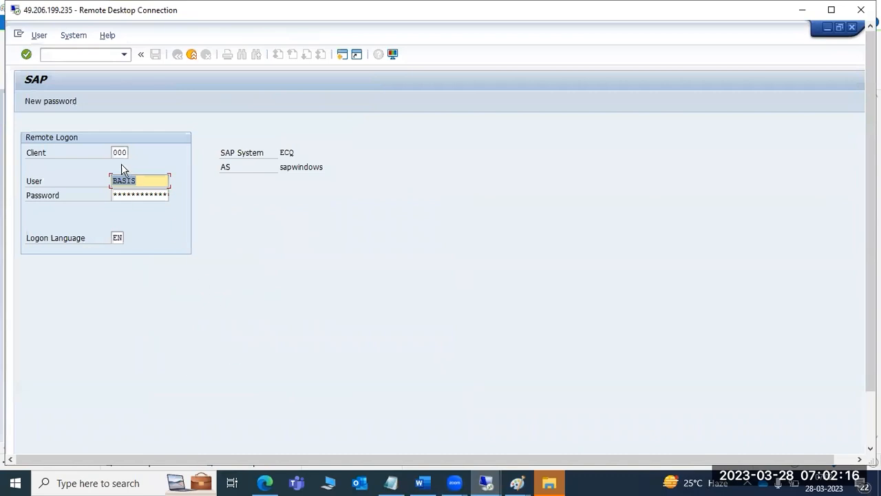
click(119, 152)
text(001)
key(Tab)
text(ddic)
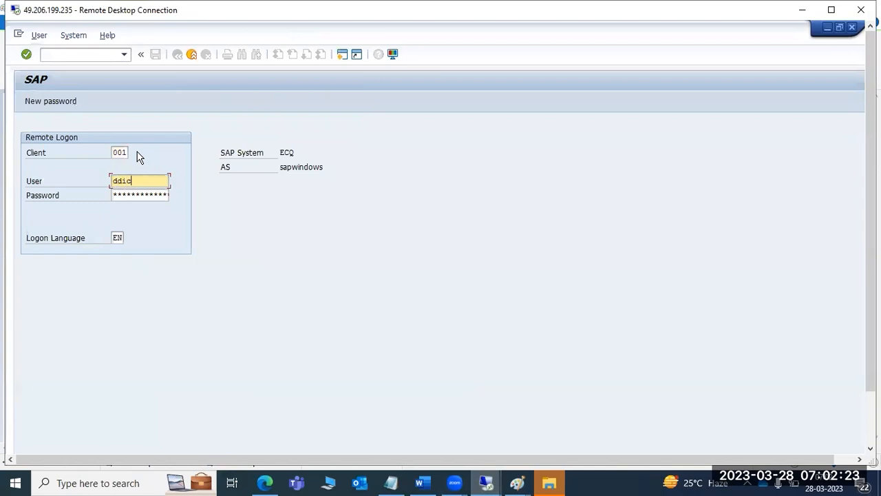
key(Tab)
text(*****)
key(Return)
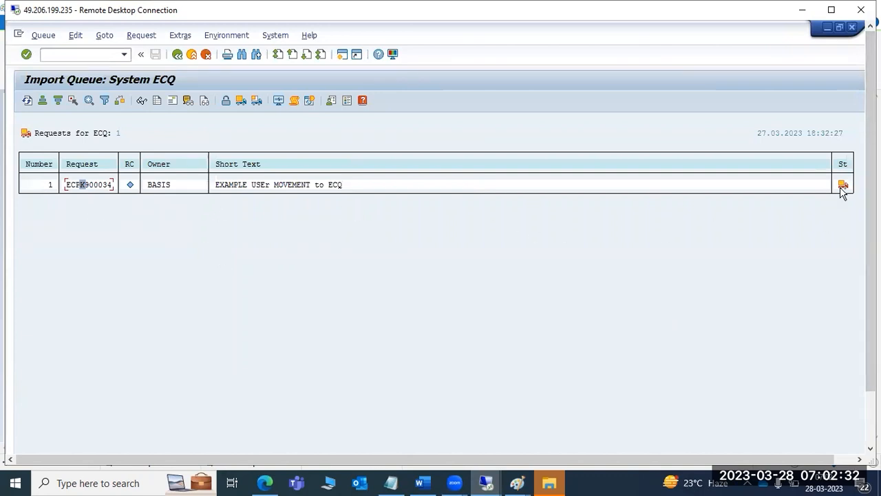
- Confirm the ECPK900034 import is running in the ECQ queue, then bring up the Paint diagram
drag(872, 201, 871, 270)
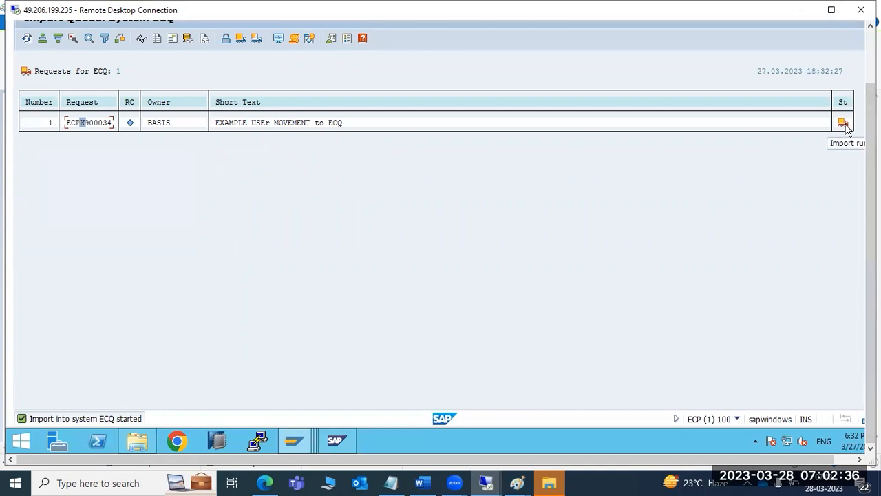
drag(871, 276, 871, 247)
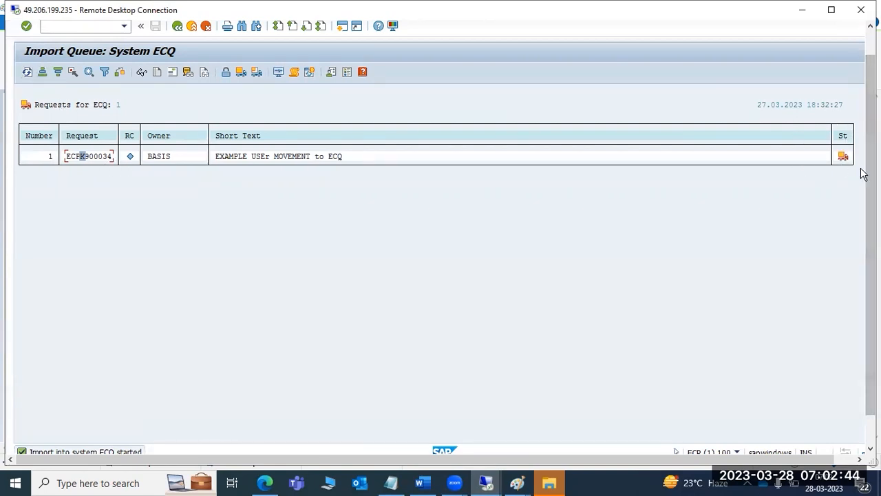
mouse_move(518, 482)
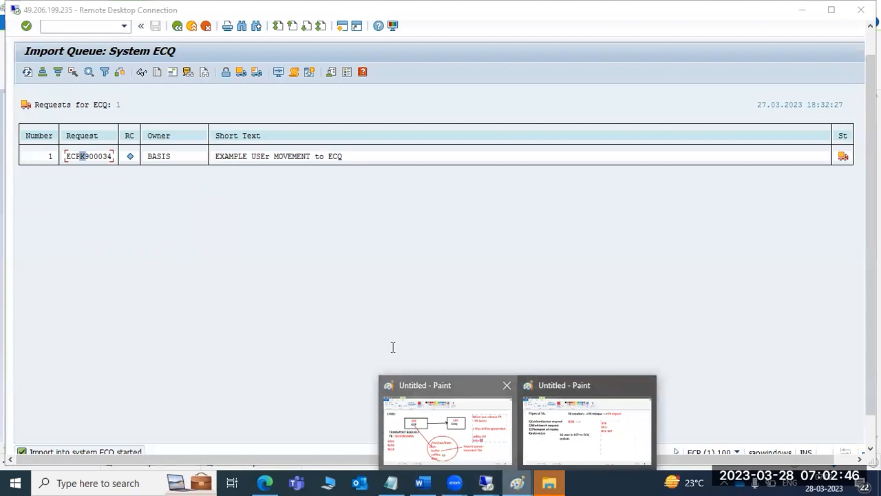
click(513, 441)
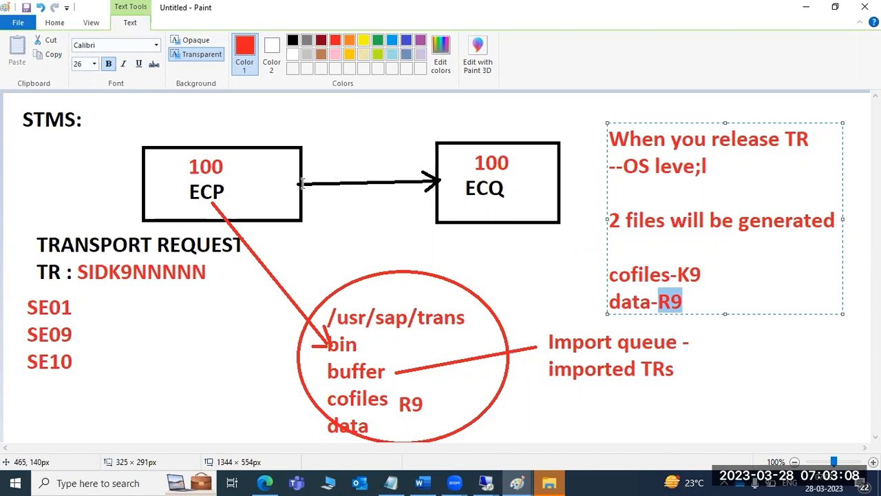
- Go back from the STMS diagram in Paint to the SAP import queue for ECQ
mouse_move(487, 482)
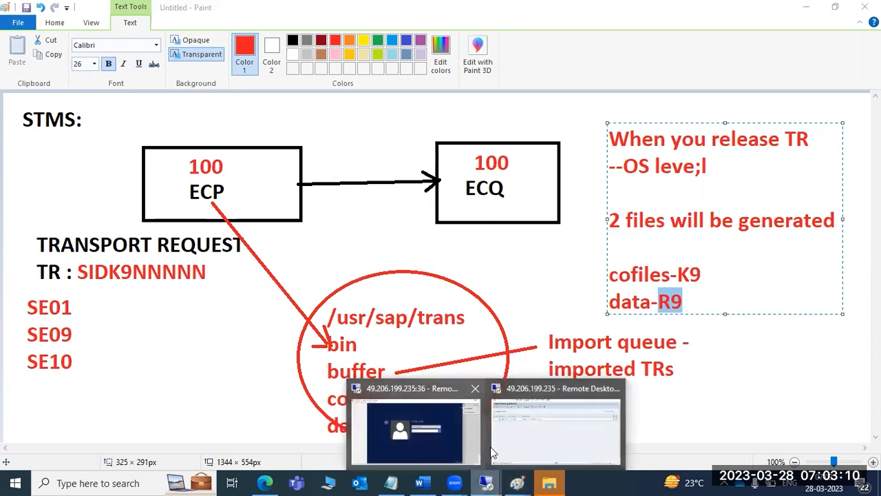
click(527, 404)
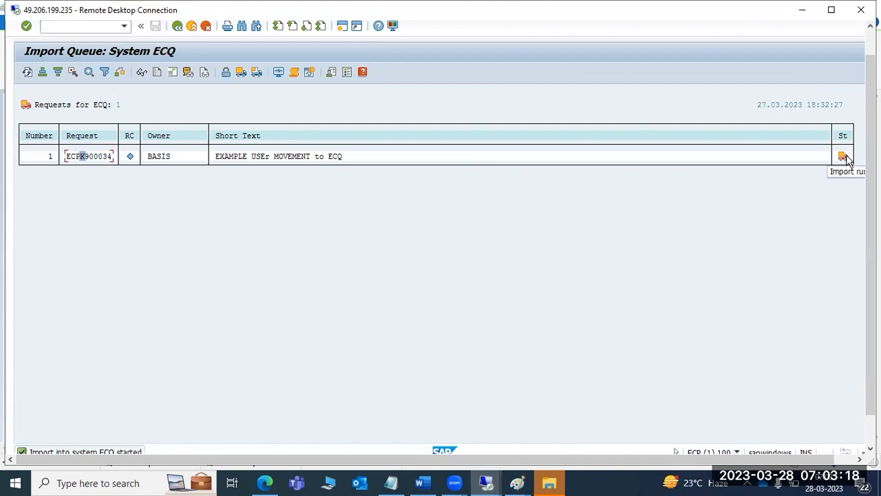
- Refresh the ECQ import queue and check ECPK900034's green return code 0
click(27, 72)
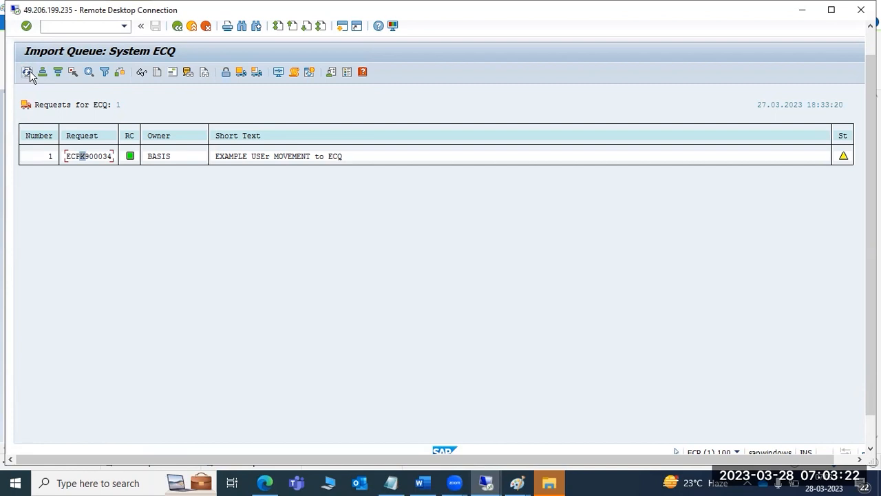
mouse_move(845, 157)
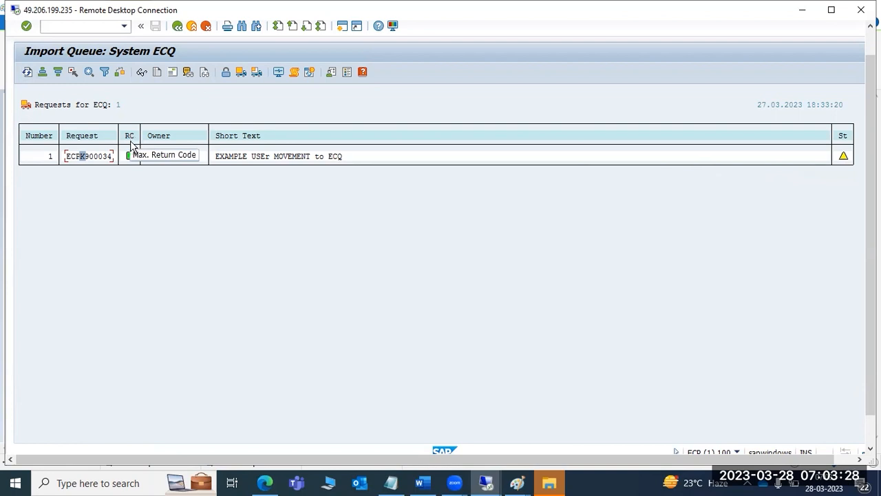
mouse_move(131, 158)
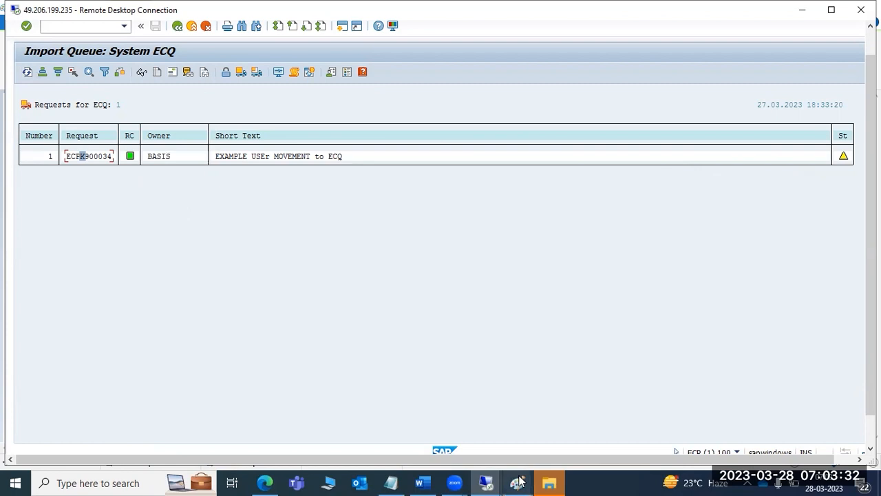
- Return to the Paint 'Types of TR' notes page and finish the earlier text box
mouse_move(517, 483)
click(441, 424)
click(38, 288)
- Write 'RC=0' in red in a new text box below the request types list
drag(38, 282, 204, 425)
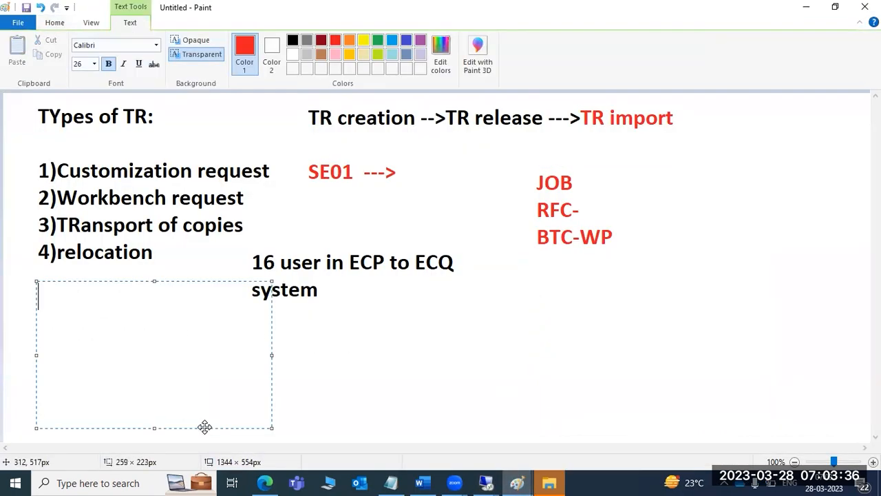
text(RC=0)
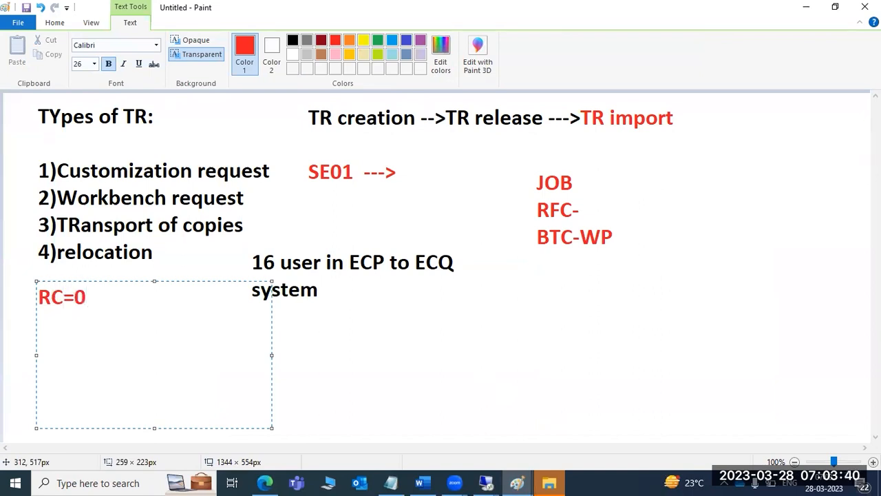
key(Return)
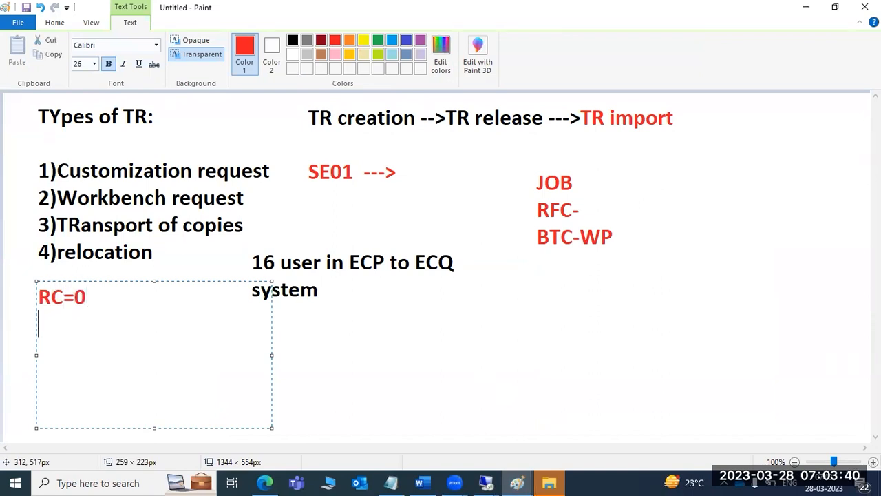
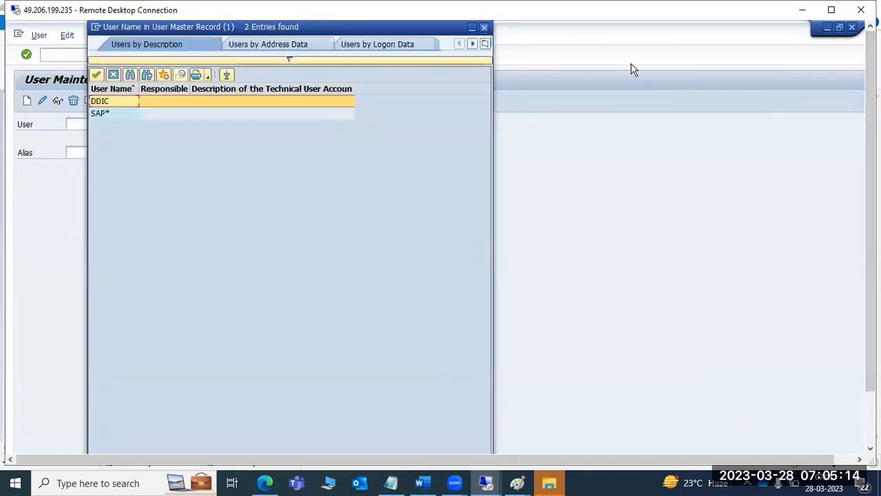
- Restart SU01 and list all matching user names through the user-name value help
key(Escape)
key(F3)
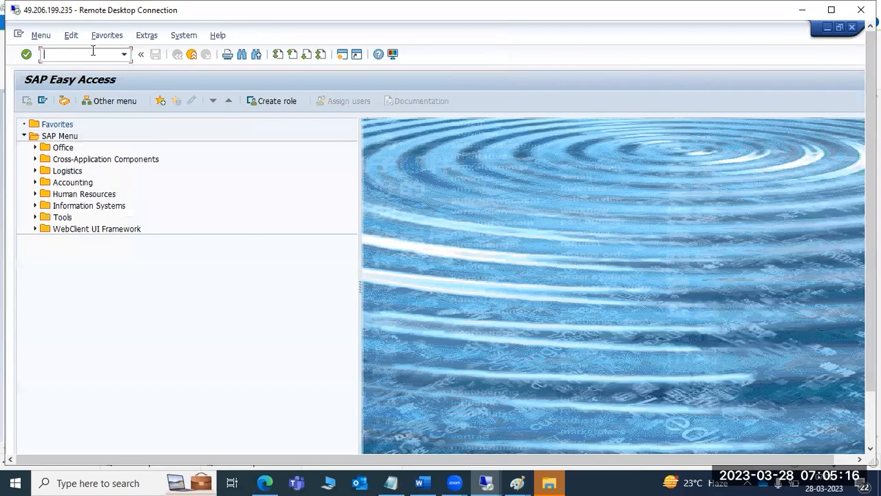
text(su01)
key(Return)
click(130, 124)
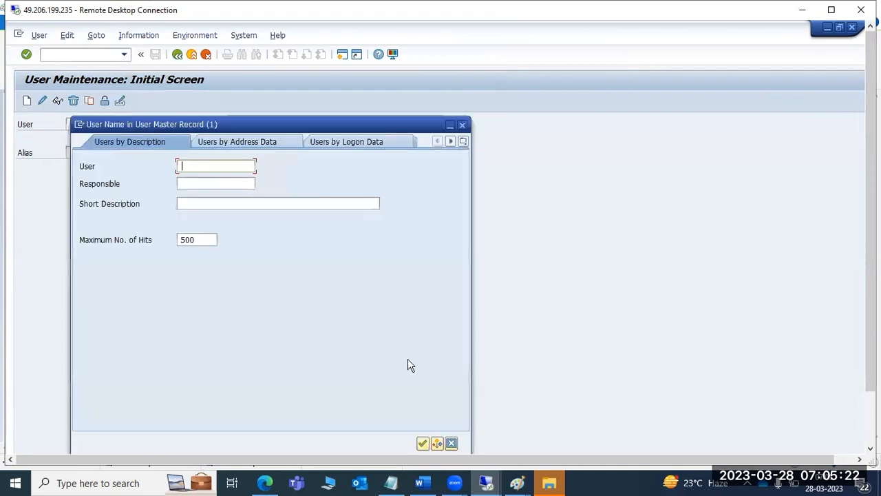
click(423, 442)
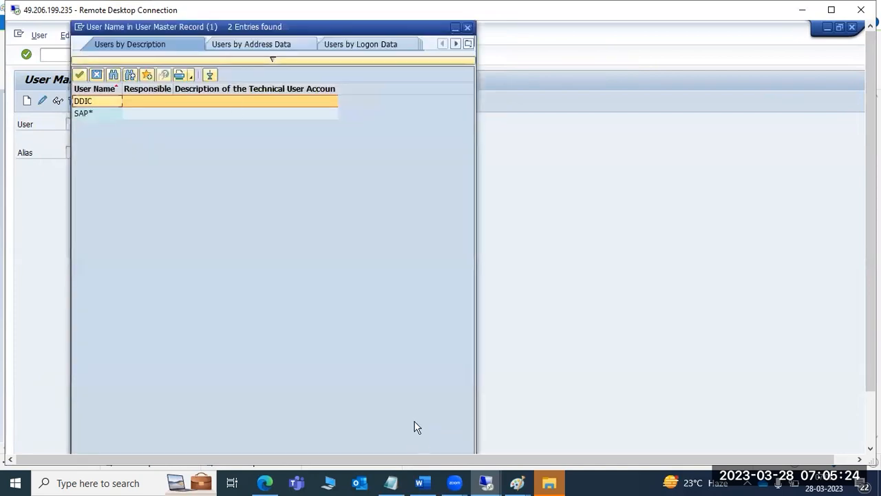
drag(262, 29, 260, 126)
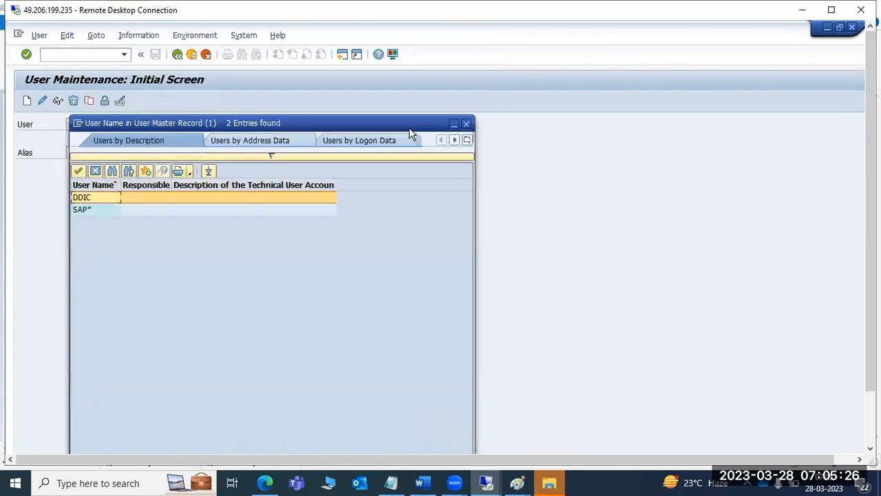
click(466, 124)
scroll(870, 206, down, 3)
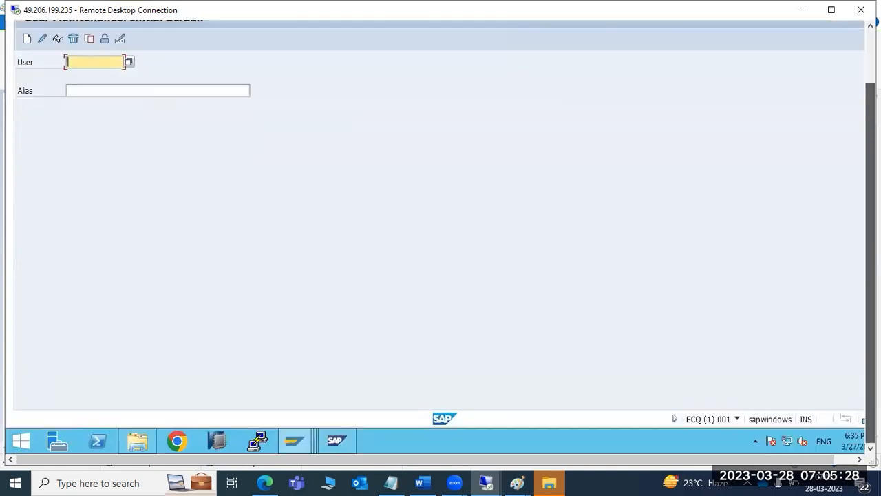
- Switch to the other user maintenance window and close that SAP session
click(289, 442)
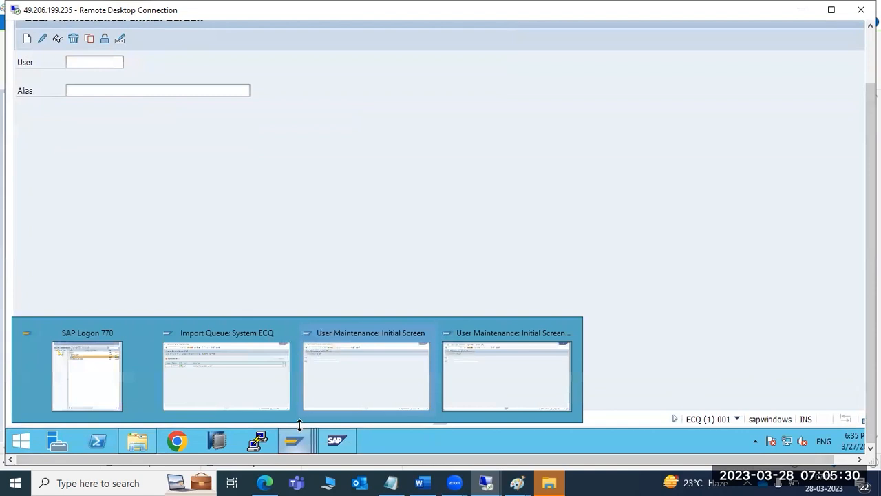
click(362, 378)
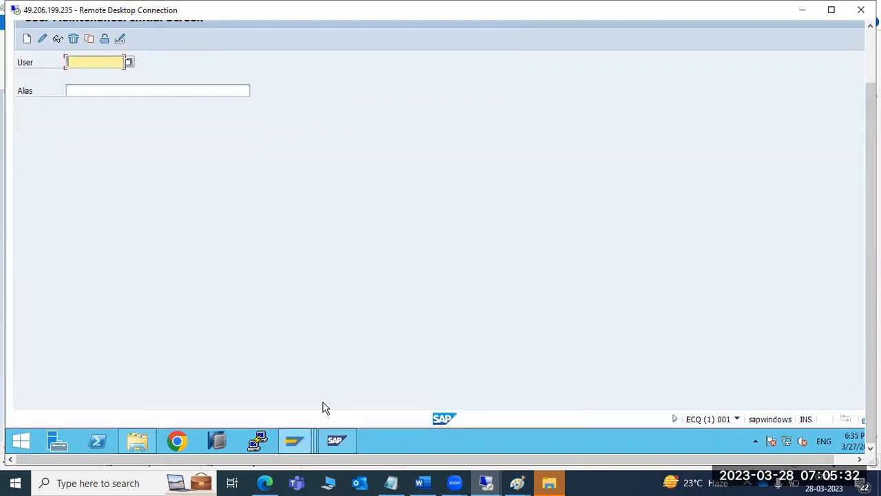
scroll(865, 188, up, 3)
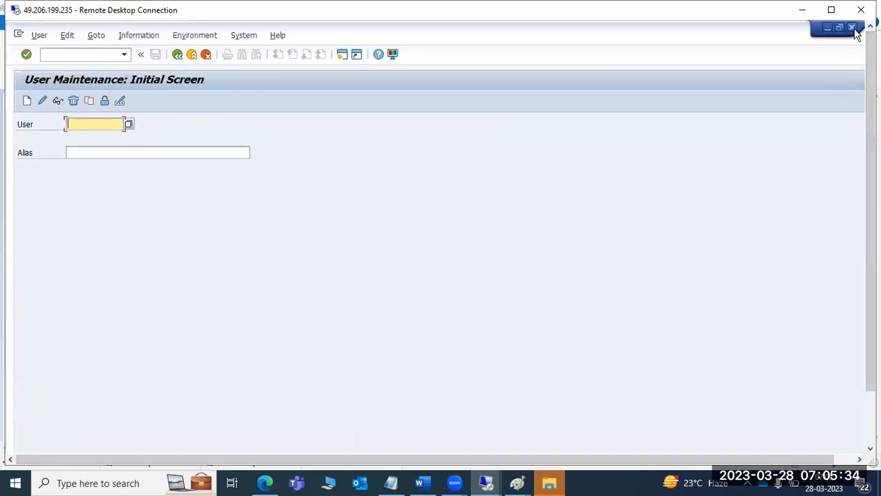
click(852, 27)
- Confirm the log off, then check the ECPK900034 transport logs and return to the import queue
click(138, 260)
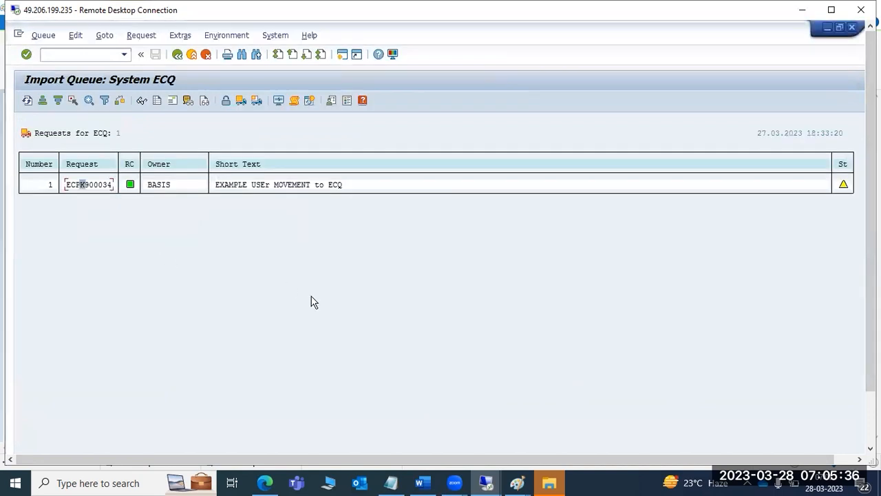
click(205, 102)
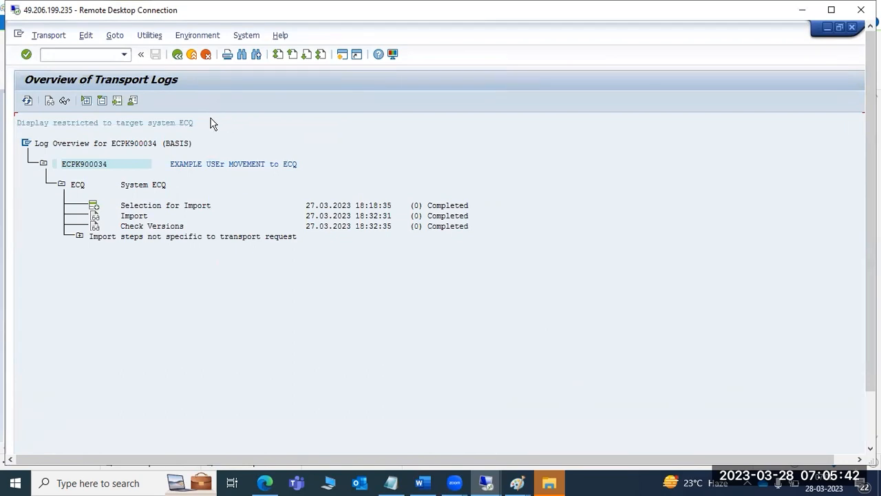
click(182, 61)
- Cycle through the open SAP windows and bring up the SAP Logon 770 system list
drag(871, 244, 851, 308)
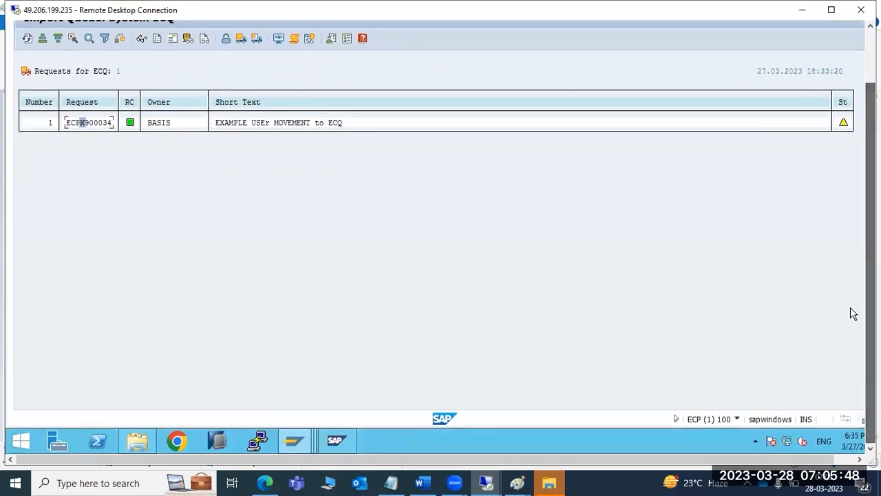
click(283, 446)
click(423, 390)
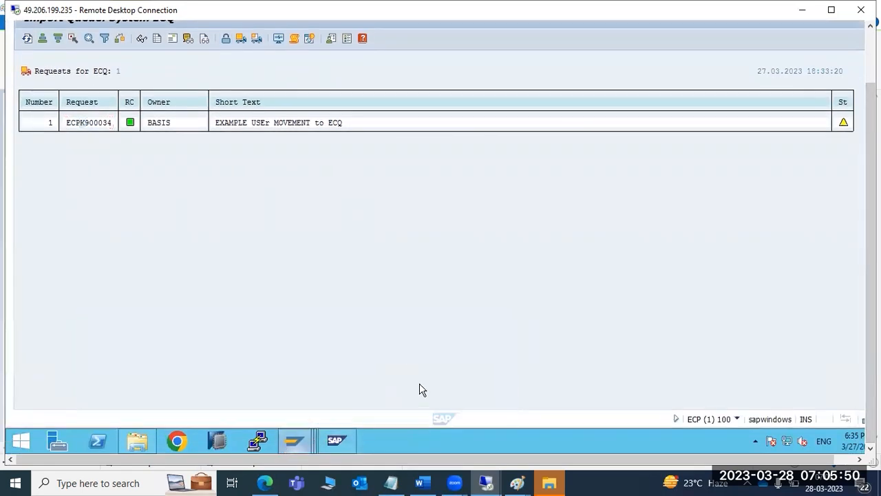
click(296, 442)
click(233, 389)
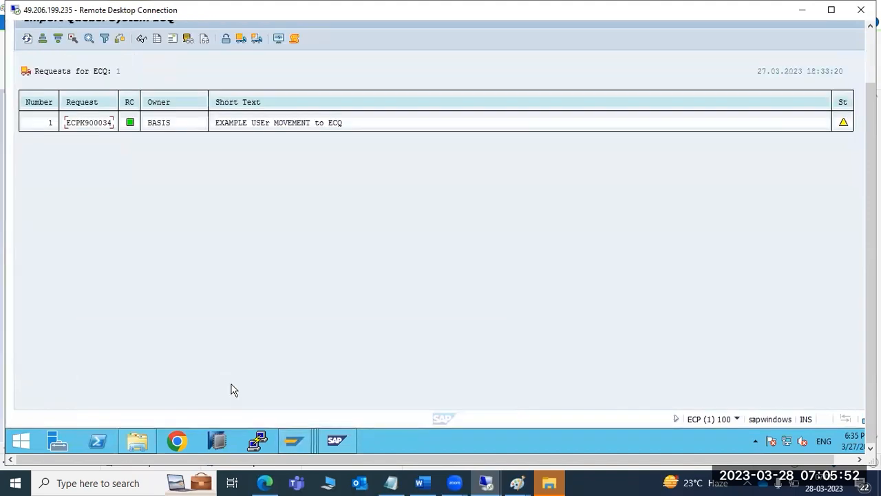
click(294, 443)
click(157, 398)
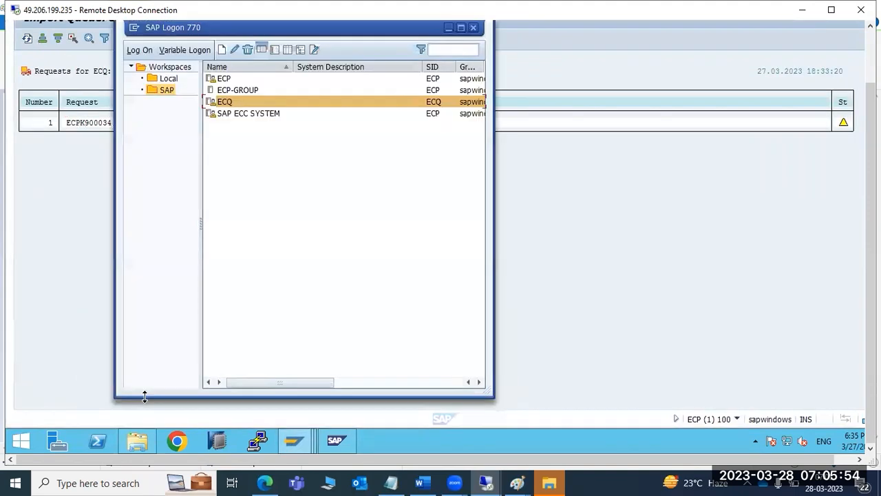
- Open the ECQ logon screen from SAP Logon, then glance back at the ECQ import queue
double_click(238, 101)
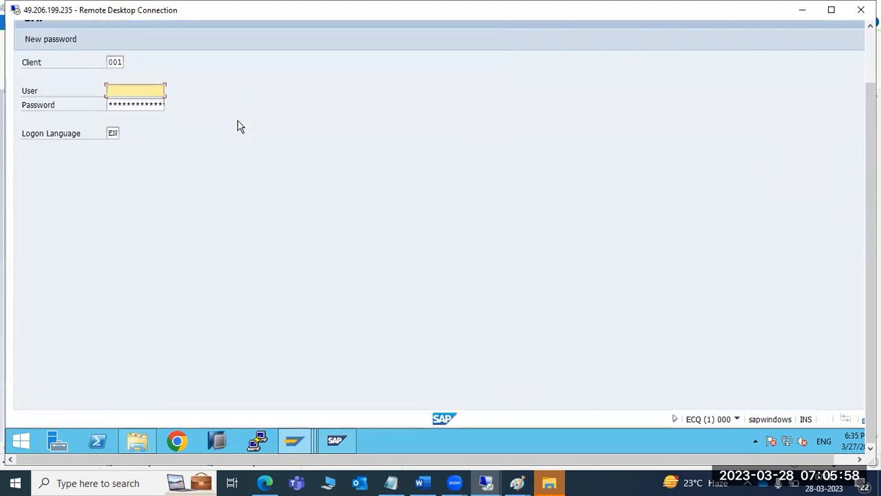
click(295, 434)
click(245, 370)
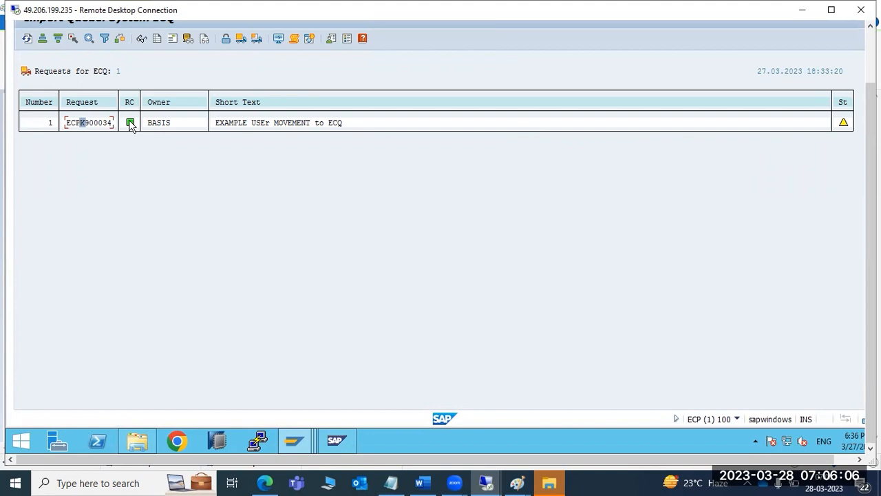
mouse_move(132, 123)
- Log on to ECQ client 001 as DDIC with the password; the logon is rejected
click(294, 438)
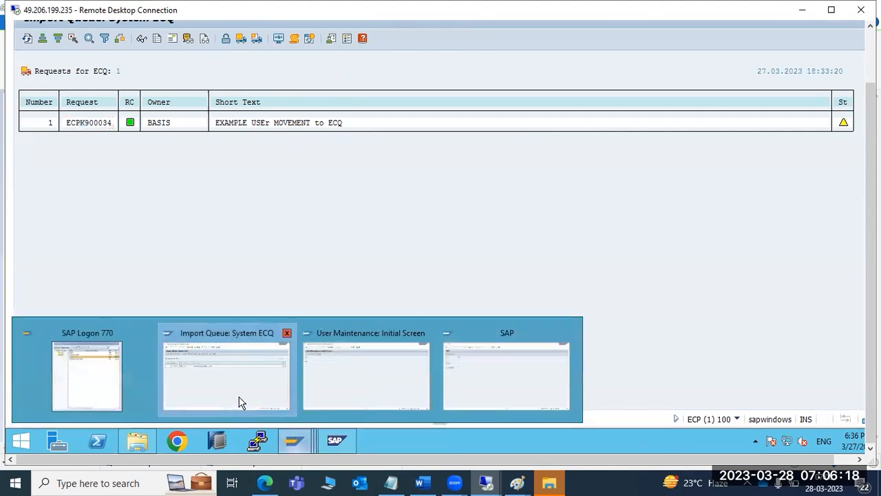
click(509, 381)
text(ddic)
key(Tab)
text(**)
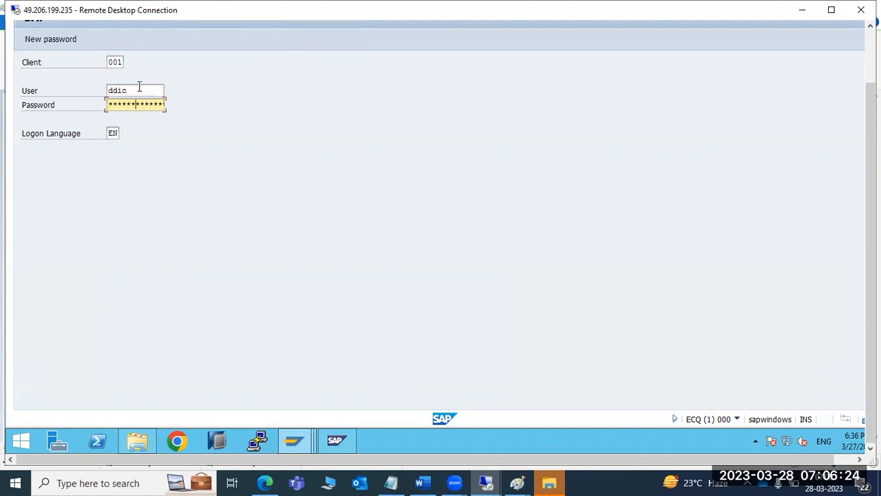
key(Return)
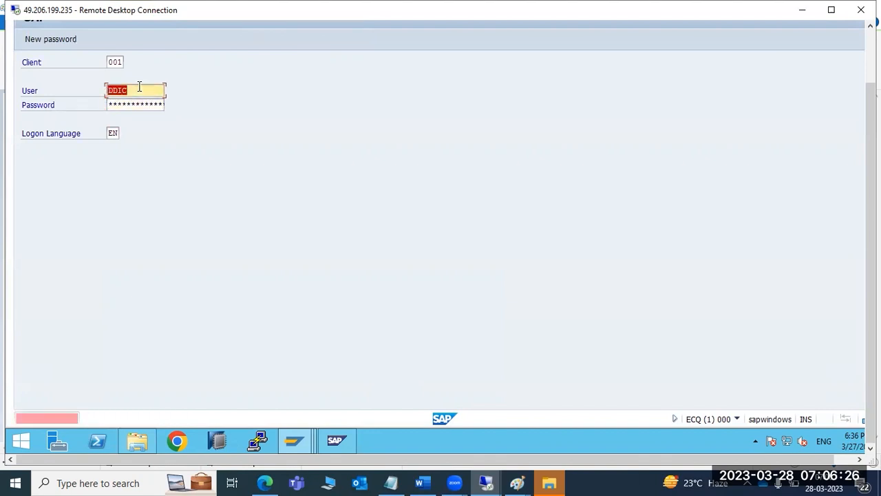
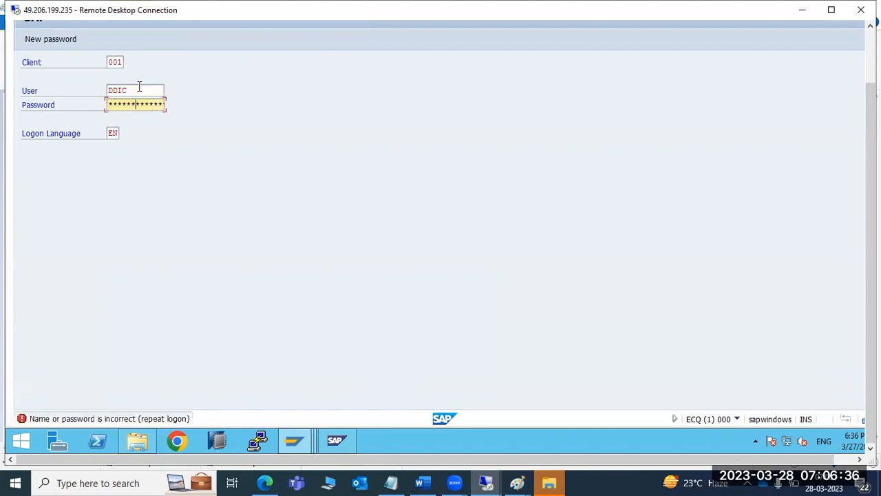
- Retry the DDIC logon, then enter basis as the ECQ client 001 logon user after the lockout
key(Return)
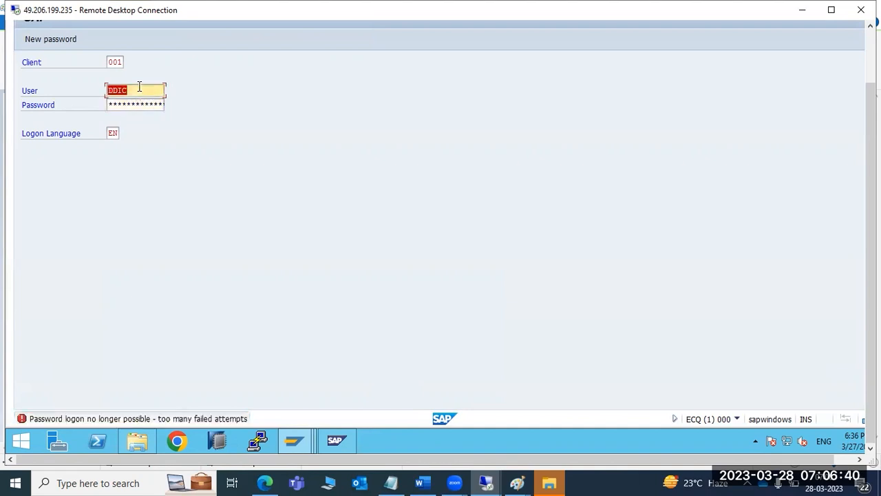
text(basis)
key(Tab)
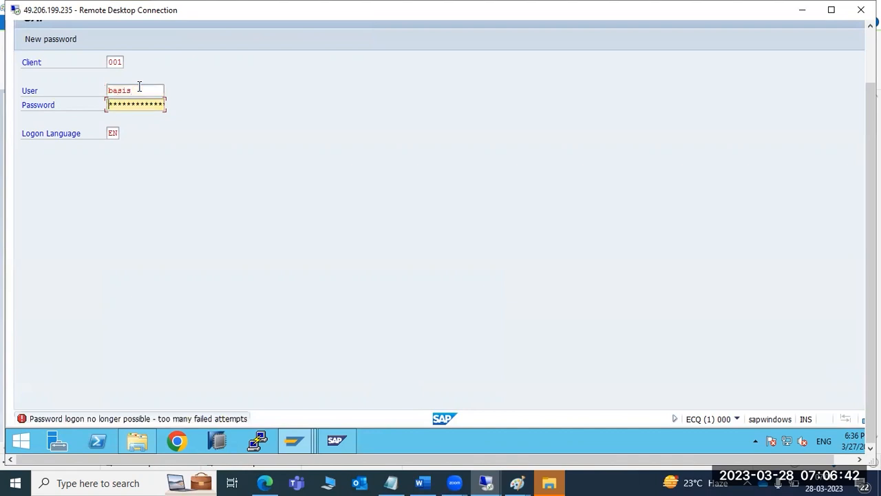
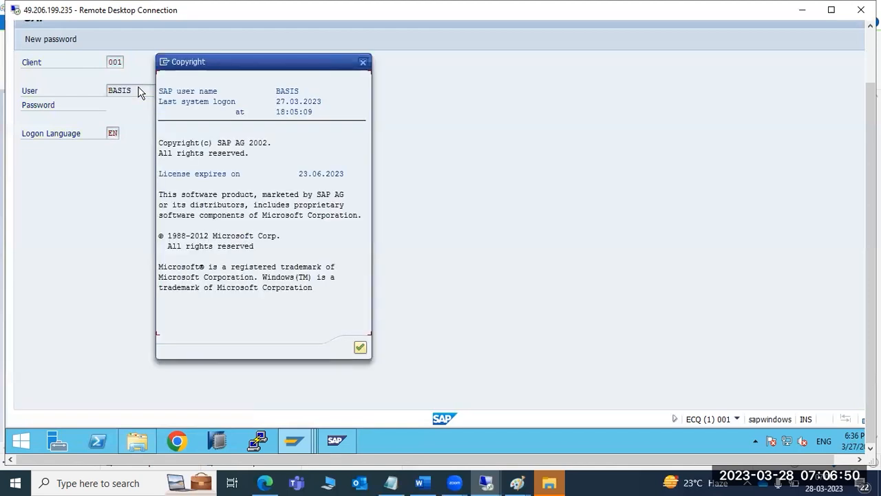
- Dismiss the copyright notice and try SU01 user maintenance, which is refused as unauthorized
key(Return)
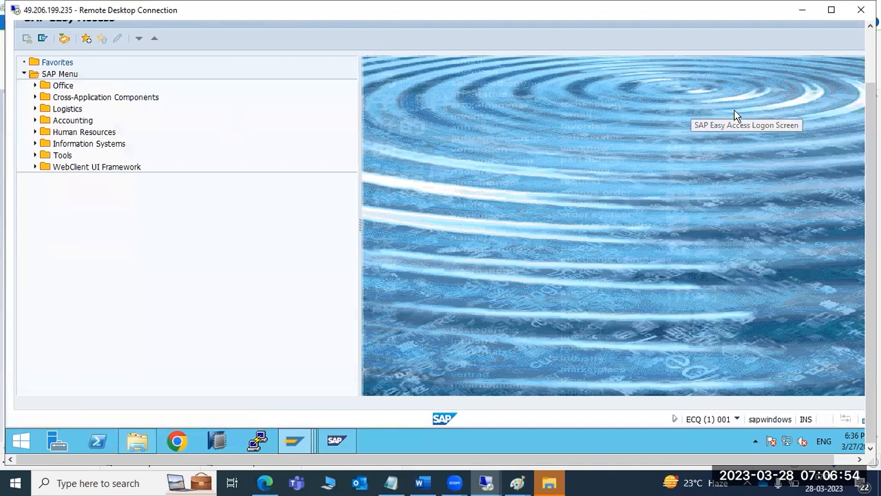
click(871, 71)
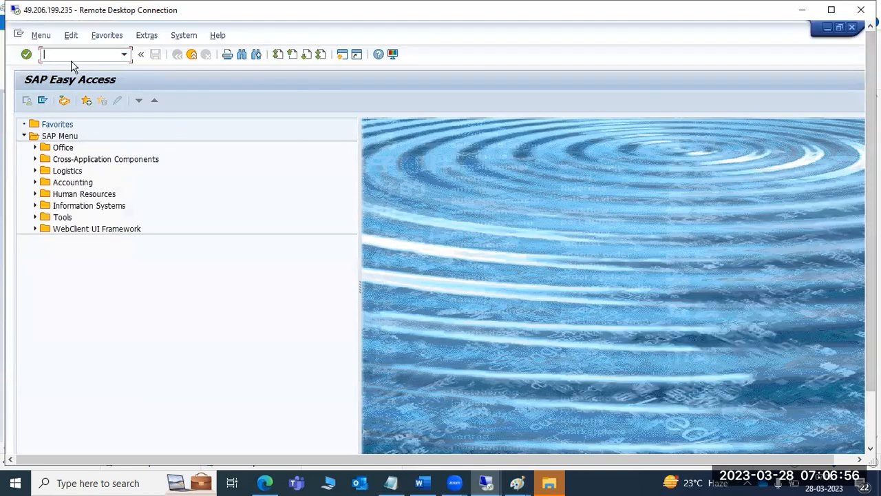
text(su01)
key(Return)
- Try displaying users with SU01D, also refused, then enter se1 in the command field
drag(871, 255, 870, 310)
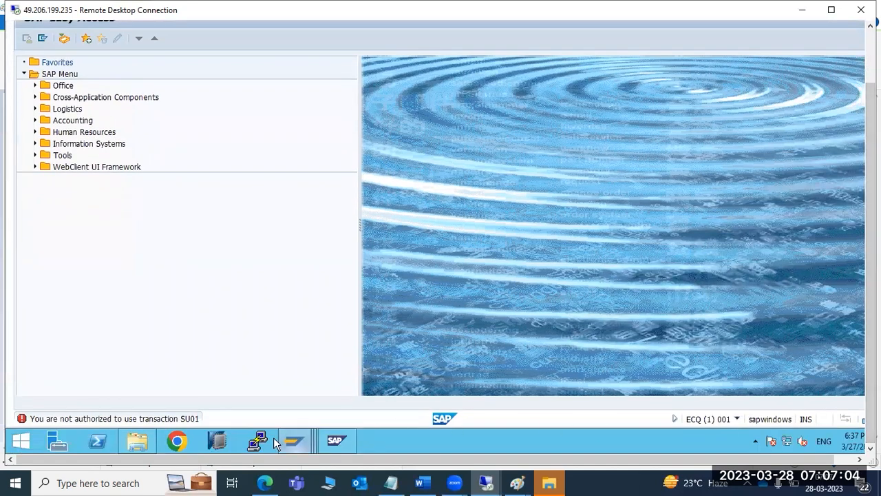
mouse_move(293, 440)
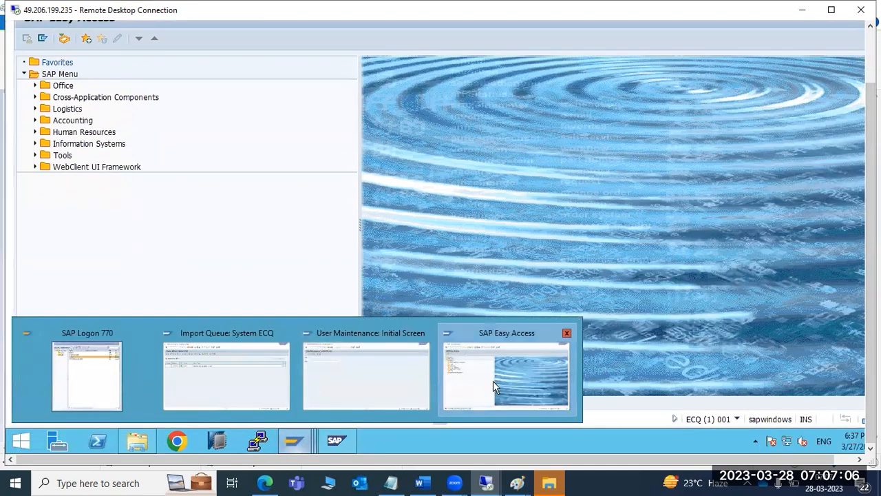
drag(870, 314, 871, 259)
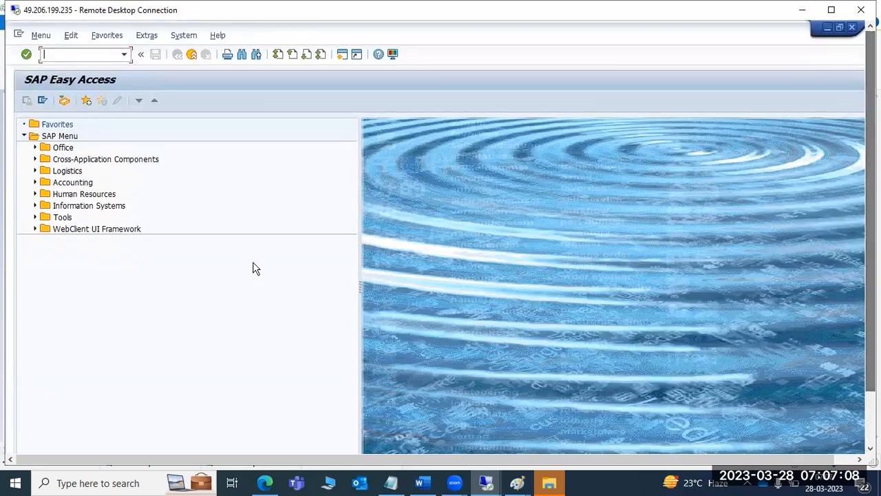
text(su01)
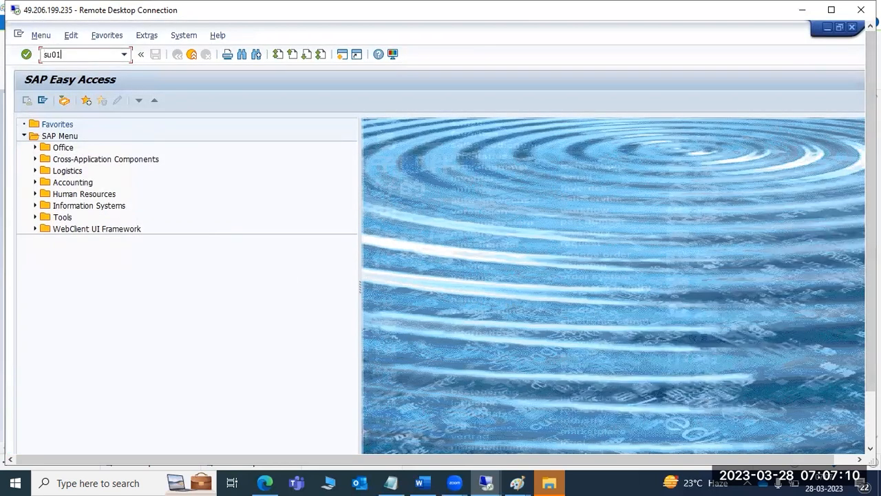
text(d)
key(Return)
mouse_move(871, 376)
mouse_down()
mouse_move(870, 435)
mouse_move(870, 374)
mouse_up()
text(se1)
key(Return)
- Confirm logging off and reopen the ECQ logon screen from the SAP Logon system list
click(145, 261)
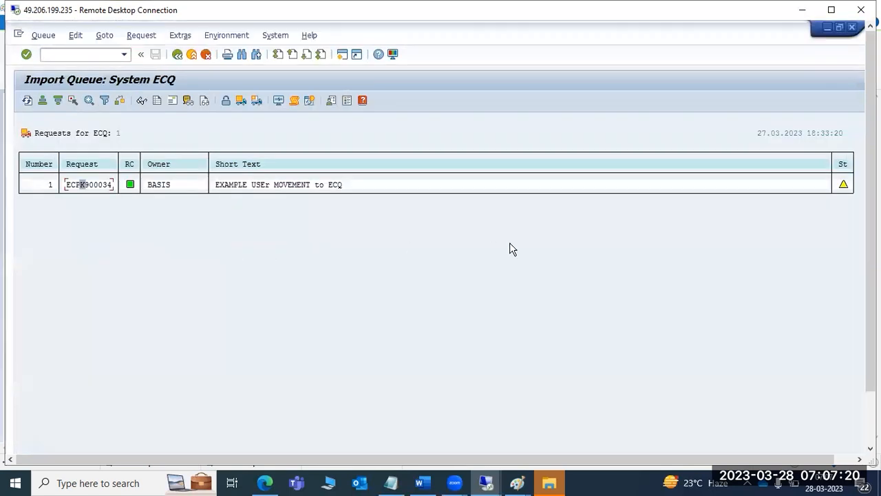
drag(860, 308, 861, 386)
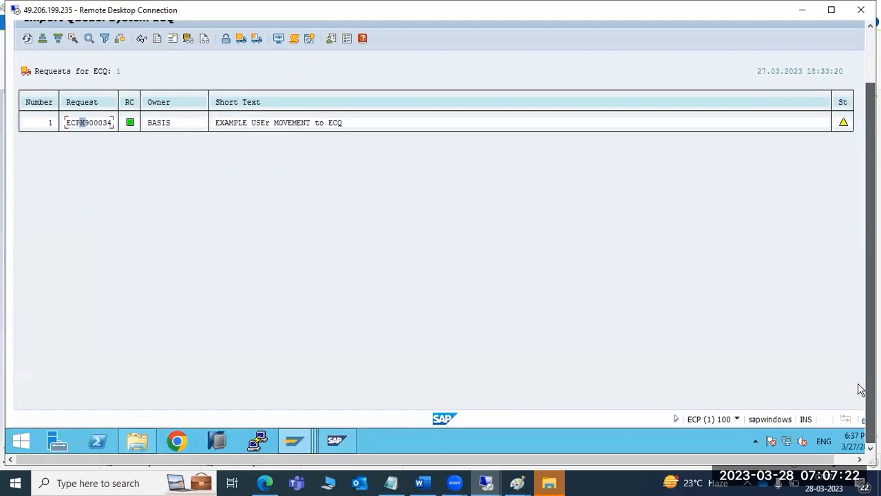
mouse_move(293, 440)
click(172, 385)
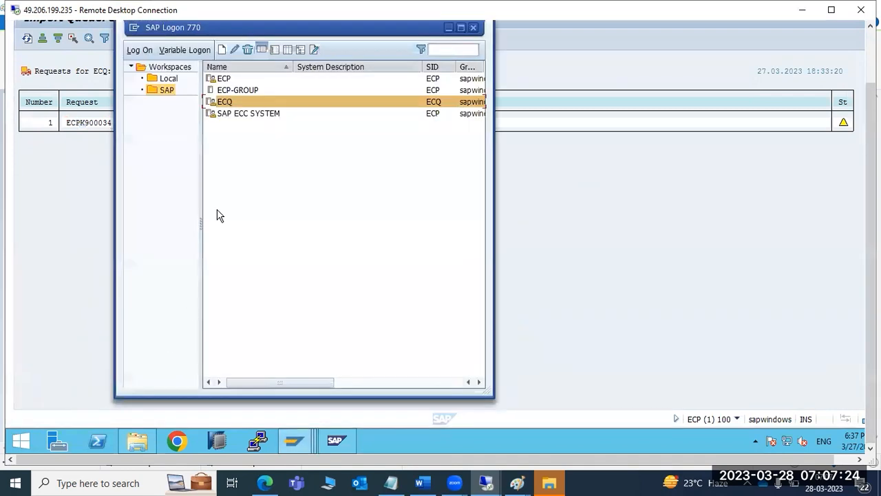
double_click(232, 102)
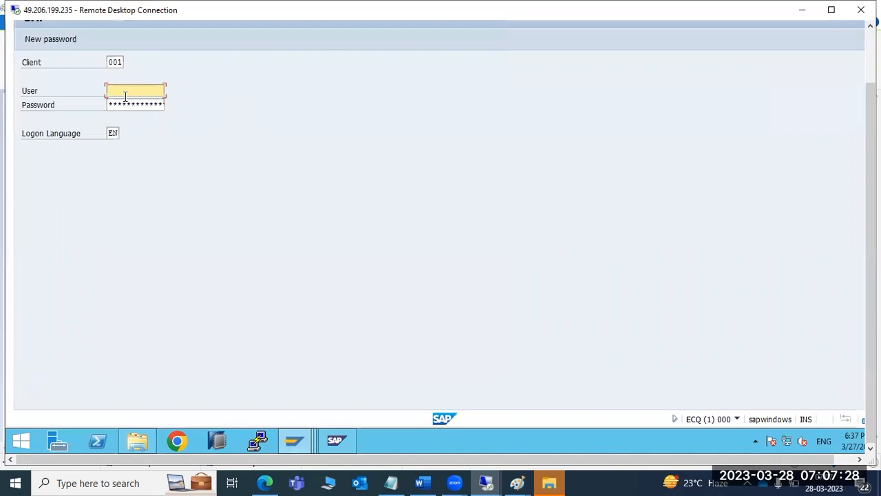
- Log on to ECQ as a different user, replacing ddic, with that user's password
text(ddic)
key(Tab)
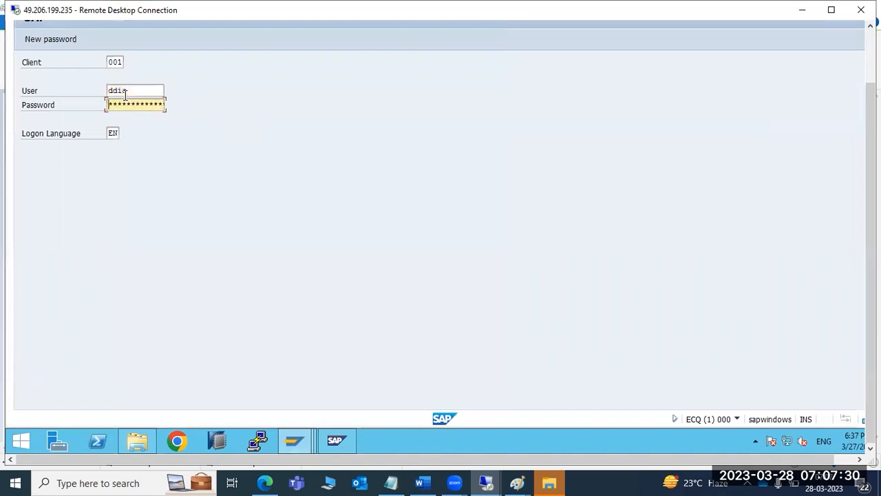
text(**)
click(132, 91)
double_click(132, 91)
text(ravi)
key(Tab)
text(****)
key(Return)
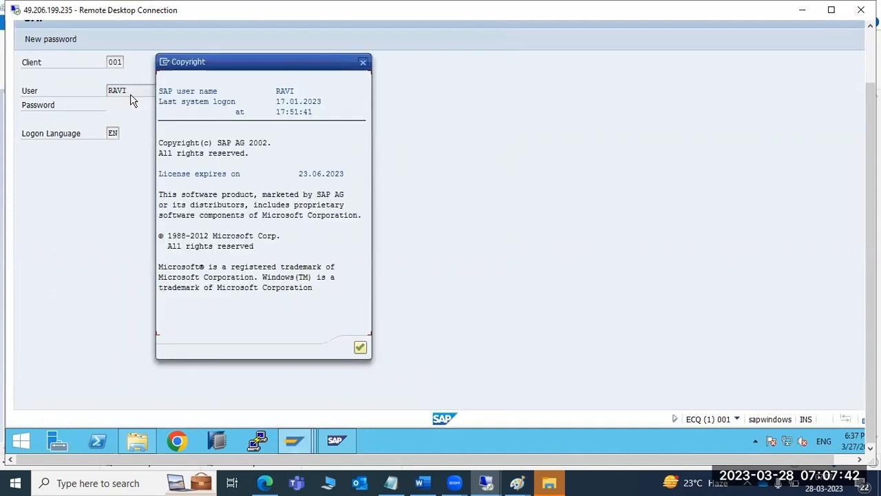
- Dismiss the copyright notice, run SU01D (refused as unauthorized), and close the session window
key(Return)
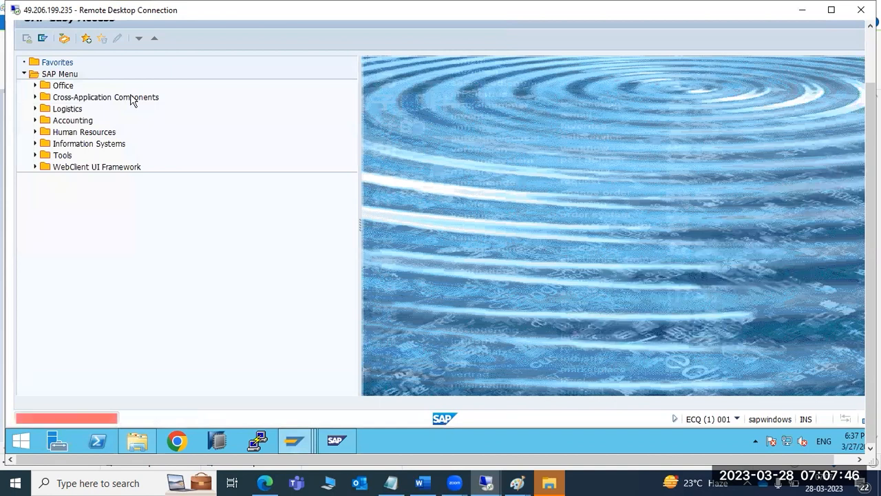
key(Return)
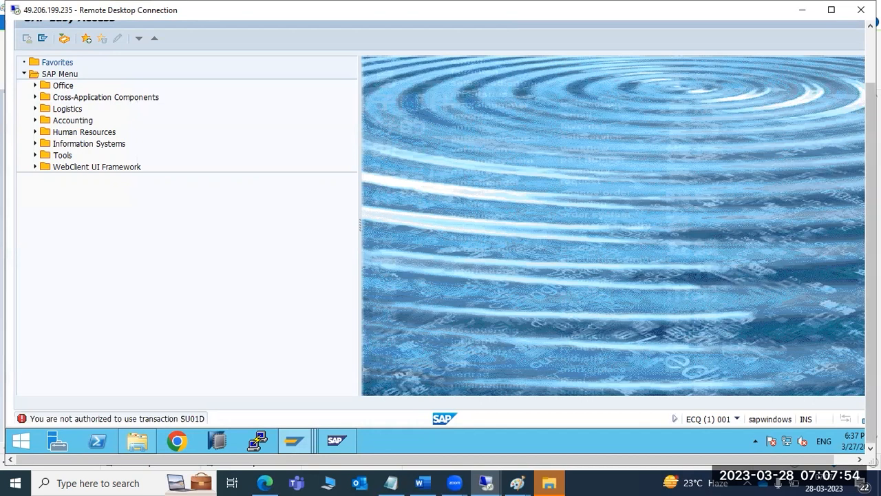
drag(870, 128, 870, 62)
click(854, 29)
- Confirm the log off and bring the Import Queue for System ECQ back to the front
click(125, 261)
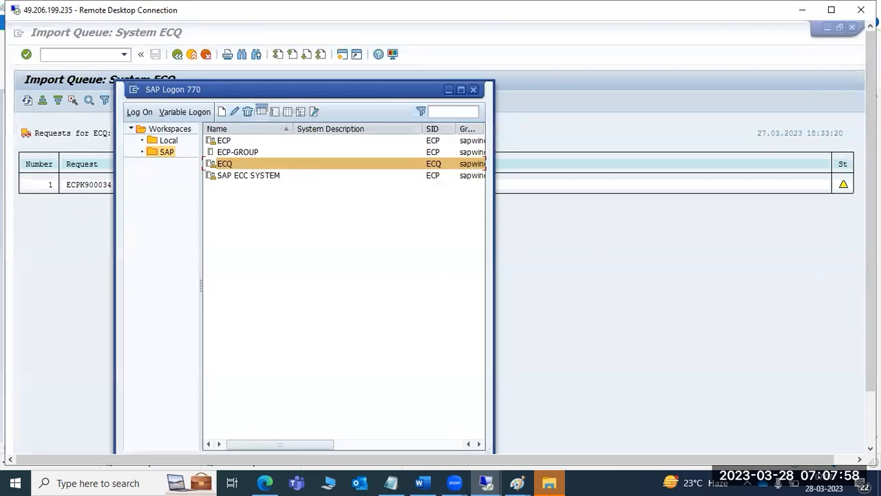
drag(871, 329, 825, 334)
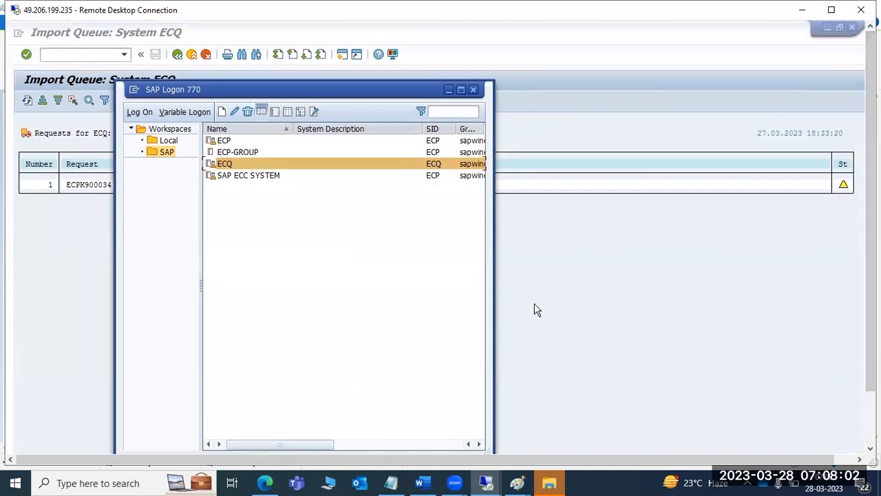
click(559, 286)
drag(870, 329, 871, 375)
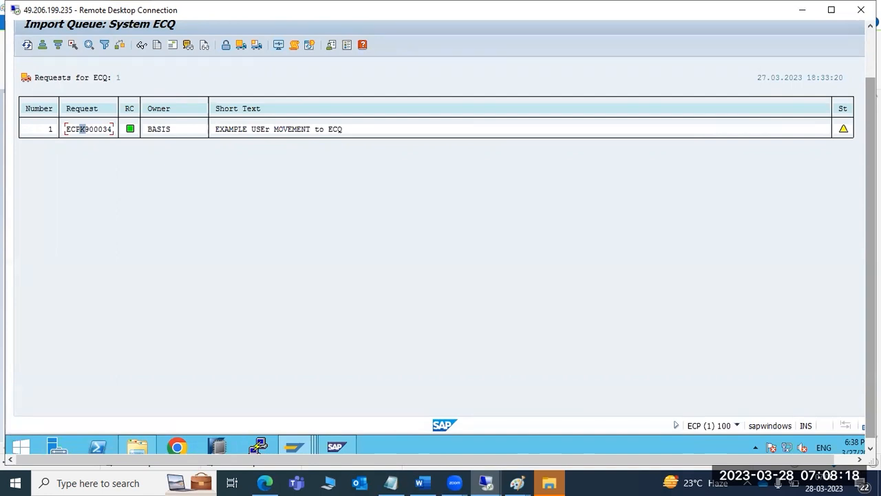
- In the Paint transport diagram, add a red 'STMS' label above the ECQ box, then return to SAP
mouse_move(517, 482)
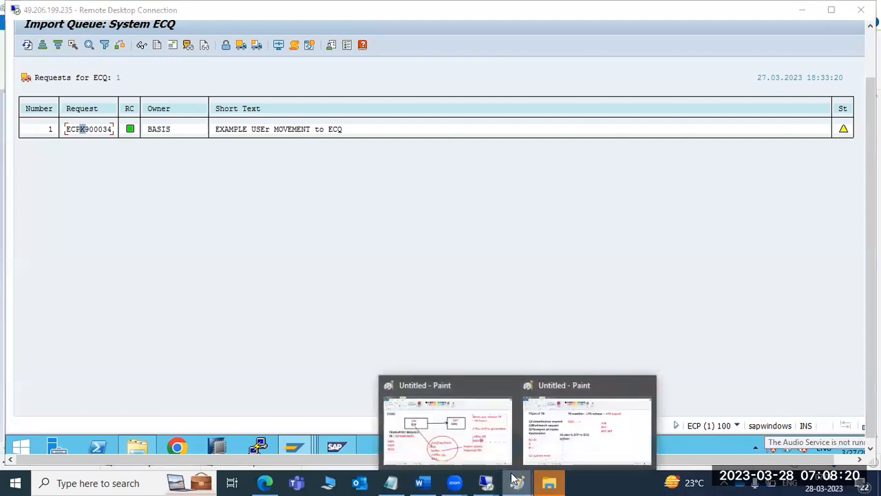
click(444, 427)
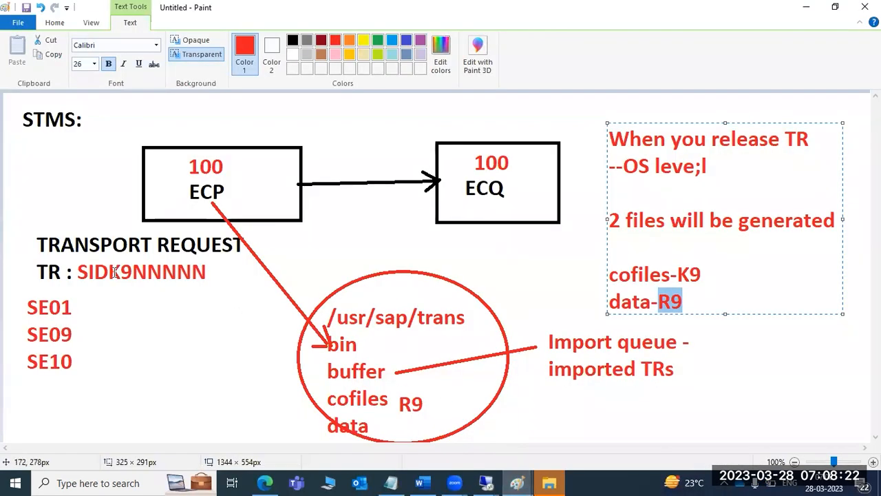
drag(80, 273, 100, 275)
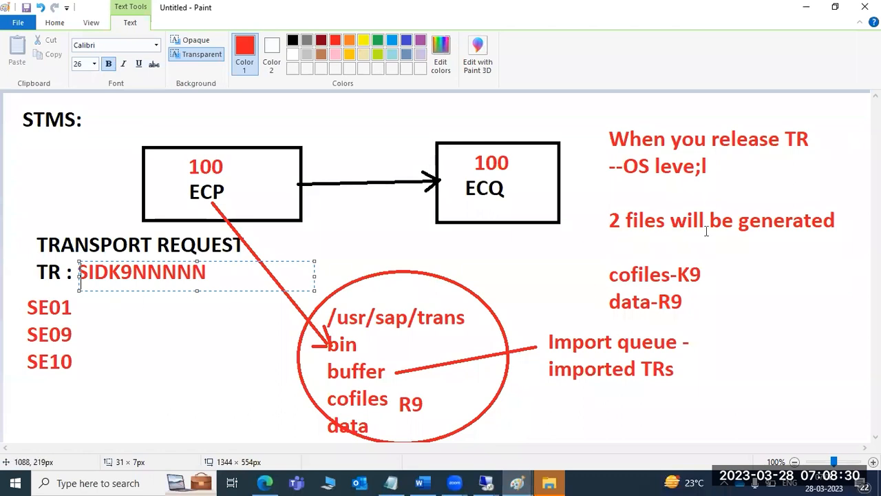
drag(598, 261, 711, 313)
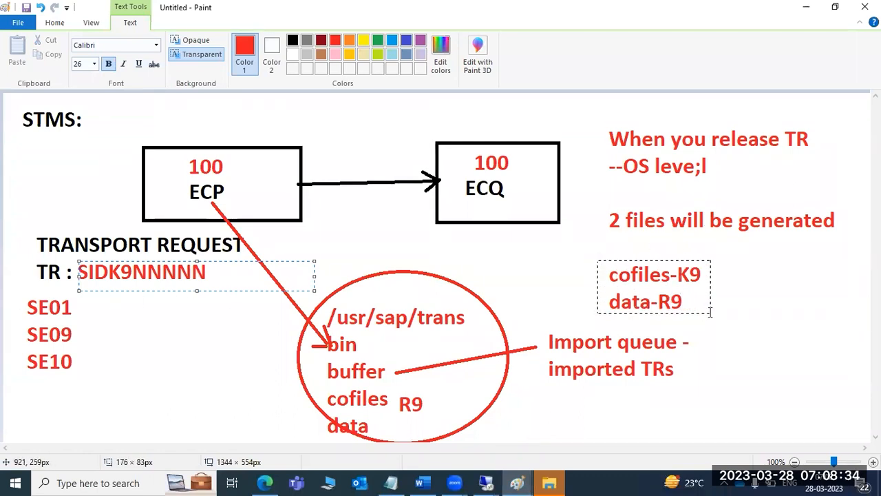
drag(711, 313, 710, 313)
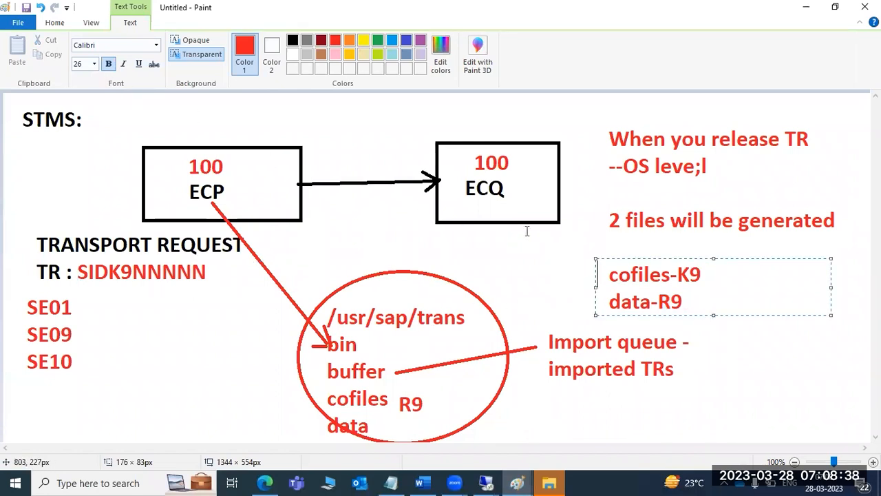
drag(376, 102, 419, 133)
text(STMS)
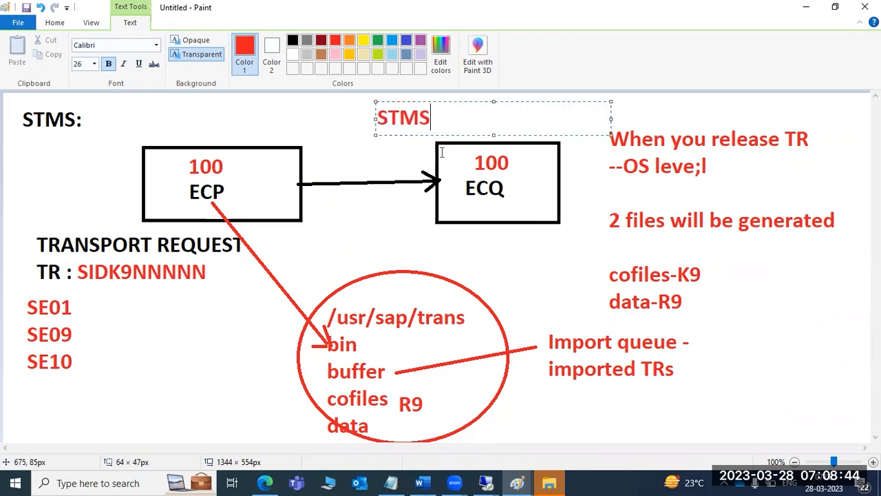
click(486, 483)
- Import ECPK900034 into ECQ with only 'Leave Transport Request in Queue' ticked, confirming Start import
click(544, 431)
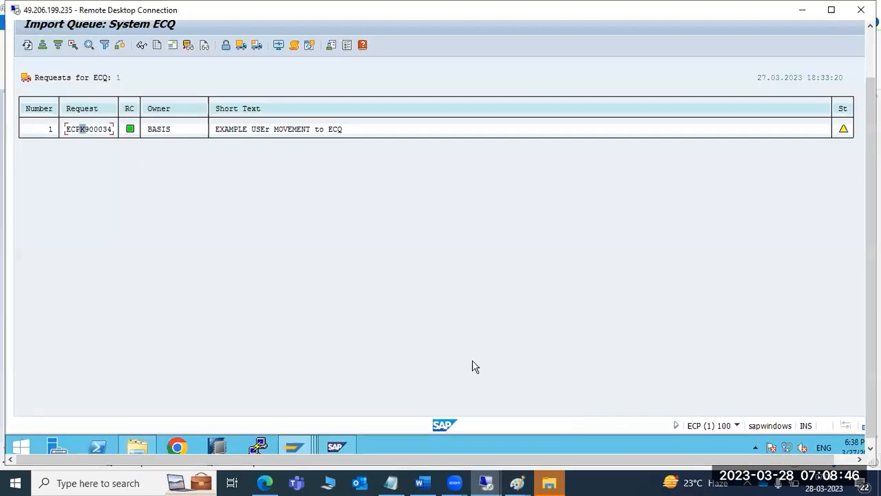
click(257, 45)
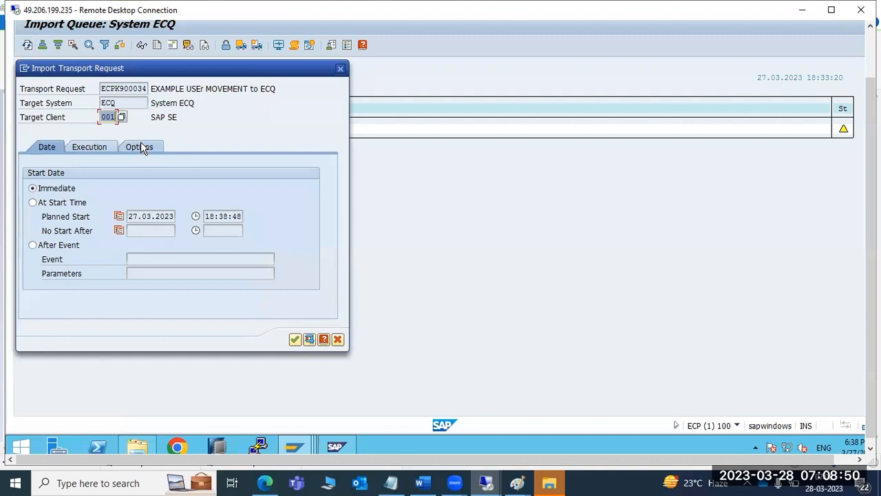
click(140, 146)
click(74, 203)
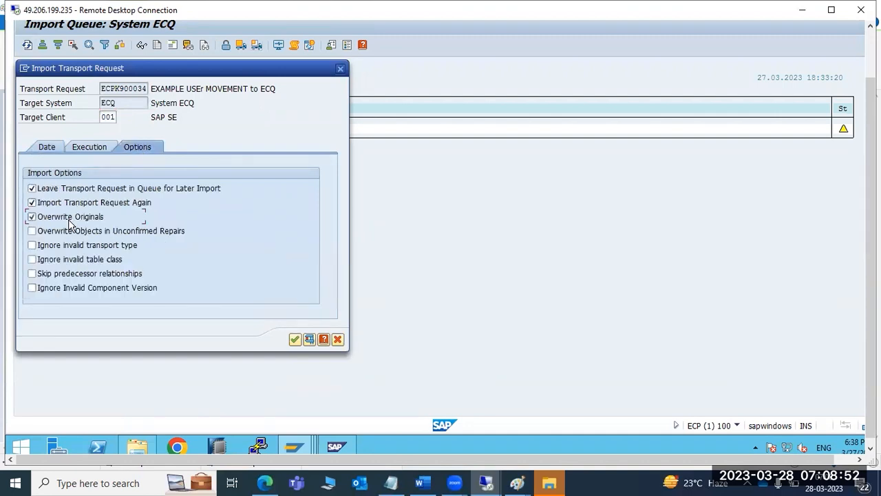
click(68, 218)
click(295, 340)
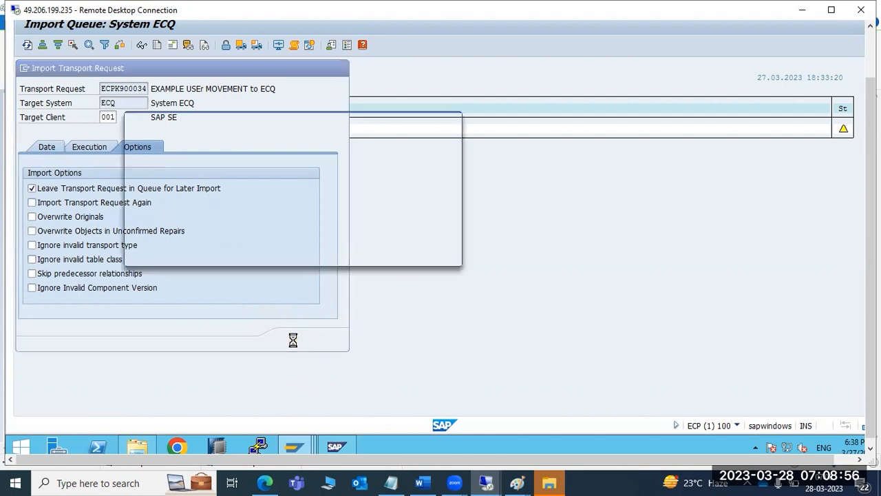
click(188, 254)
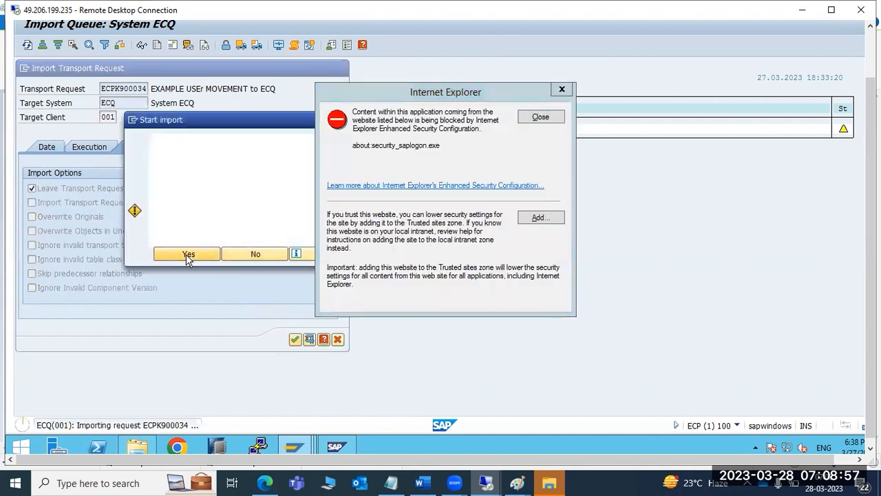
click(544, 119)
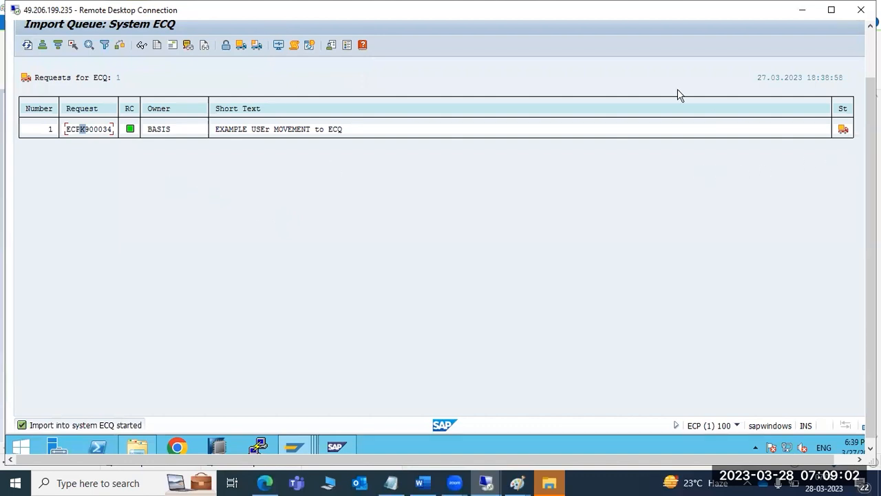
click(26, 47)
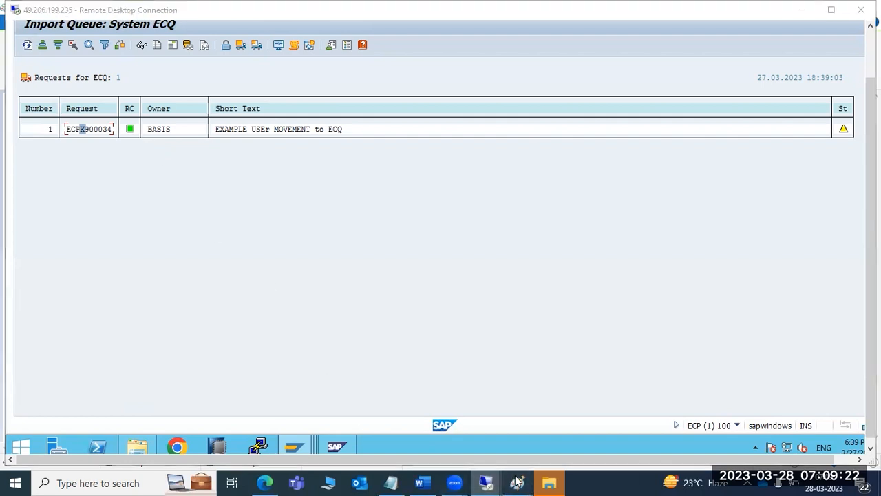
- Start a text box in the Paint notes, then return to the ECQ queue showing the warning status
mouse_move(518, 483)
click(558, 434)
drag(538, 281, 629, 425)
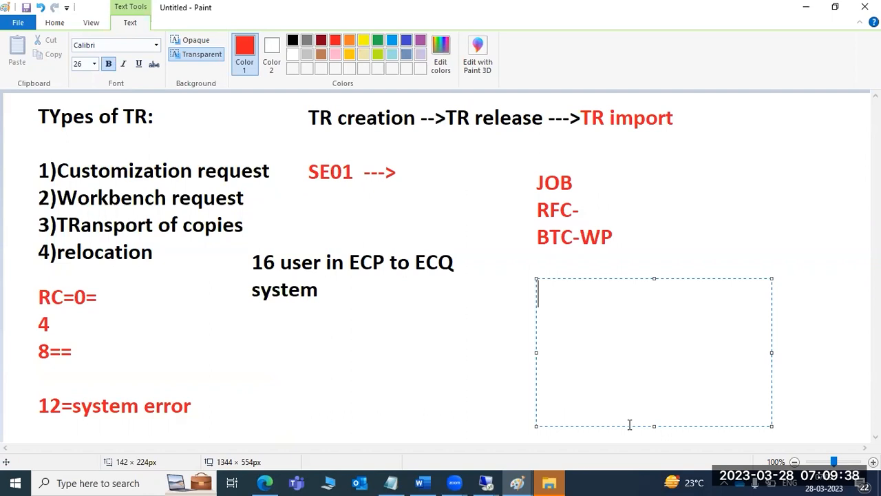
click(487, 483)
click(539, 425)
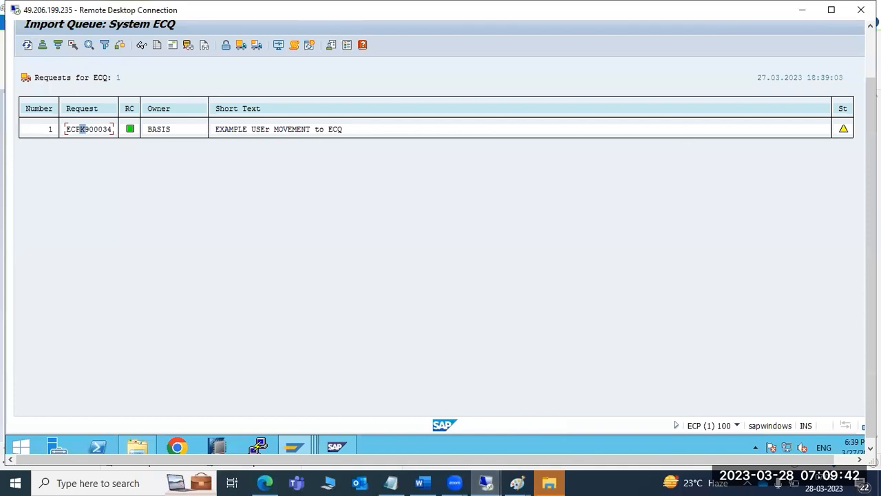
- In SM37, list background jobs named *RDD* for user * and select the RDDIMPDP job
drag(871, 158, 871, 103)
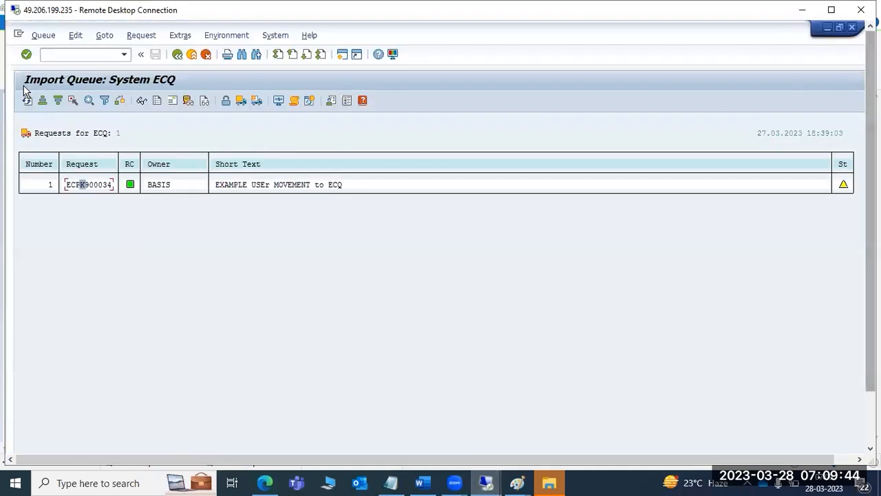
click(75, 55)
text(/nsm37)
key(Return)
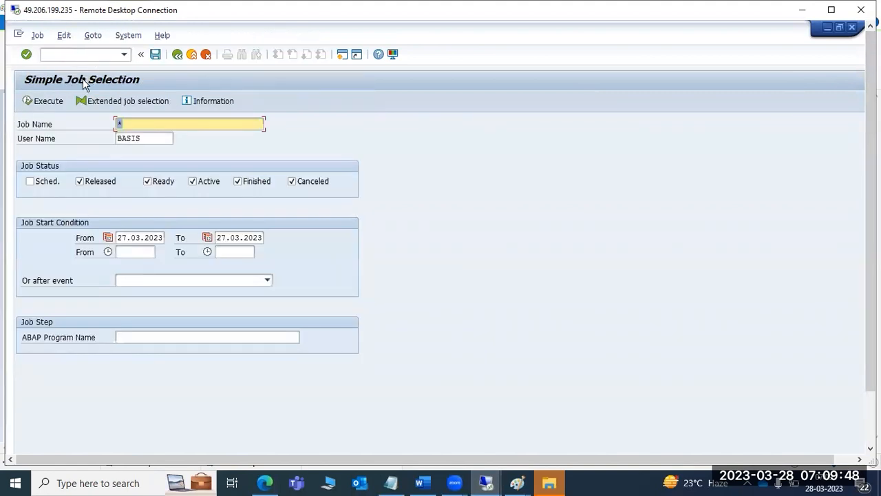
click(140, 137)
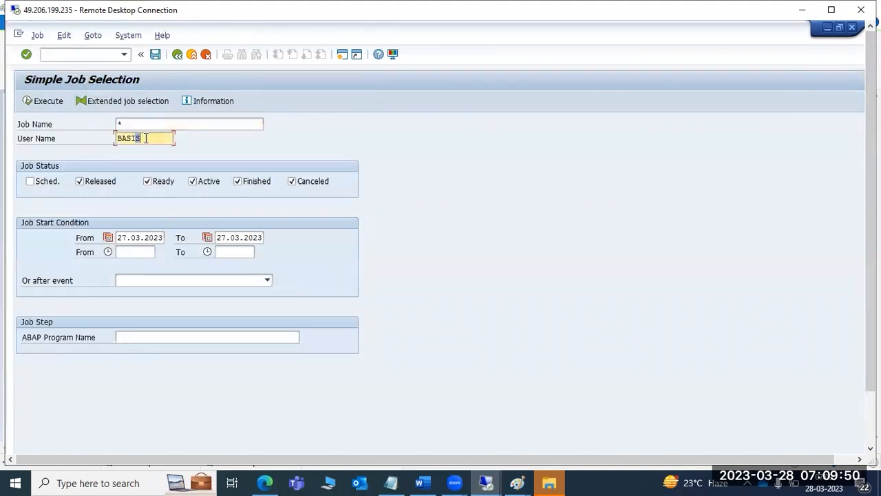
text(*)
key(BackSpace)
key(BackSpace)
key(BackSpace)
key(BackSpace)
key(BackSpace)
text(*)
key(shift+Tab)
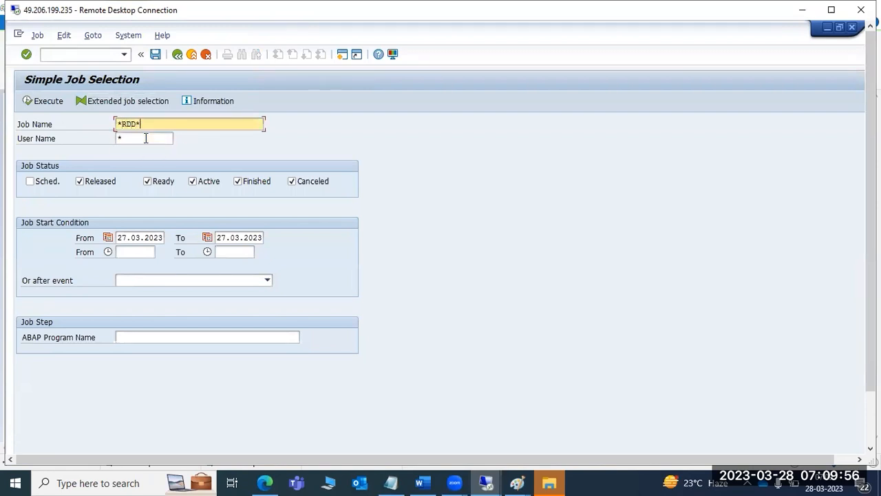
click(47, 104)
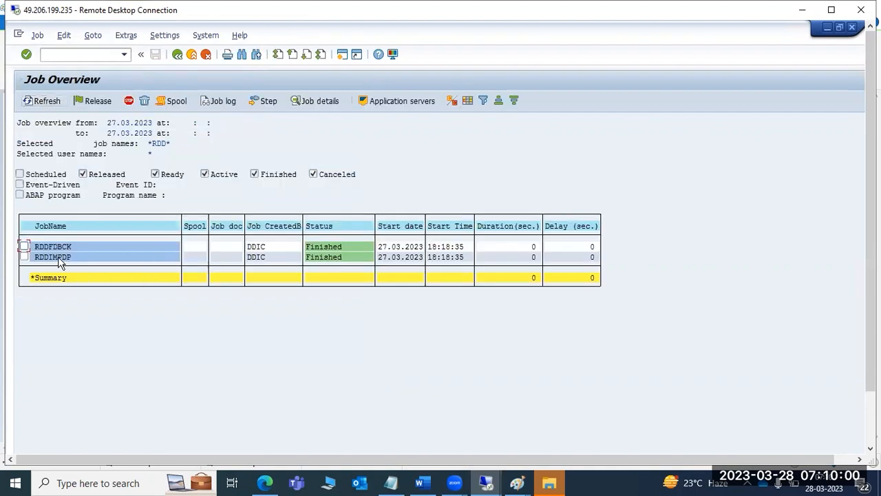
click(59, 257)
- In Paint, add a widened text box with the note 'RDDIMPDP job is started'
mouse_move(520, 480)
click(564, 433)
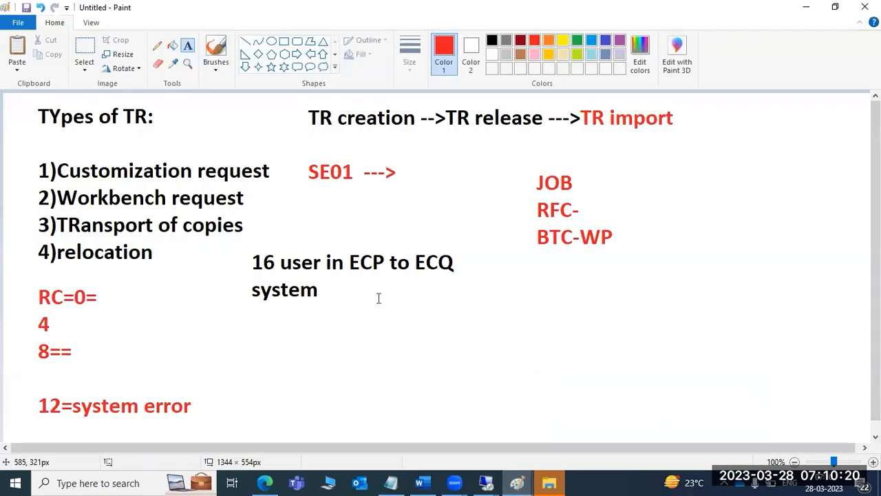
drag(369, 281, 532, 429)
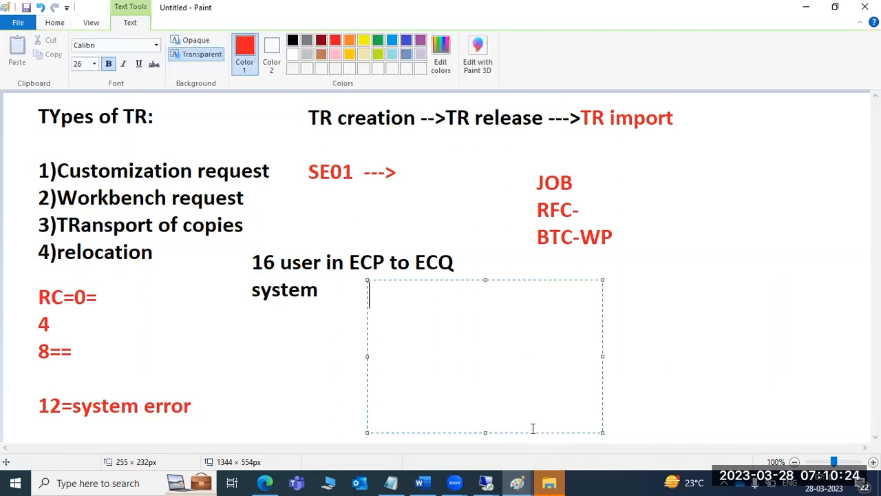
text(RDDI)
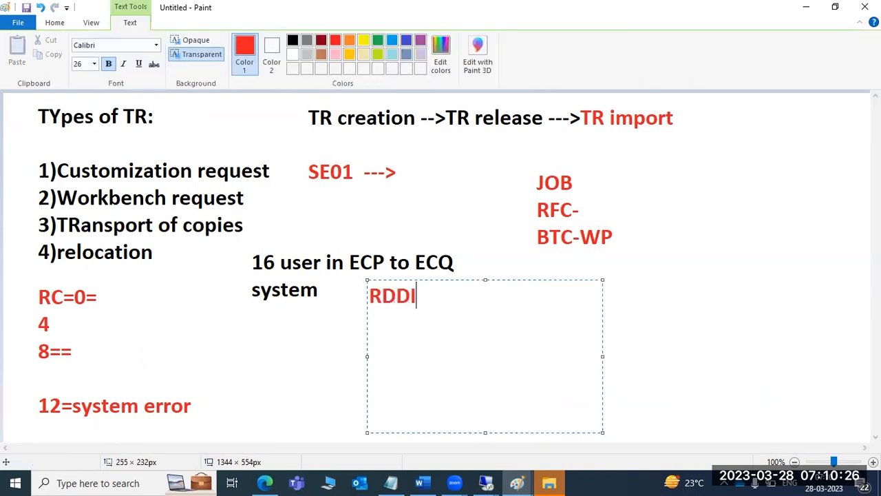
text(MPDP job)
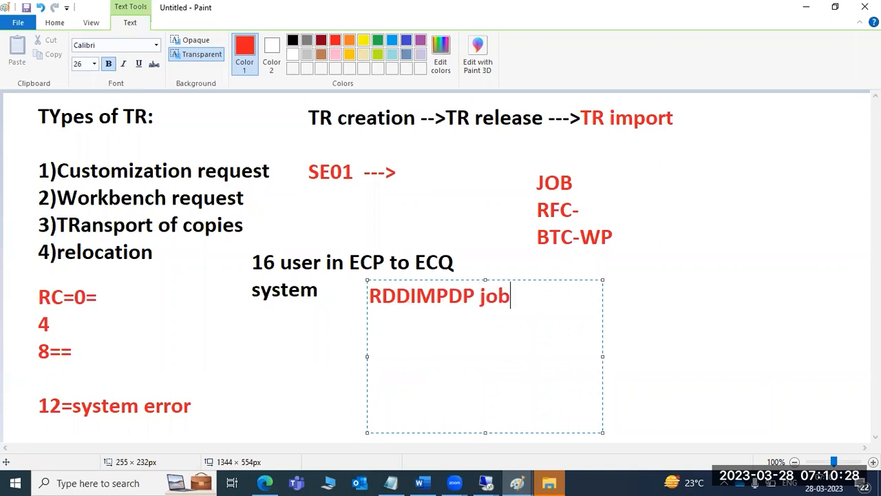
text( is started)
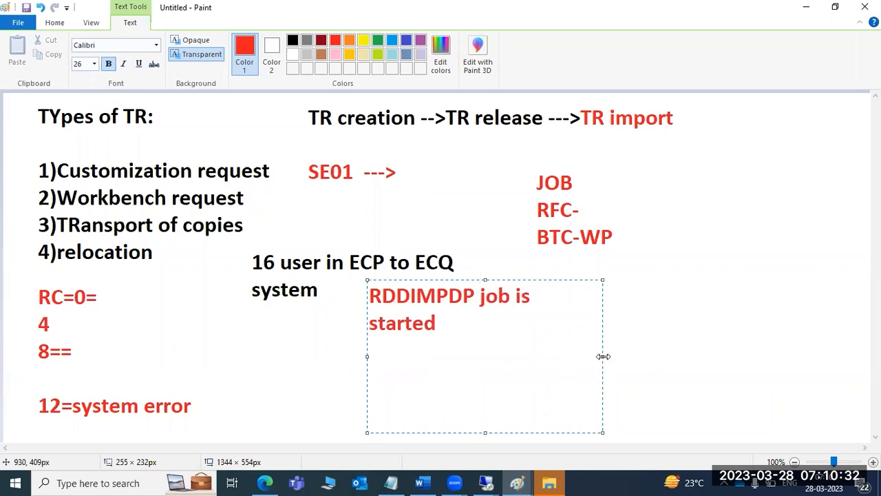
drag(603, 357, 801, 345)
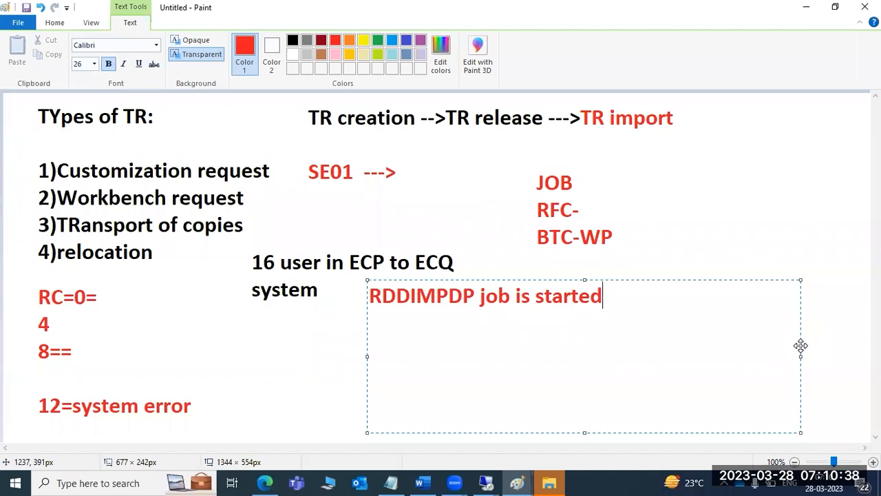
key(Return)
key(BackSpace)
- Extend the note with '-if the job is running' and 'REPORT :', then erase it and draw a fresh text box below
text(-if the j)
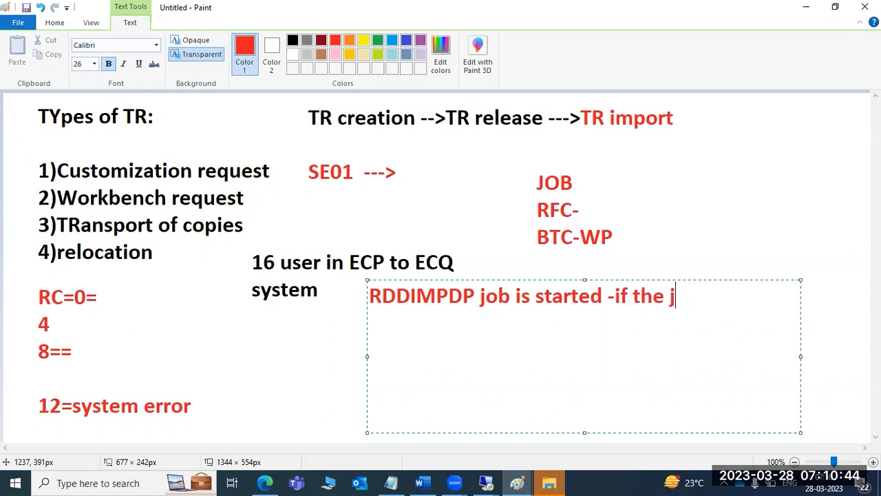
text(ob is r)
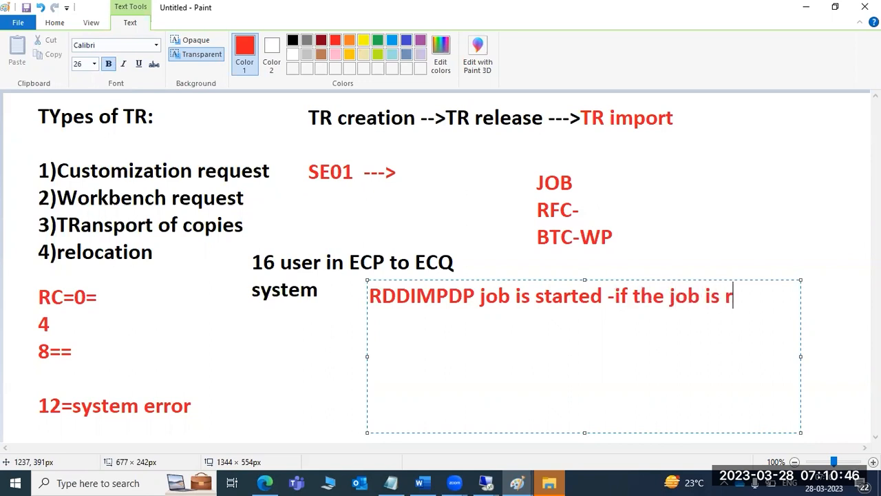
text(unning)
key(Return)
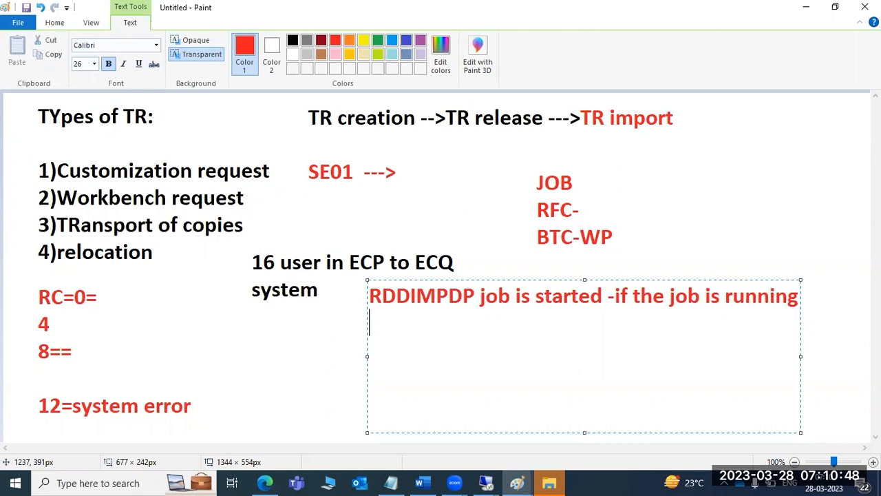
text(REPORT :)
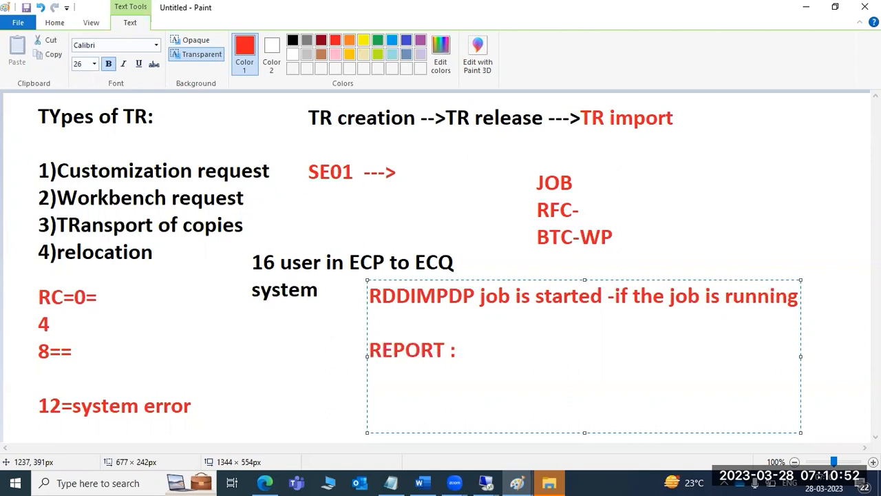
key(BackSpace)
key(BackSpace)
key(BackSpace)
key(BackSpace)
key(BackSpace)
key(BackSpace)
key(BackSpace)
key(BackSpace)
key(BackSpace)
key(BackSpace)
key(BackSpace)
key(BackSpace)
key(BackSpace)
key(BackSpace)
key(BackSpace)
key(BackSpace)
key(BackSpace)
key(BackSpace)
key(BackSpace)
key(BackSpace)
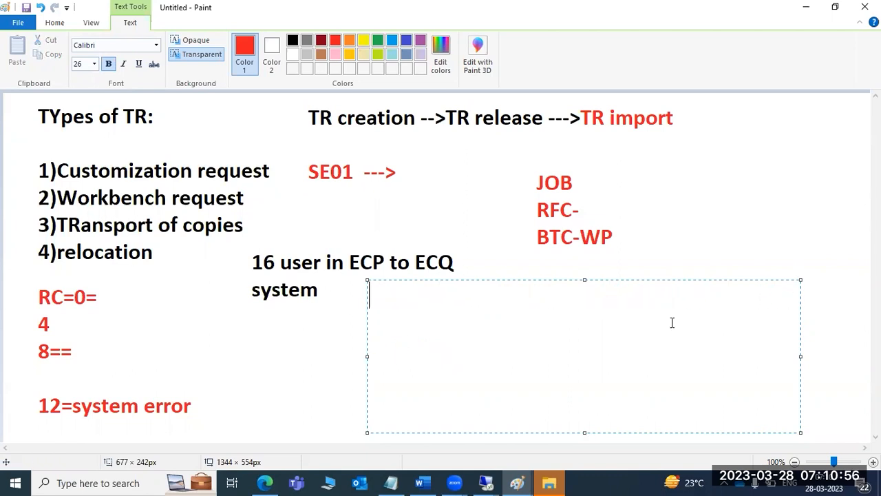
click(266, 345)
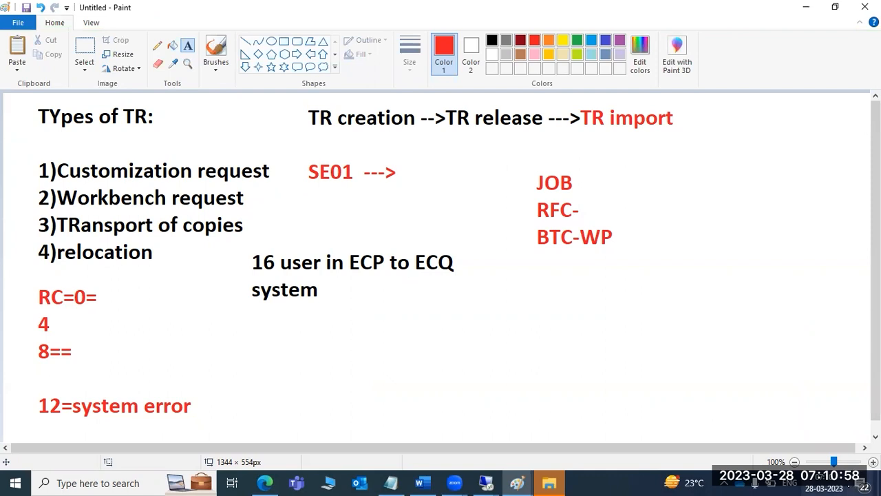
mouse_move(371, 291)
mouse_down()
mouse_move(564, 409)
mouse_move(741, 399)
mouse_up()
click(311, 367)
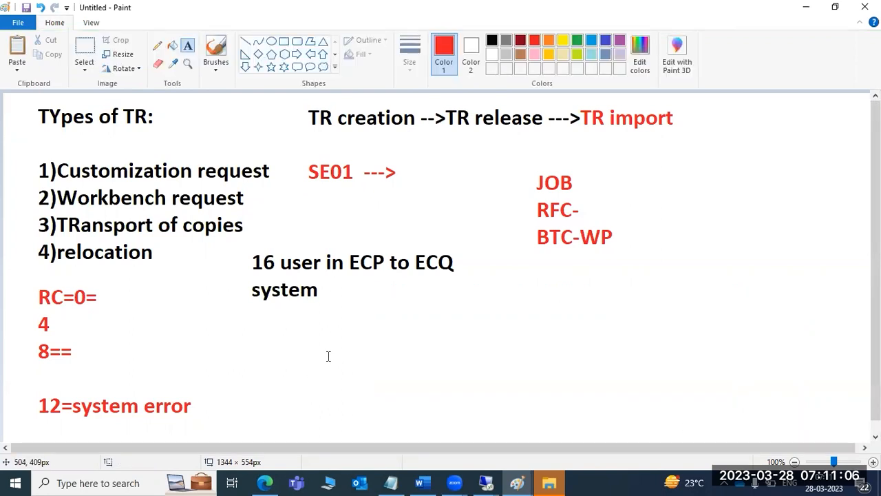
drag(358, 288, 593, 427)
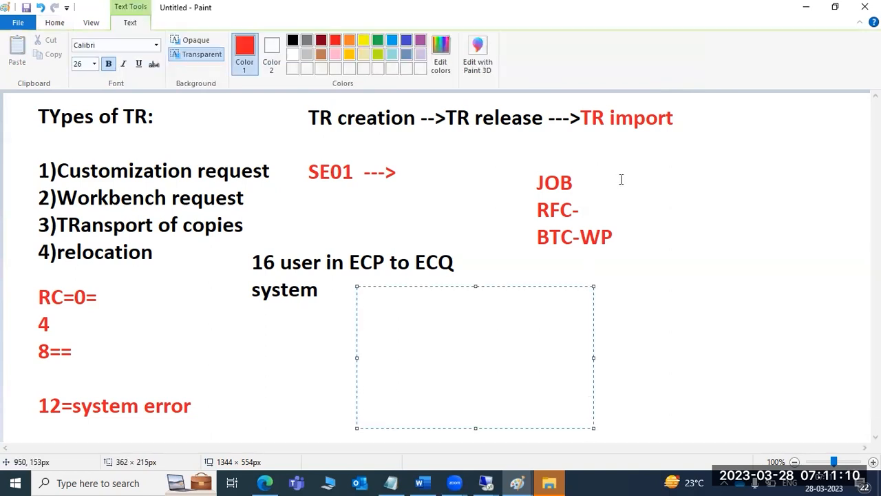